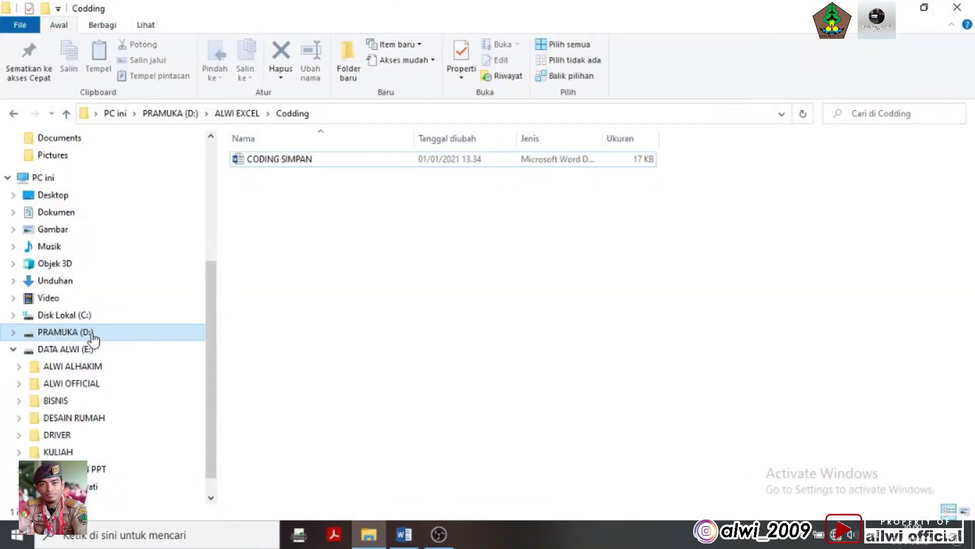
Show the PRAMUKA (D:) drive's folders, including ALWI EXCEL, in File Explorer
{"action": "left_click", "coordinate": [92, 333]}
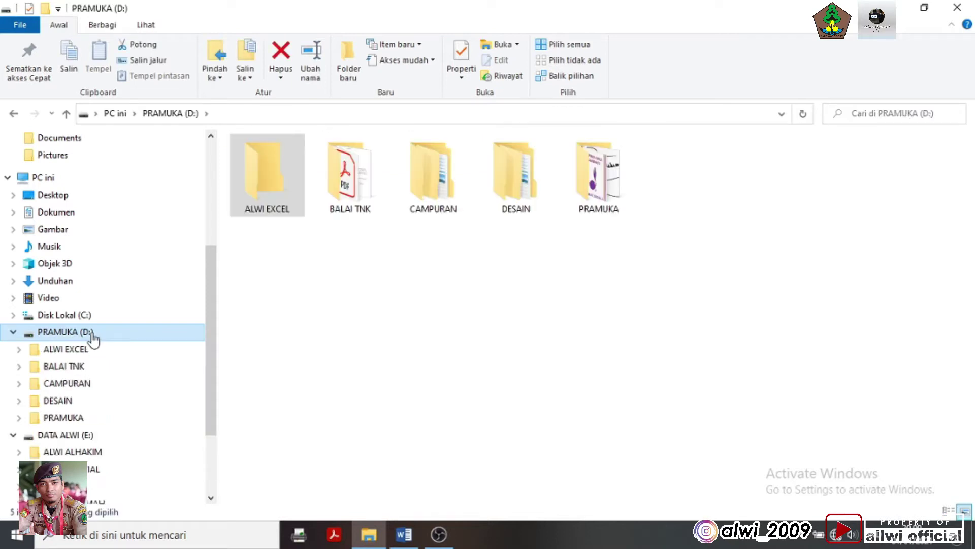
Open the ALWI EXCEL folder and launch the apk nw workbook in Excel
{"action": "left_click", "coordinate": [287, 189]}
{"action": "double_click", "coordinate": [287, 188]}
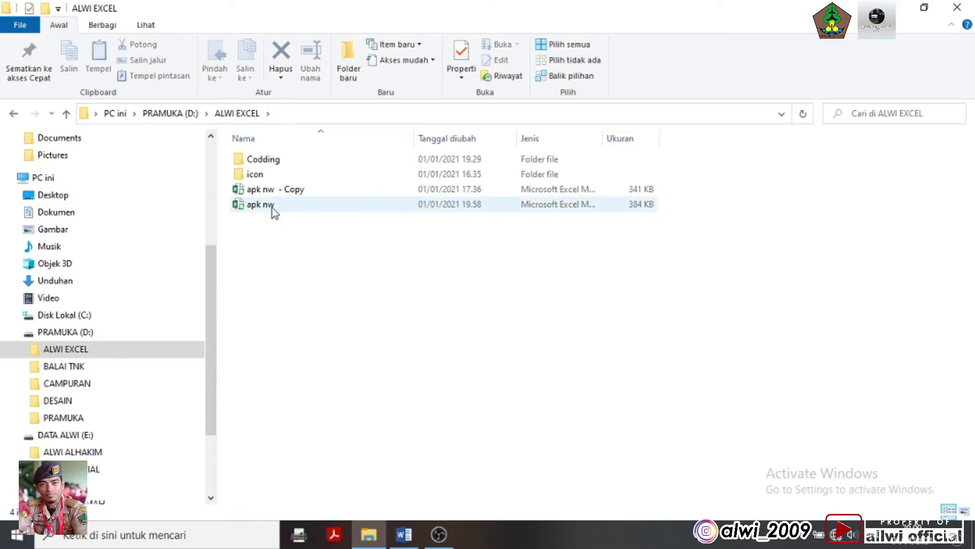
{"action": "double_click", "coordinate": [273, 208]}
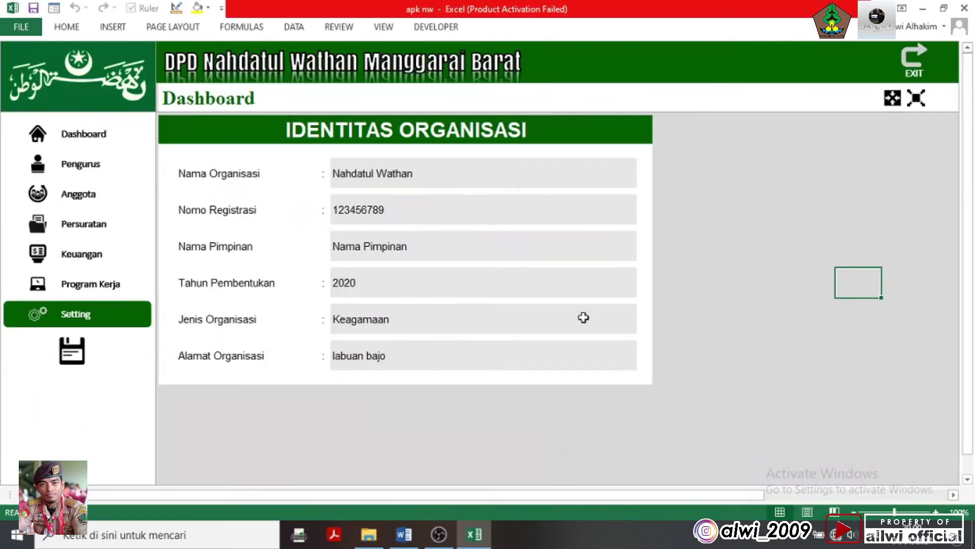
Dismiss the Office activation prompt, go to the Dashboard, and select the Nama Pimpinan value
{"action": "left_click", "coordinate": [623, 401]}
{"action": "left_click", "coordinate": [97, 135]}
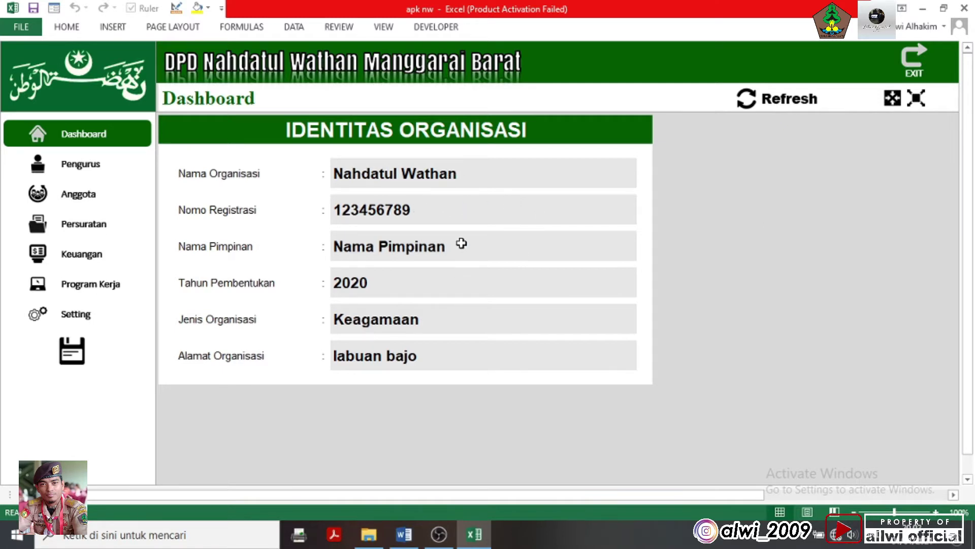
{"action": "left_click", "coordinate": [432, 250]}
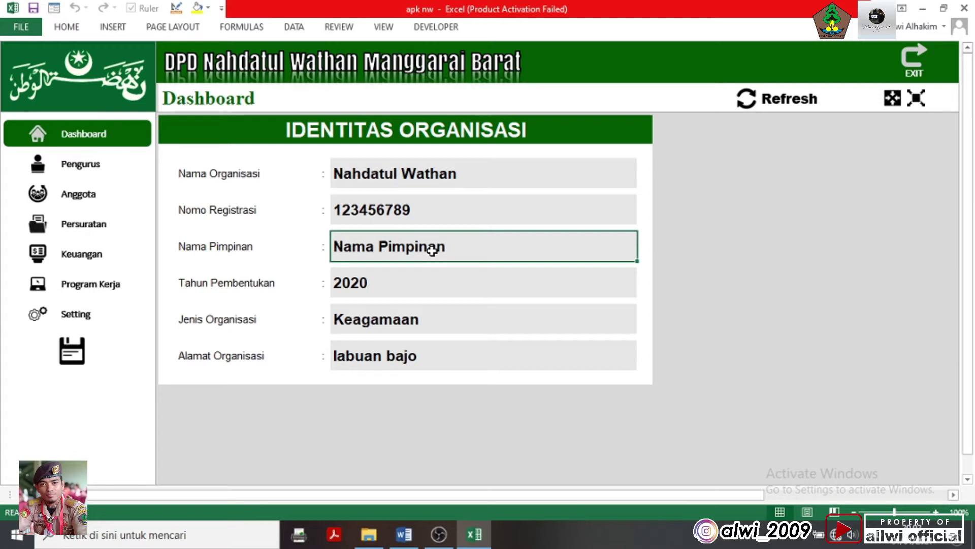
{"action": "type", "text": "contoh"}
{"action": "key", "text": "Return"}
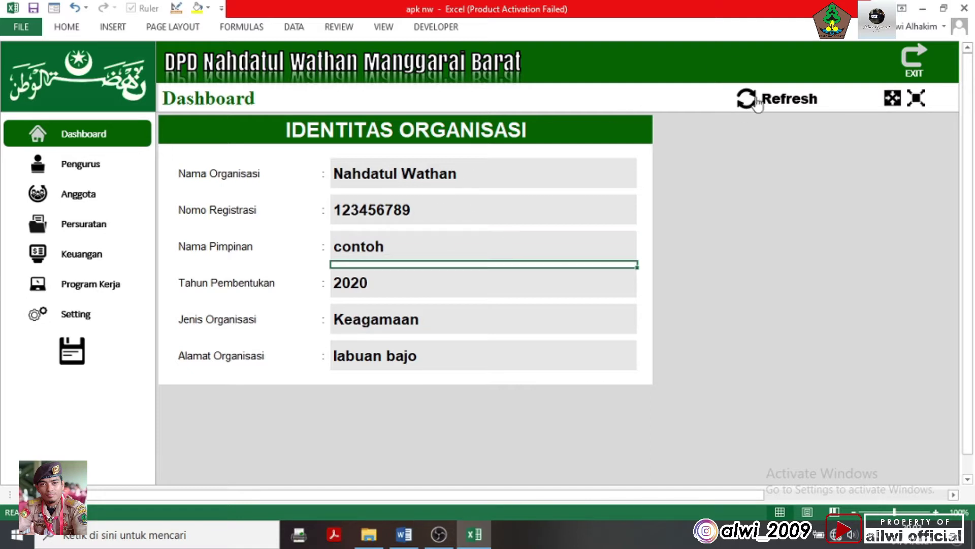
{"action": "left_click", "coordinate": [750, 106]}
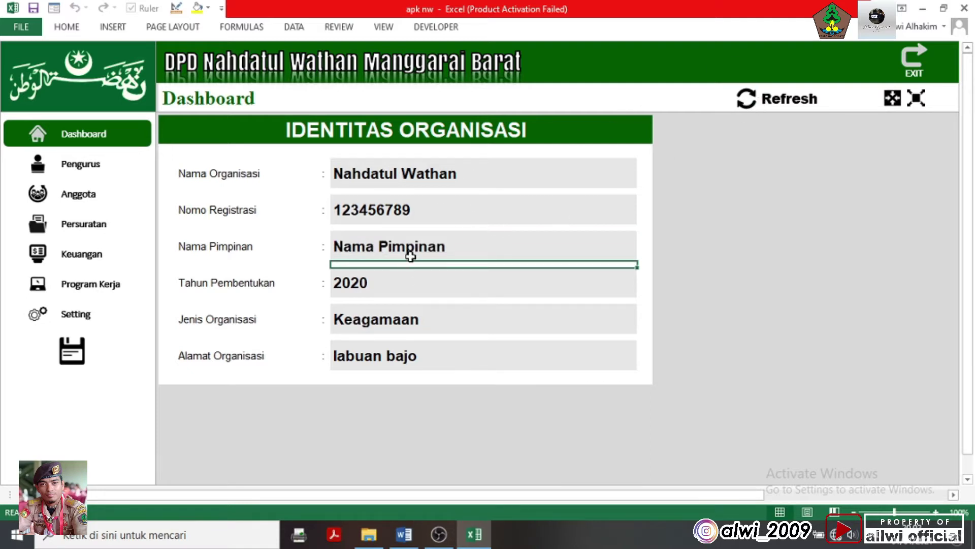
{"action": "left_click", "coordinate": [431, 178]}
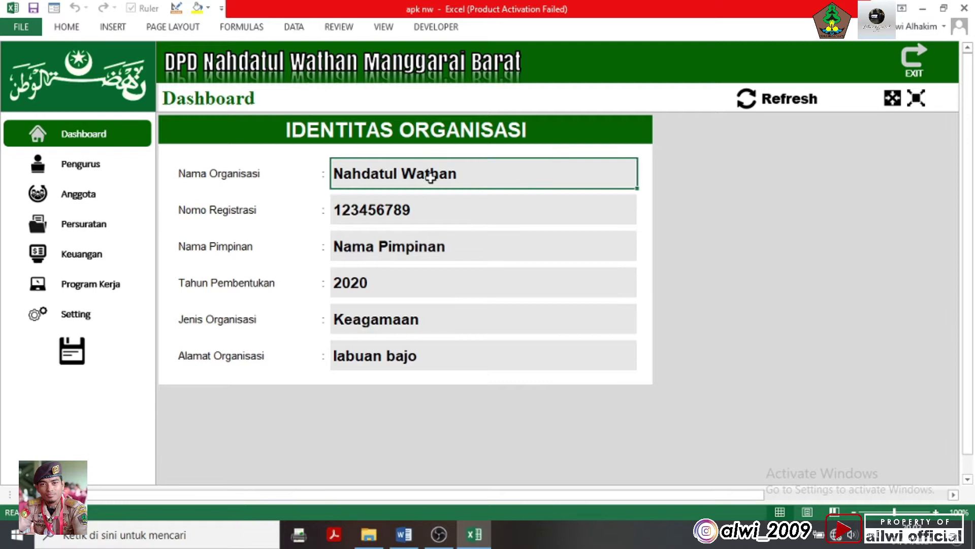
{"action": "type", "text": "hmgvk,jhl."}
{"action": "left_click", "coordinate": [688, 204]}
{"action": "left_click", "coordinate": [784, 107]}
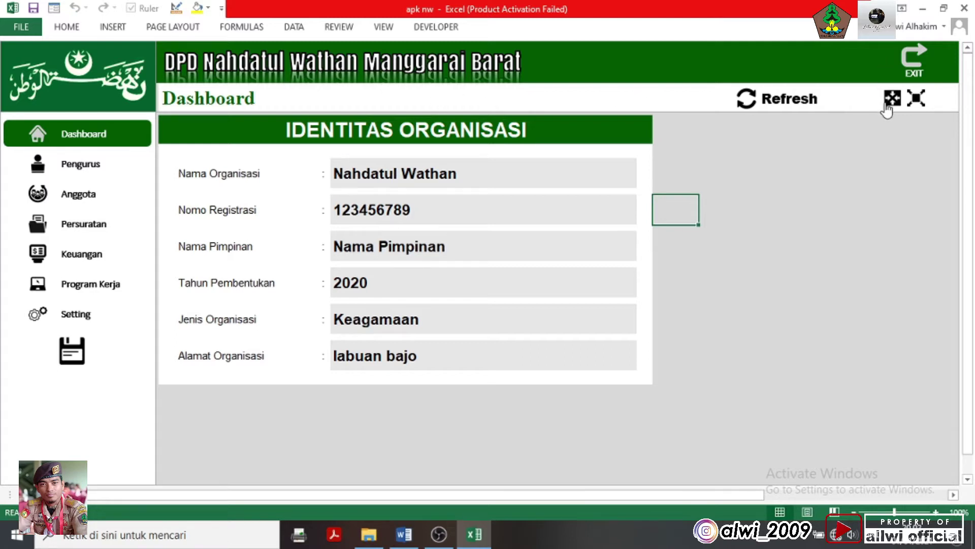
{"action": "left_click", "coordinate": [917, 99]}
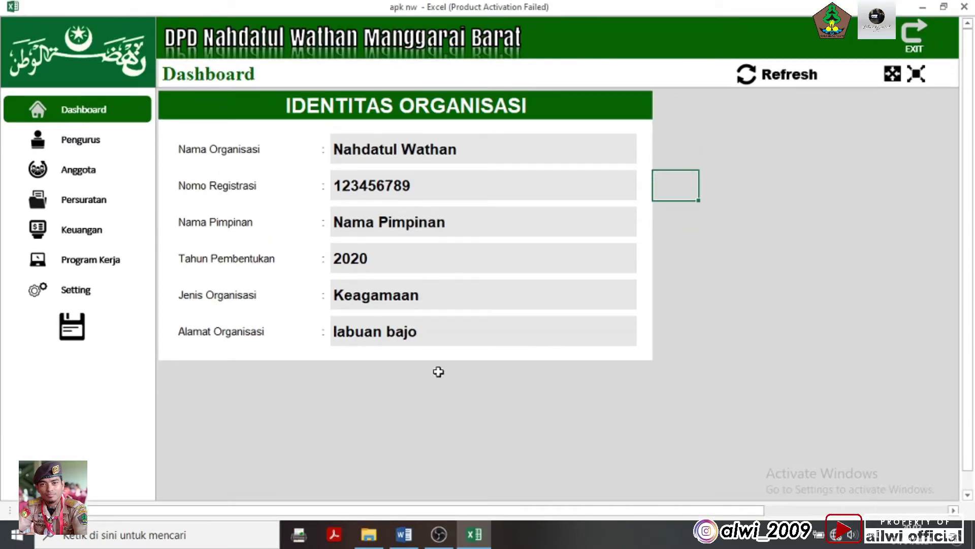
{"action": "left_click", "coordinate": [891, 76]}
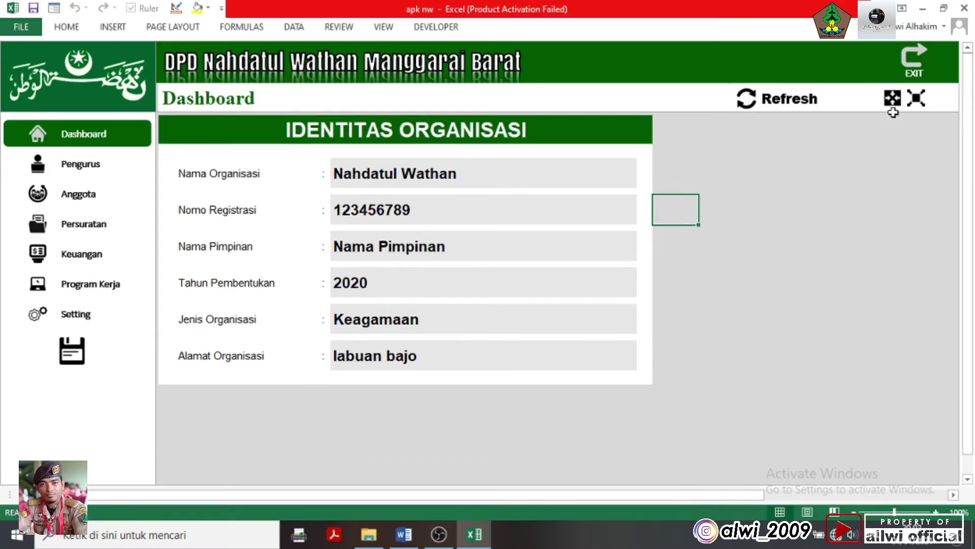
{"action": "left_click", "coordinate": [913, 66]}
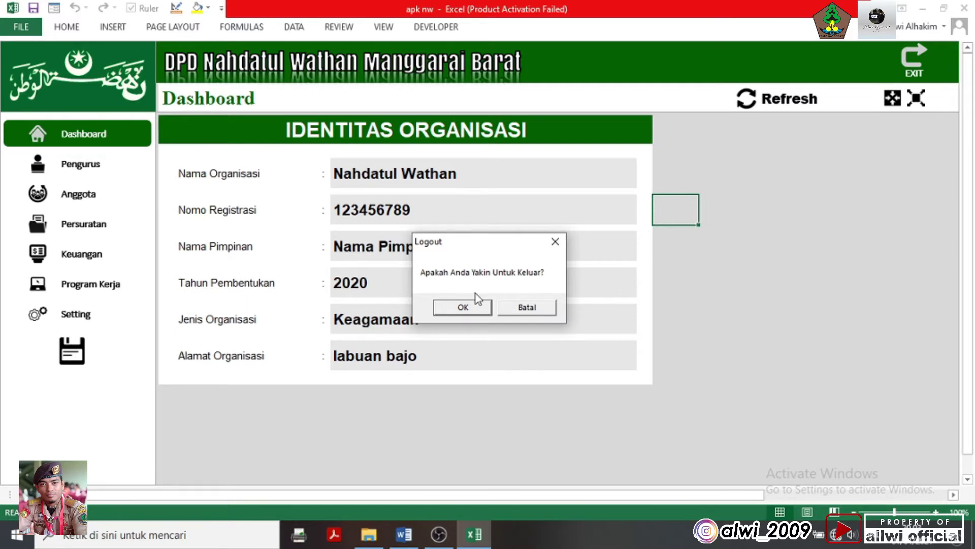
{"action": "left_click", "coordinate": [525, 307]}
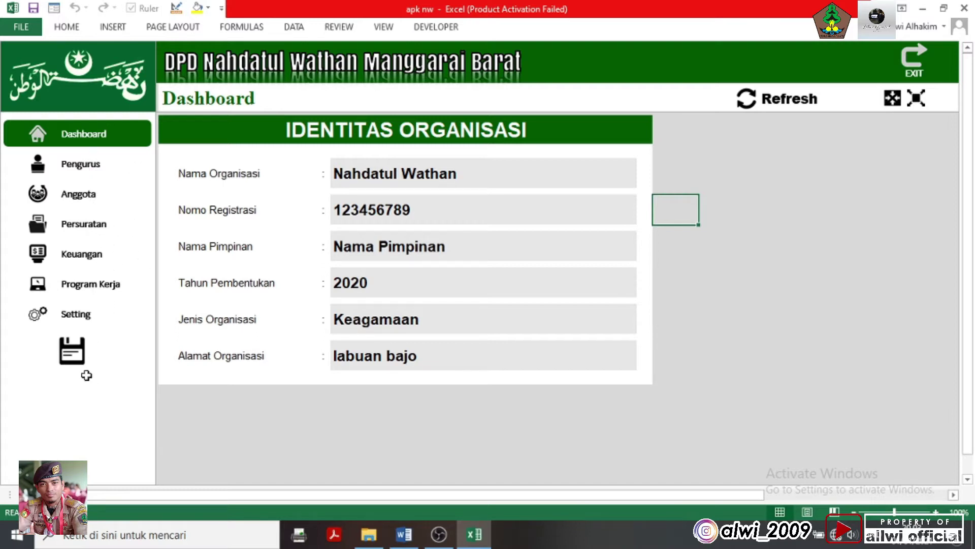
Save the workbook and show the Pengurus board member list full-screen
{"action": "left_click", "coordinate": [73, 357]}
{"action": "left_click", "coordinate": [91, 165]}
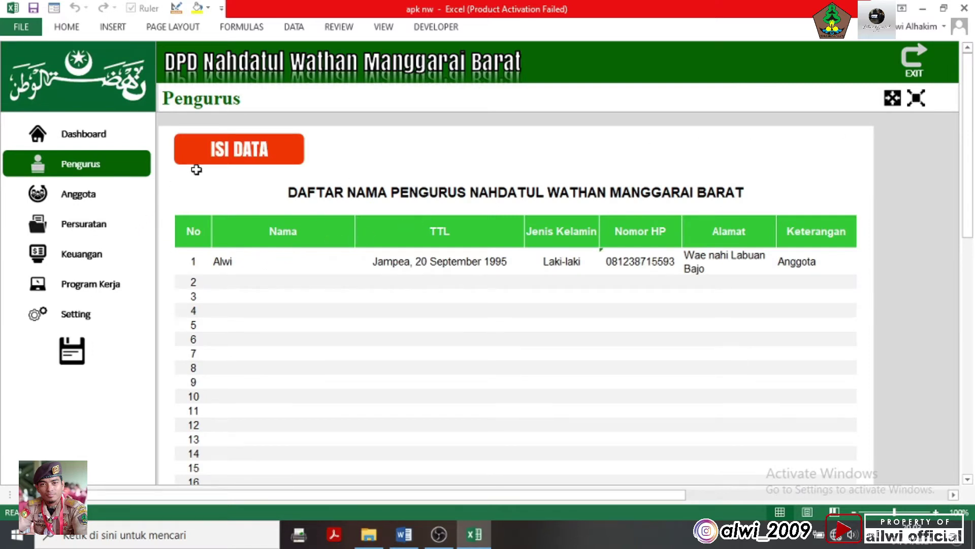
{"action": "left_click", "coordinate": [921, 103]}
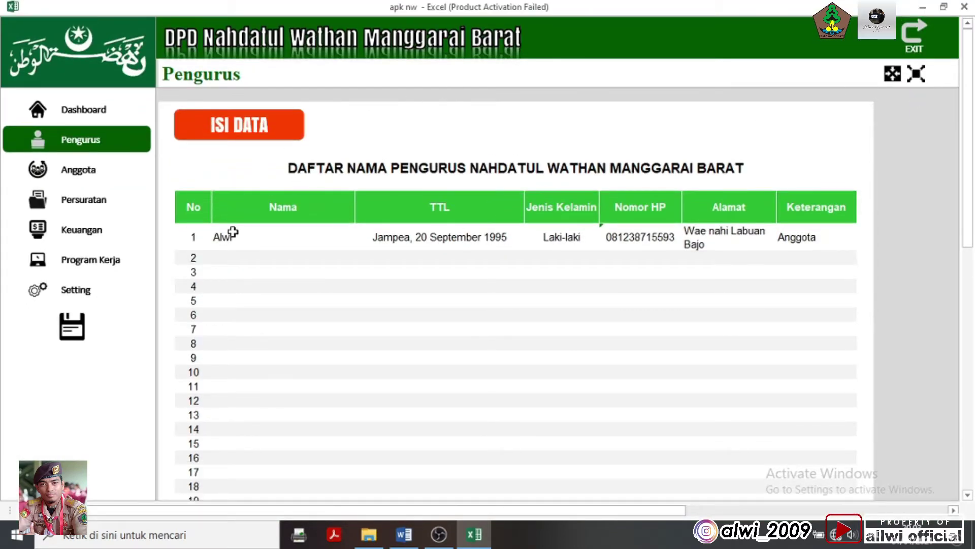
Clear the sample board member row and open the ISI DATA entry form
{"action": "left_click_drag", "start_coordinate": [233, 235], "coordinate": [792, 260]}
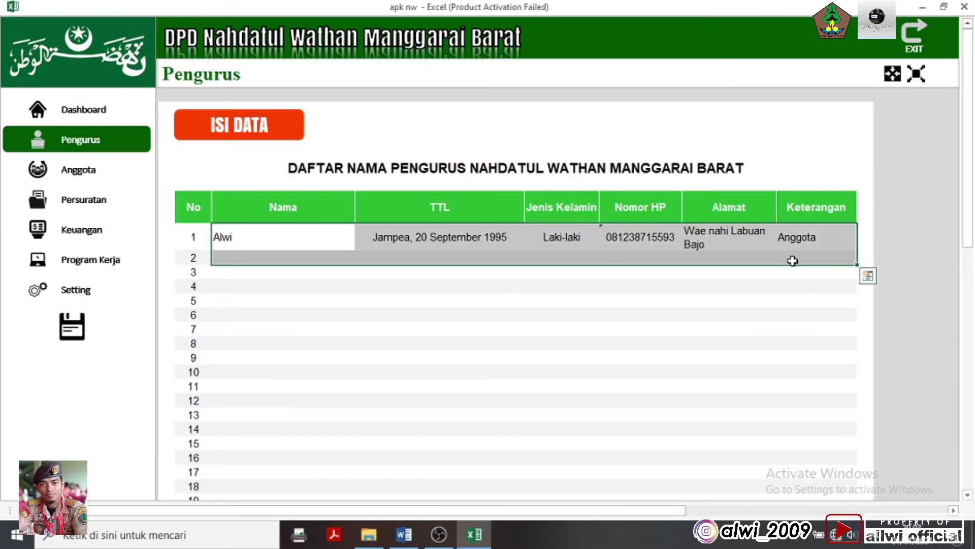
{"action": "key", "text": "Delete"}
{"action": "left_click", "coordinate": [935, 151]}
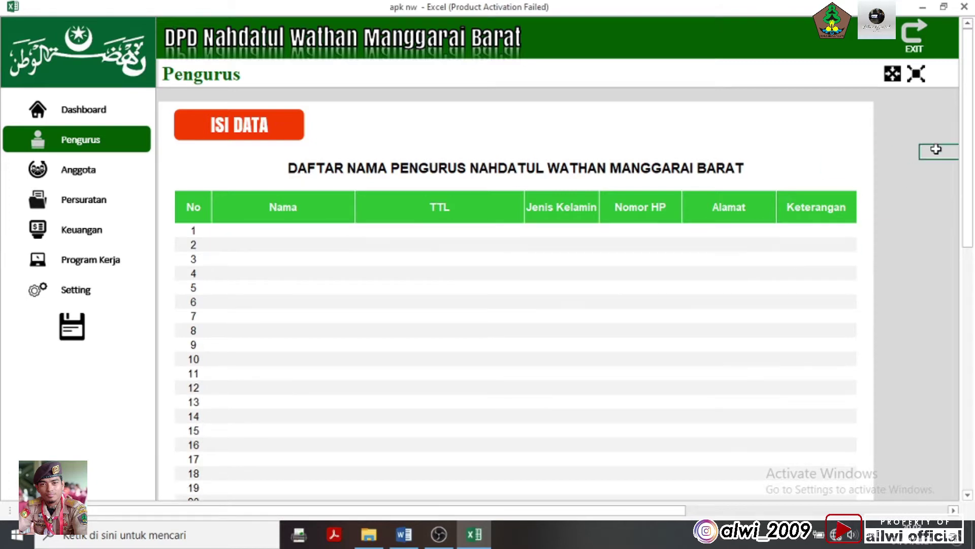
{"action": "left_click", "coordinate": [297, 137]}
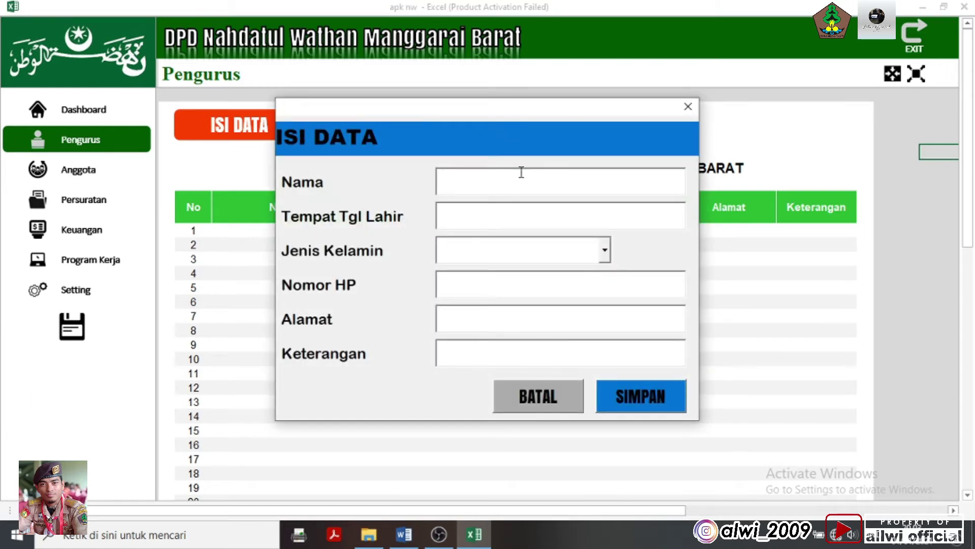
Enter the member's name, birthplace and birth date, and choose Laki-laki as gender
{"action": "type", "text": "ALWI"}
{"action": "key", "text": "Tab"}
{"action": "type", "text": "JAMPEA"}
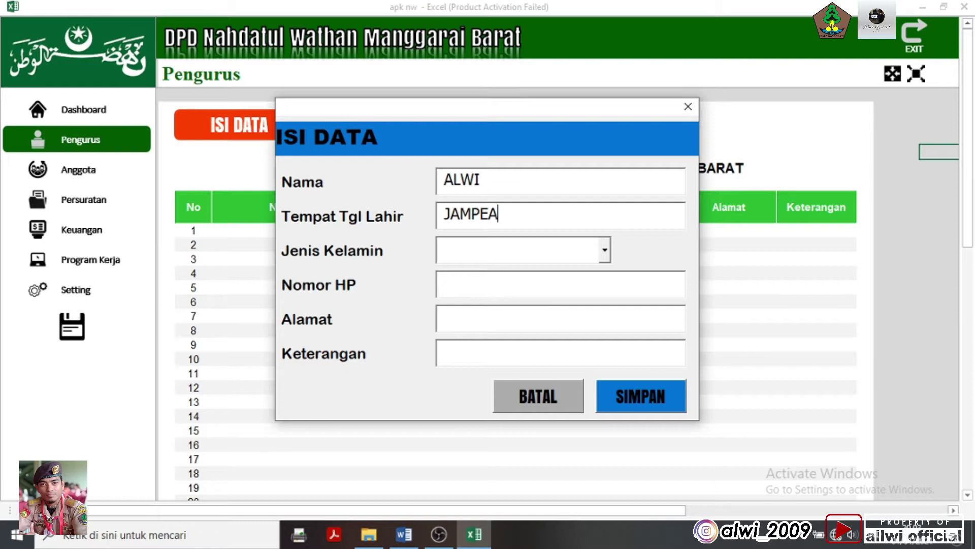
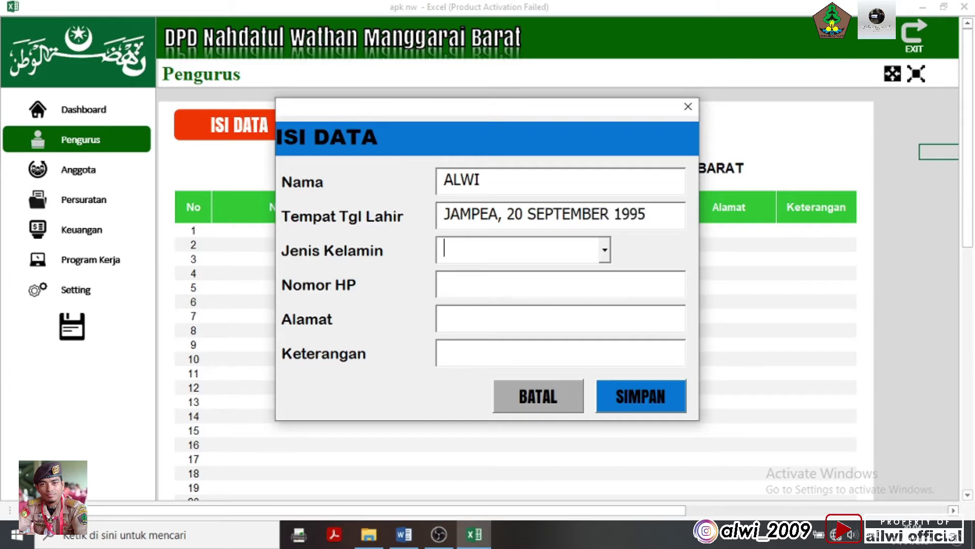
{"action": "left_click", "coordinate": [604, 250]}
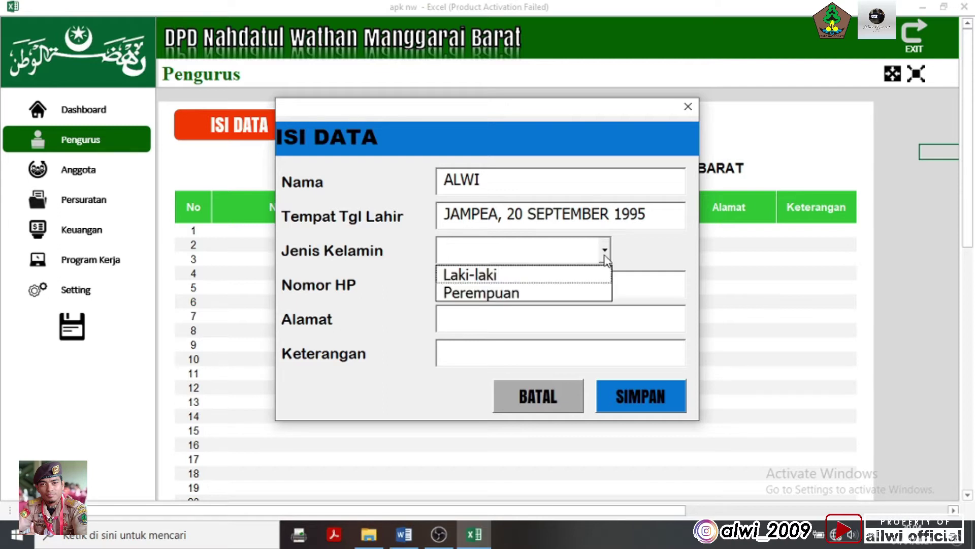
{"action": "left_click", "coordinate": [495, 276]}
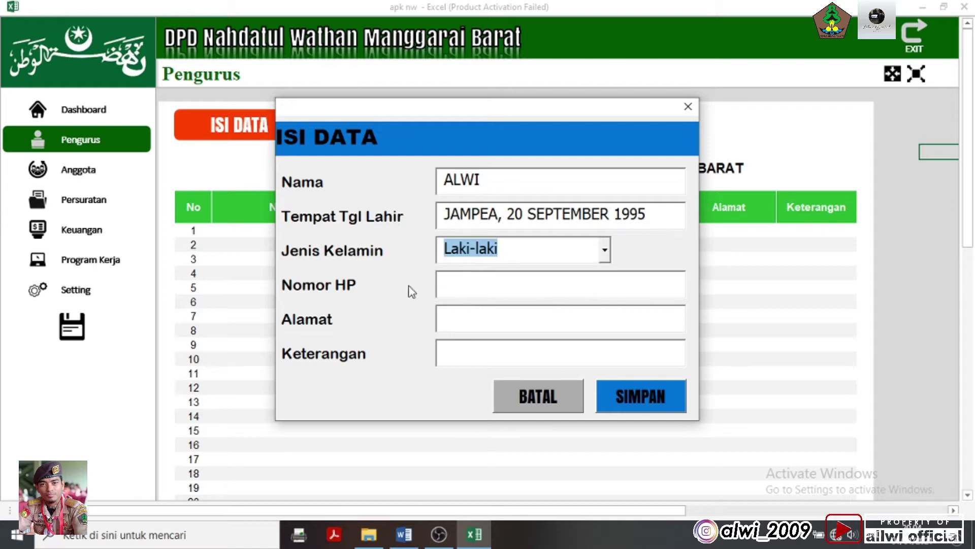
Fill in the member's phone number and Alamat address
{"action": "left_click", "coordinate": [470, 285]}
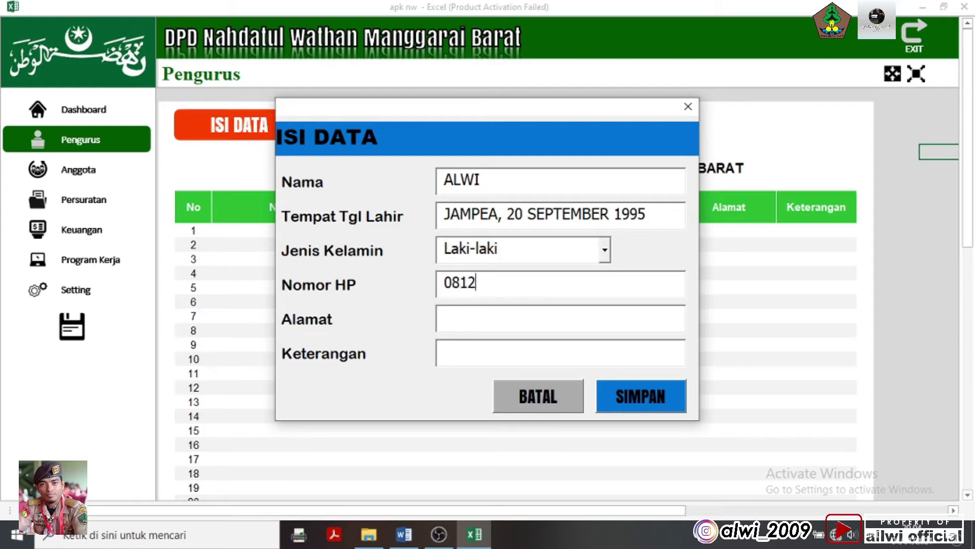
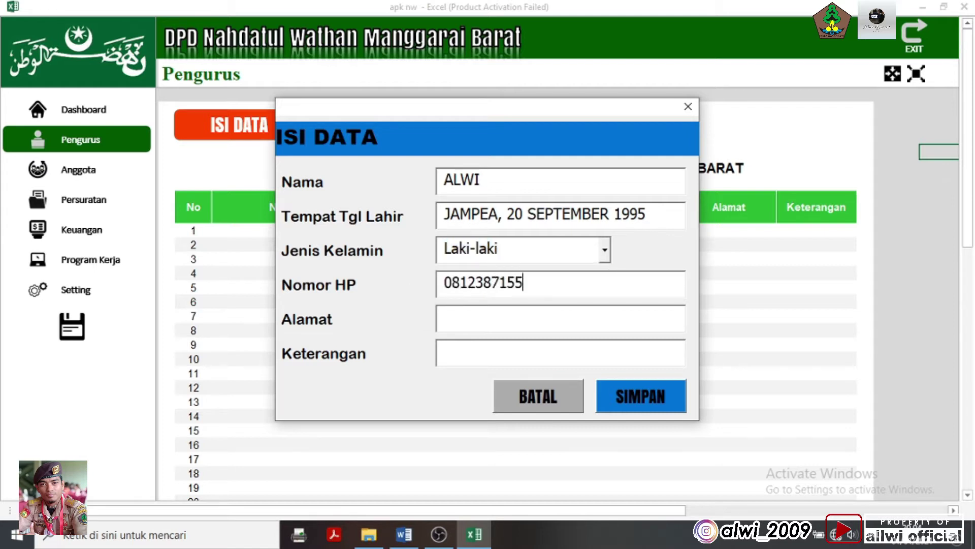
{"action": "left_click", "coordinate": [490, 325]}
{"action": "type", "text": "LABUAN BAJO"}
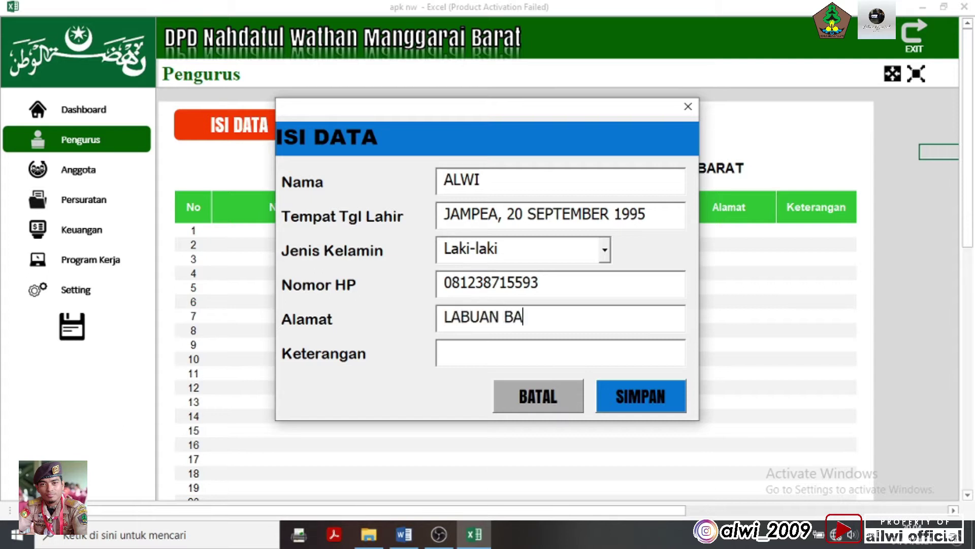
Set Keterangan to SEKRETARIS, save the record and close the success message
{"action": "left_click", "coordinate": [483, 357]}
{"action": "type", "text": "SEKRETARIS"}
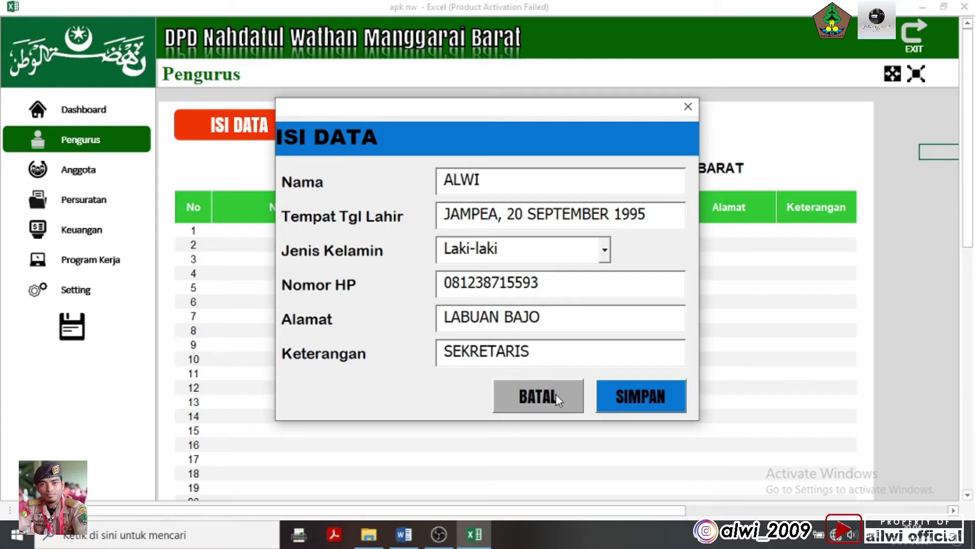
{"action": "left_click", "coordinate": [613, 397]}
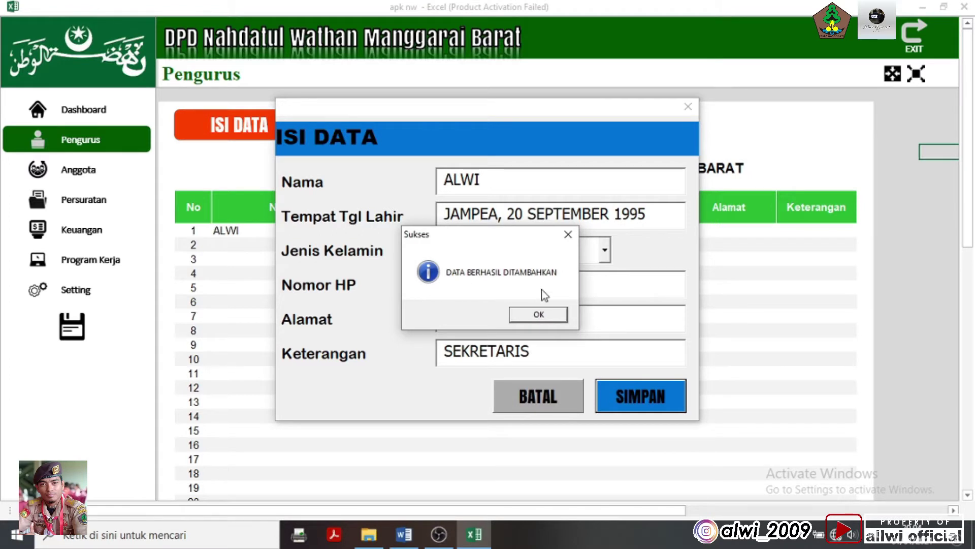
{"action": "left_click", "coordinate": [556, 317]}
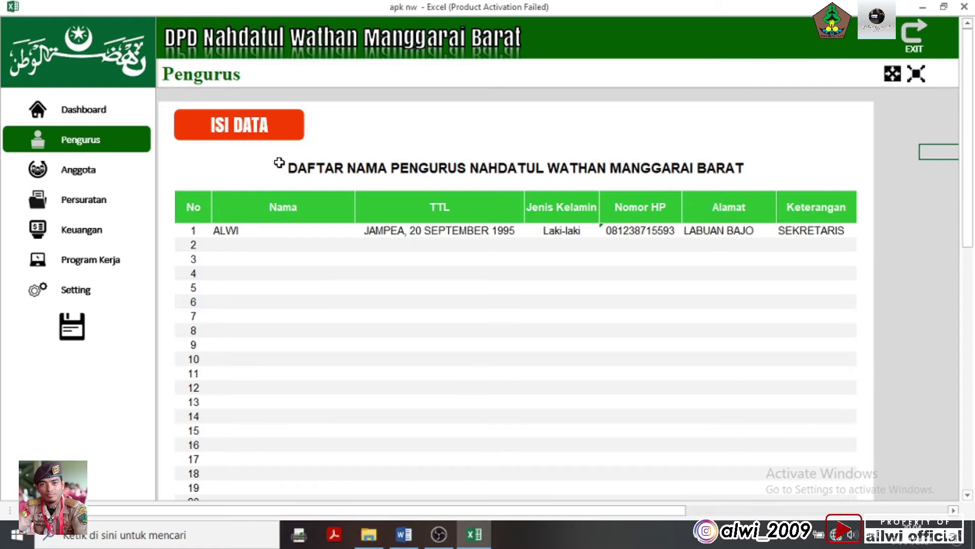
Open a new entry form and enter the second member's name and a test phone number
{"action": "left_click", "coordinate": [290, 136]}
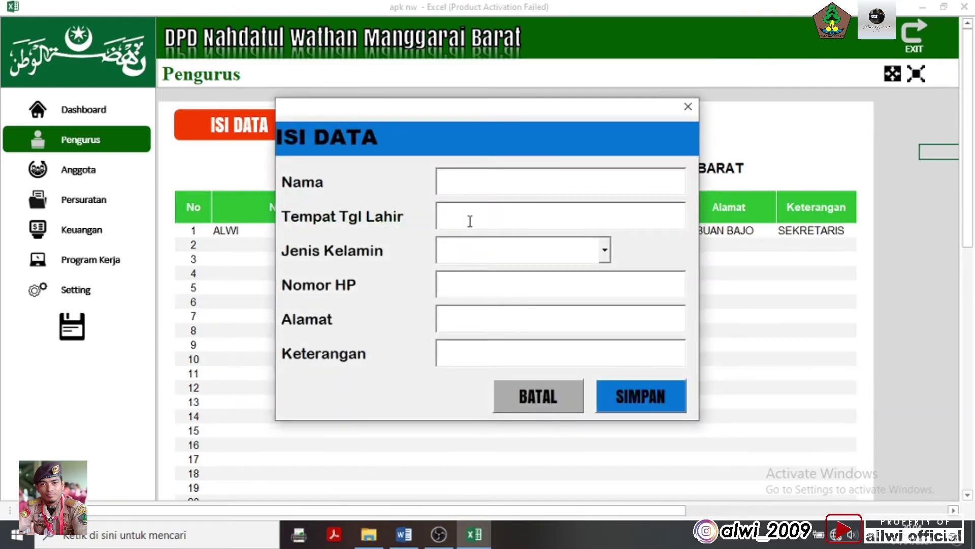
{"action": "type", "text": "RUSLAN"}
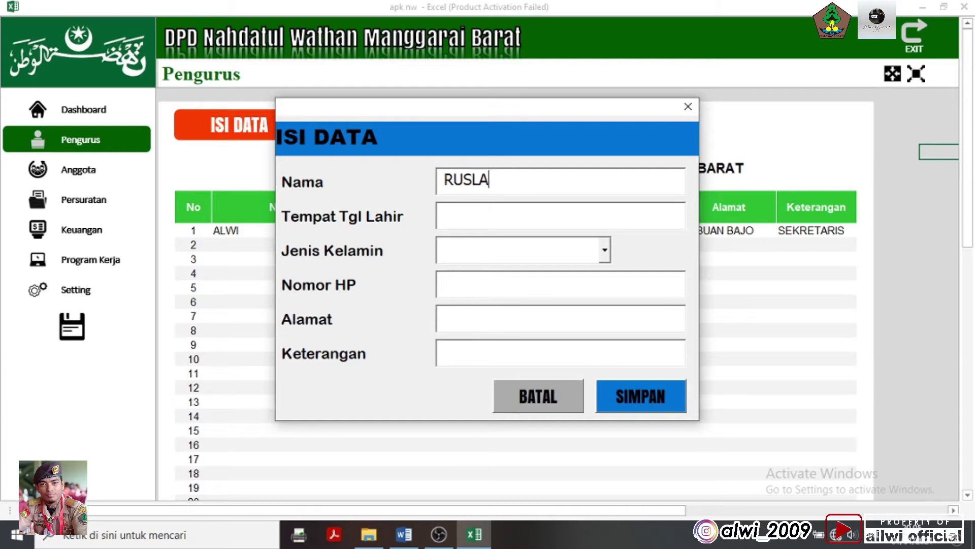
{"action": "key", "text": "BackSpace"}
{"action": "key", "text": "BackSpace"}
{"action": "key", "text": "BackSpace"}
{"action": "key", "text": "BackSpace"}
{"action": "key", "text": "BackSpace"}
{"action": "type", "text": "uslan"}
{"action": "key", "text": "Tab"}
{"action": "key", "text": "Tab"}
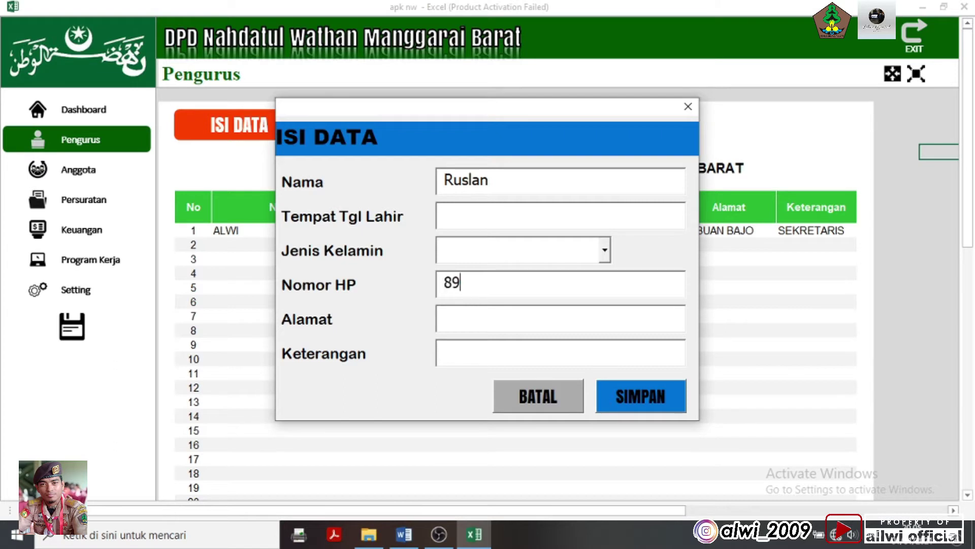
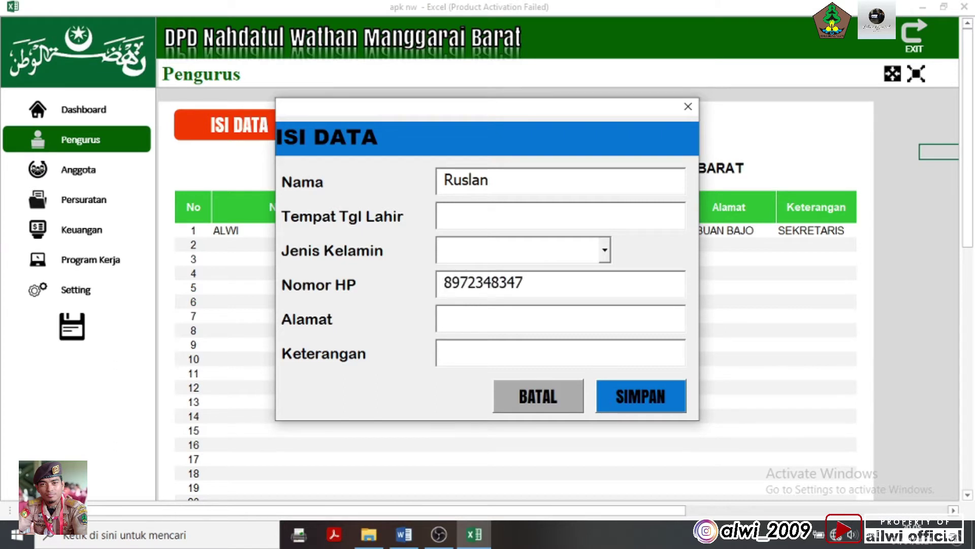
{"action": "double_click", "coordinate": [507, 282]}
{"action": "key", "text": "BackSpace"}
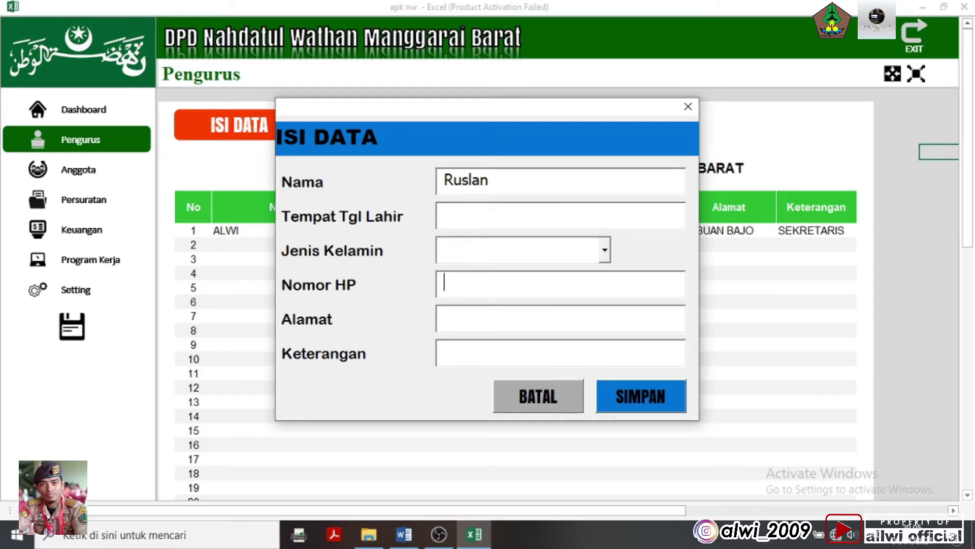
{"action": "type", "text": "12345667890"}
Fill Alamat and Keterangan with test text, then try saving and dismiss the incomplete-data warning
{"action": "left_click", "coordinate": [445, 316]}
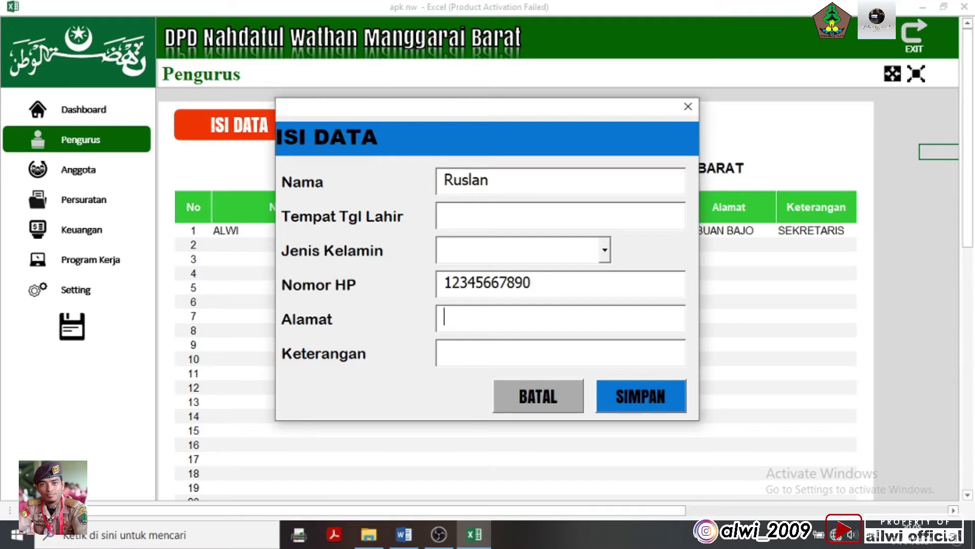
{"action": "type", "text": "dbfvsdug"}
{"action": "left_click", "coordinate": [445, 352]}
{"action": "type", "text": "ajsdlfgaeri"}
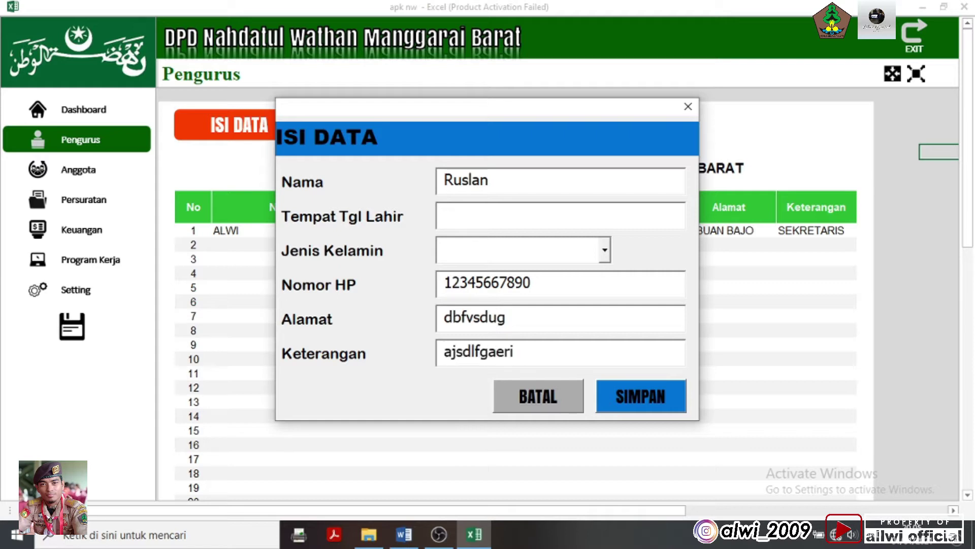
{"action": "left_click", "coordinate": [633, 392]}
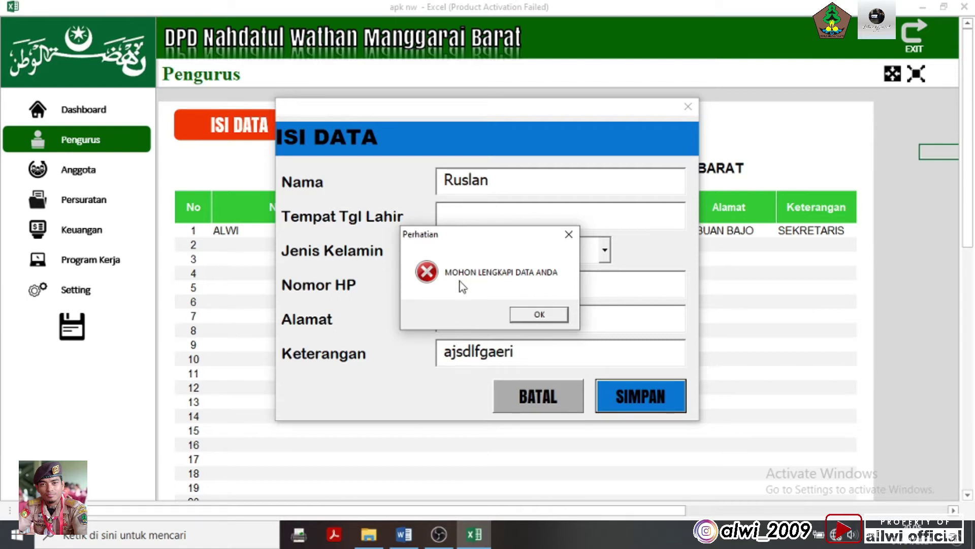
{"action": "left_click", "coordinate": [538, 314]}
Fill the empty Tempat Tgl Lahir field with test text and retry saving, dismissing the warning
{"action": "left_click", "coordinate": [530, 184]}
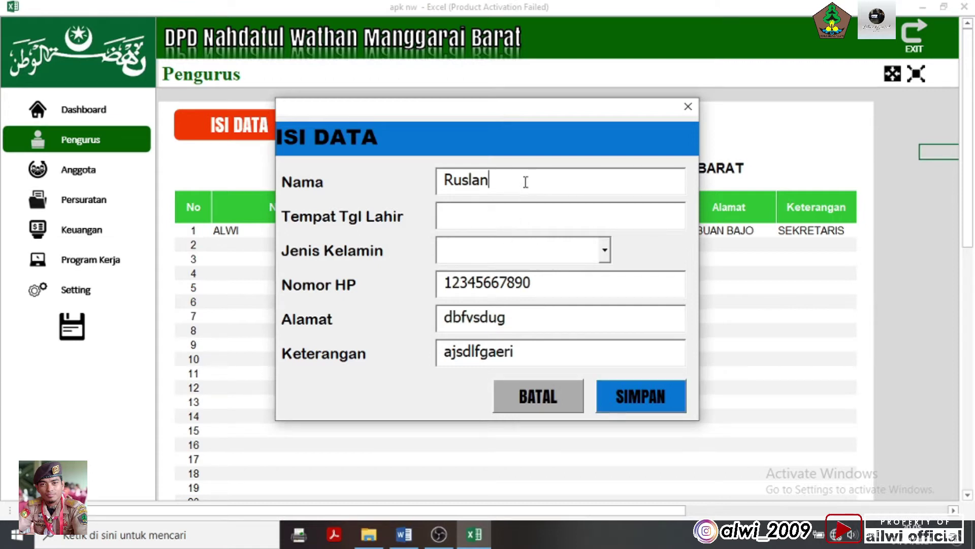
{"action": "left_click", "coordinate": [526, 218]}
{"action": "type", "text": "avsgldfailue"}
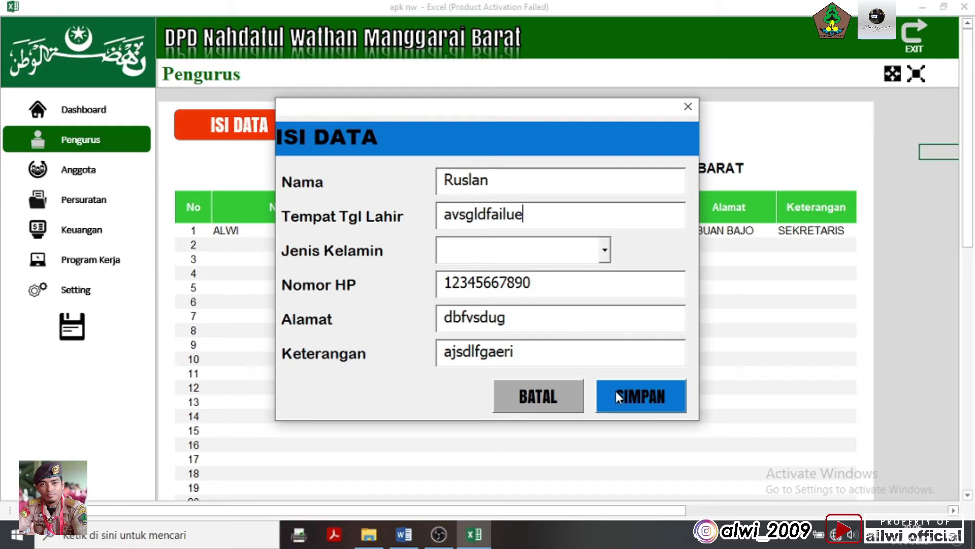
{"action": "left_click", "coordinate": [617, 392]}
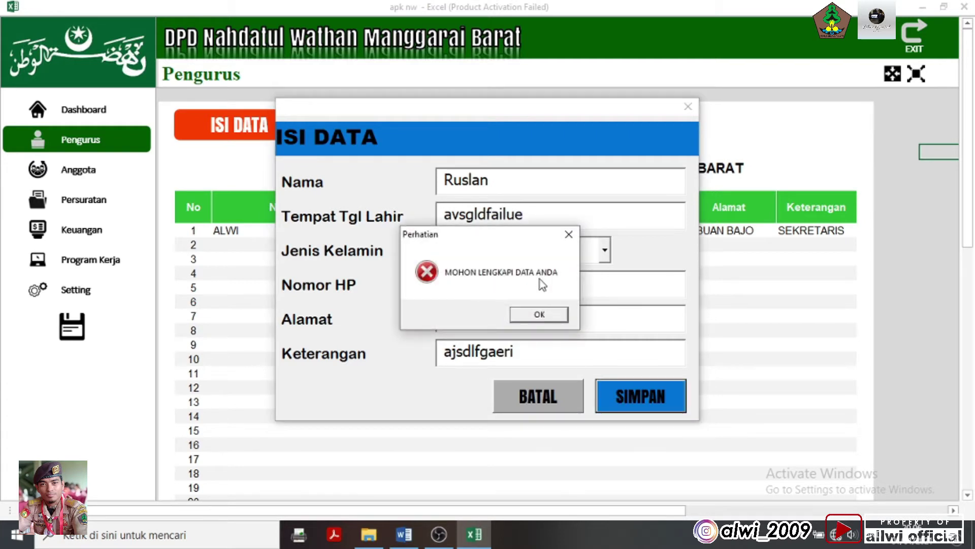
{"action": "left_click", "coordinate": [538, 315]}
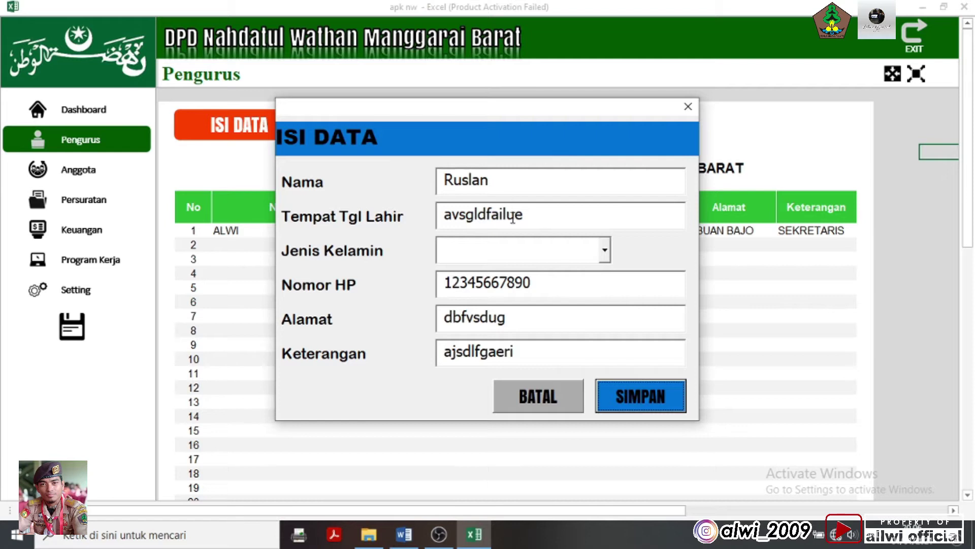
Choose Laki-laki as gender, test saving with the name cleared, then retype the name
{"action": "left_click", "coordinate": [605, 255]}
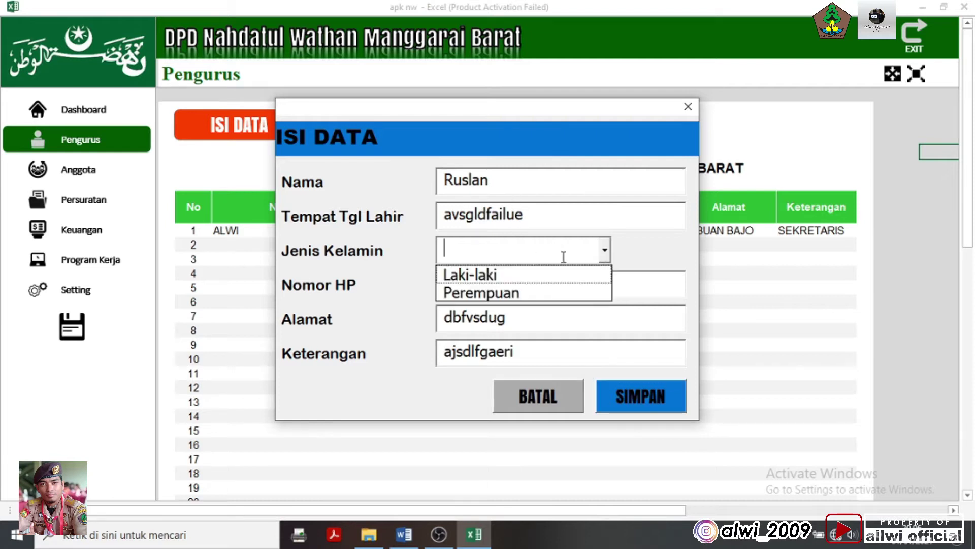
{"action": "left_click", "coordinate": [513, 275]}
{"action": "left_click", "coordinate": [522, 183]}
{"action": "left_click_drag", "start_coordinate": [522, 183], "coordinate": [374, 171]}
{"action": "key", "text": "BackSpace"}
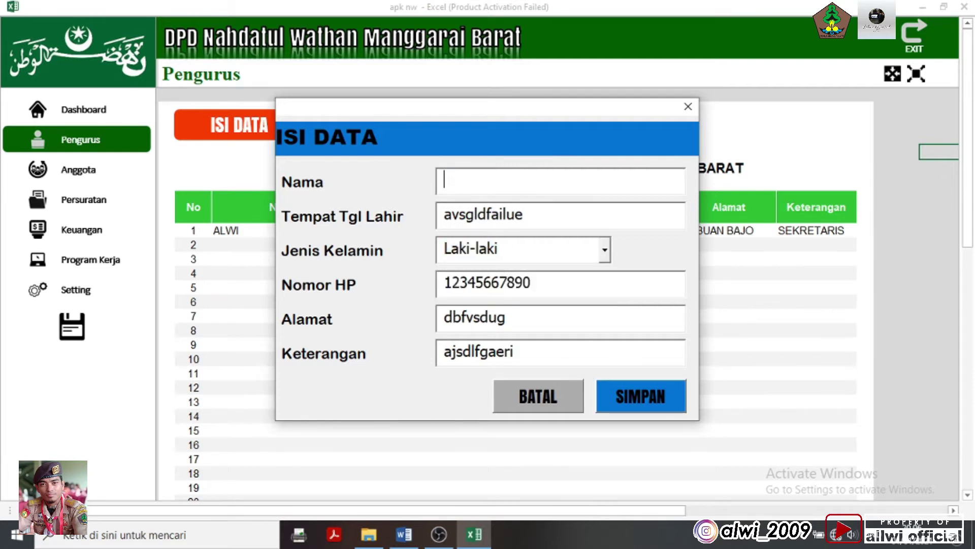
{"action": "left_click", "coordinate": [644, 395]}
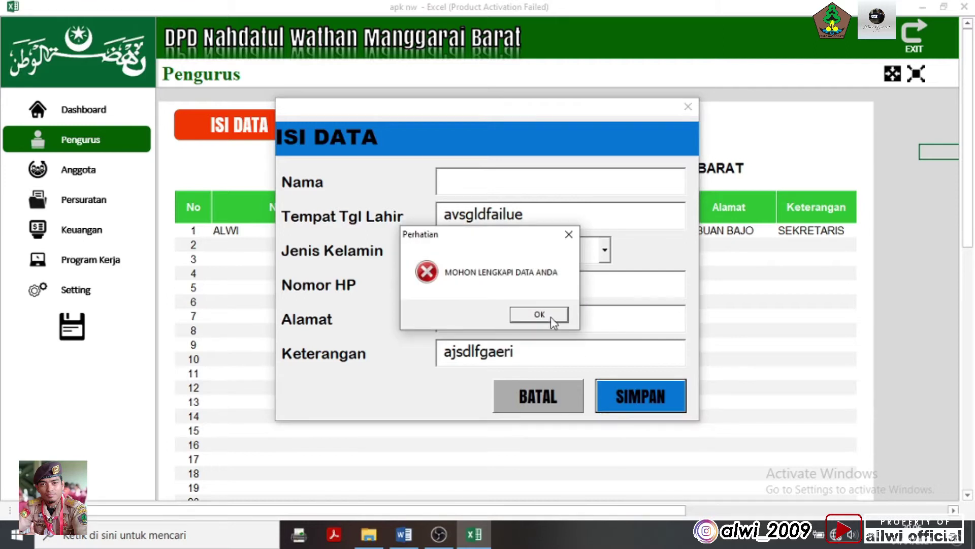
{"action": "left_click", "coordinate": [514, 314]}
{"action": "type", "text": "Ruslan"}
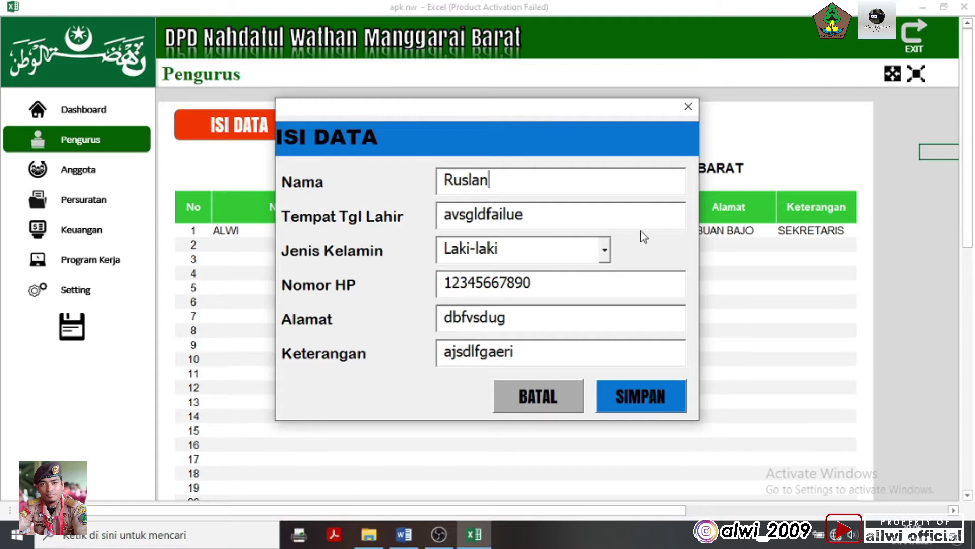
Check the form fields, save the second member into row 2, and close the success message
{"action": "left_click", "coordinate": [651, 294]}
{"action": "left_click", "coordinate": [525, 189]}
{"action": "left_click", "coordinate": [547, 226]}
{"action": "left_click", "coordinate": [540, 251]}
{"action": "left_click", "coordinate": [566, 182]}
{"action": "left_click", "coordinate": [565, 213]}
{"action": "left_click", "coordinate": [556, 248]}
{"action": "left_click", "coordinate": [622, 395]}
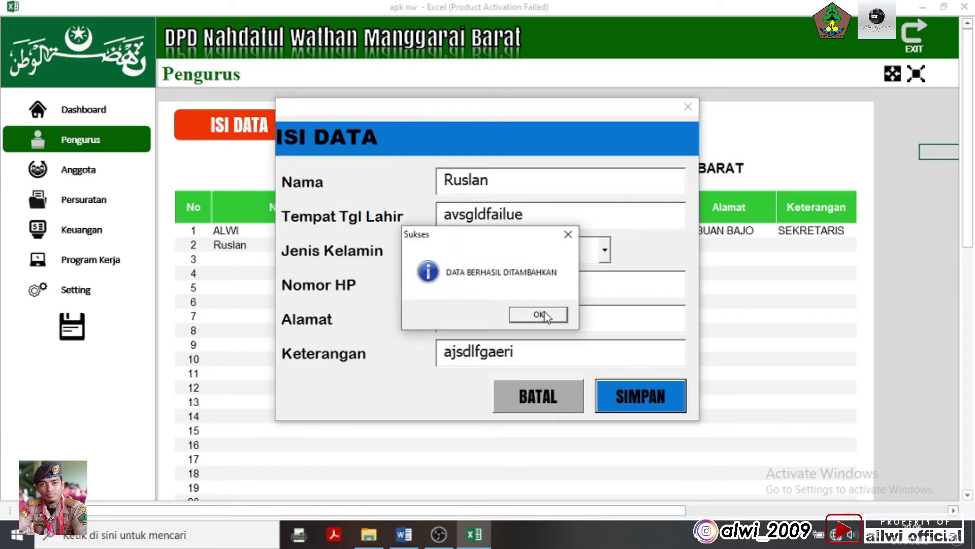
{"action": "left_click", "coordinate": [546, 317]}
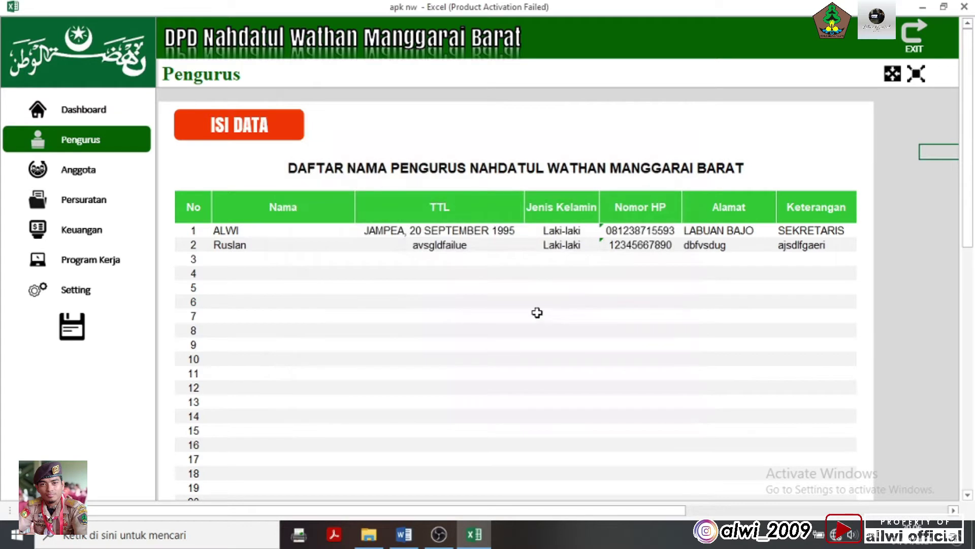
Switch to the Anggota member sheet and clear its first member row
{"action": "left_click", "coordinate": [248, 243]}
{"action": "left_click", "coordinate": [447, 274]}
{"action": "left_click", "coordinate": [579, 402]}
{"action": "left_click", "coordinate": [607, 303]}
{"action": "left_click", "coordinate": [482, 272]}
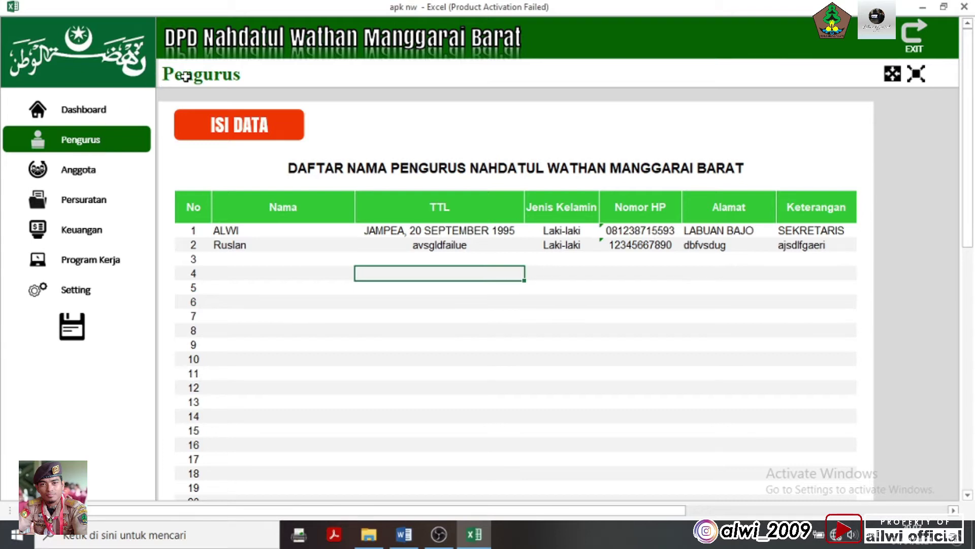
{"action": "left_click", "coordinate": [79, 171]}
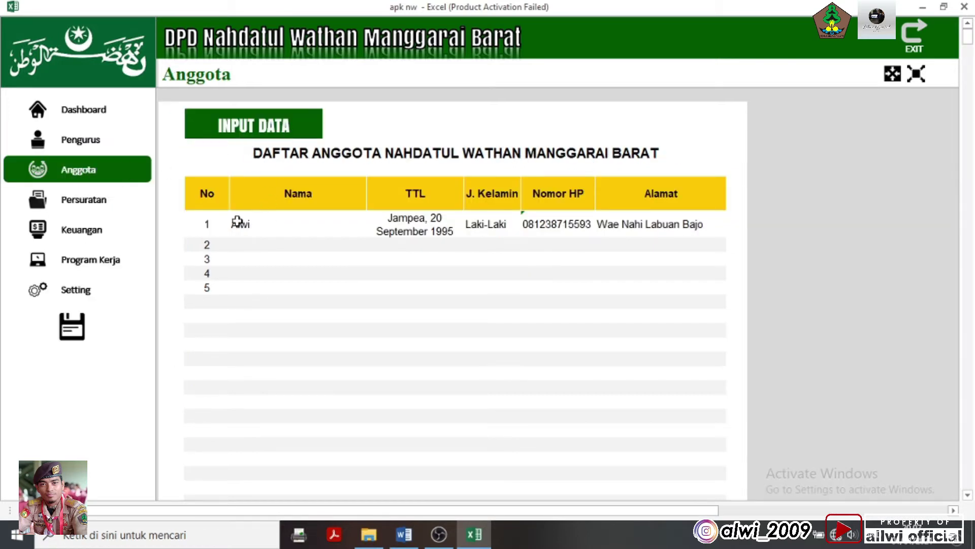
{"action": "left_click_drag", "start_coordinate": [243, 222], "coordinate": [672, 240]}
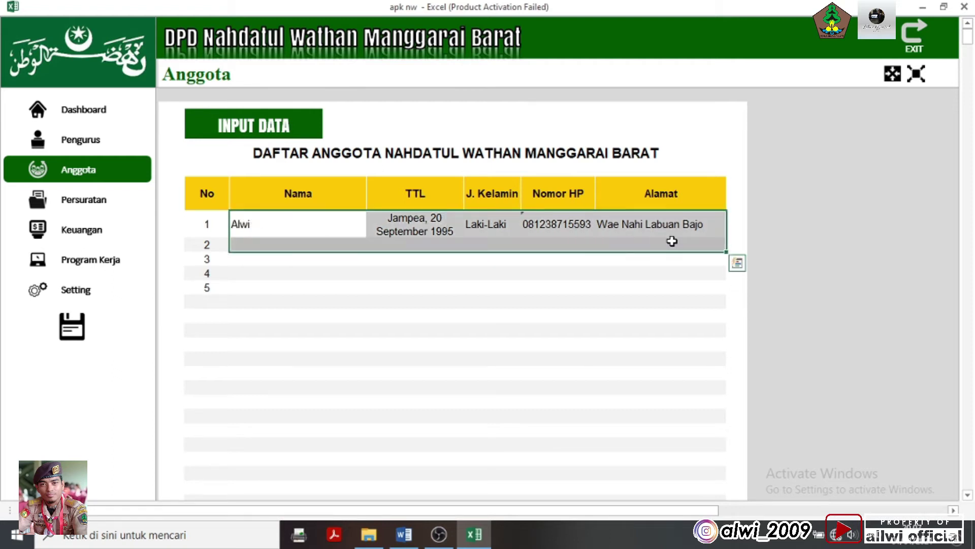
{"action": "key", "text": "Delete"}
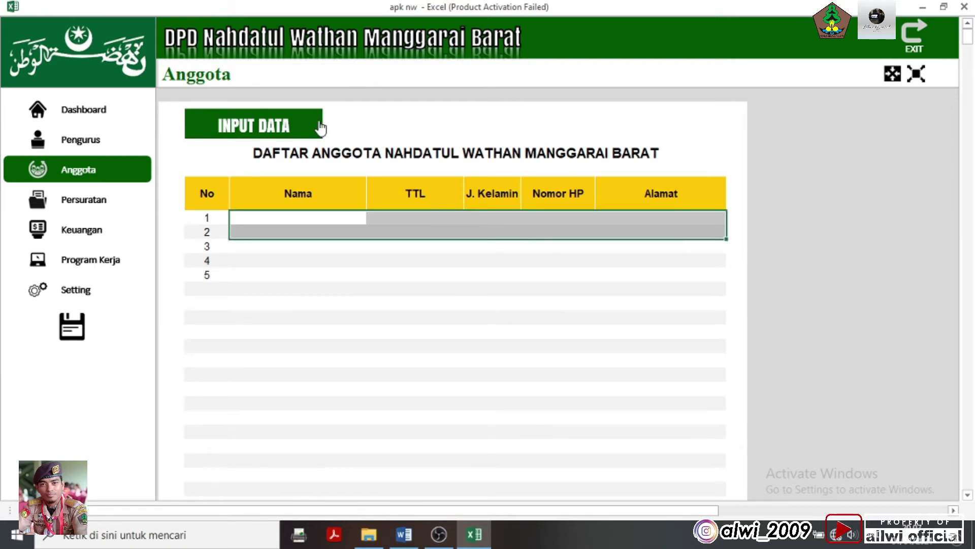
Open and close the member entry form without saving, then return to the Pengurus list
{"action": "left_click", "coordinate": [490, 136]}
{"action": "left_click", "coordinate": [375, 319]}
{"action": "left_click", "coordinate": [359, 360]}
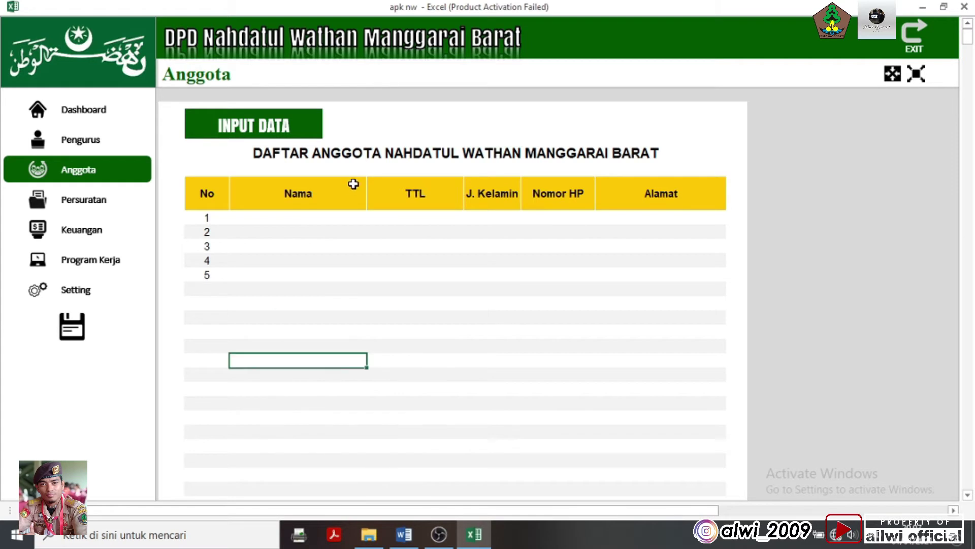
{"action": "left_click", "coordinate": [314, 128]}
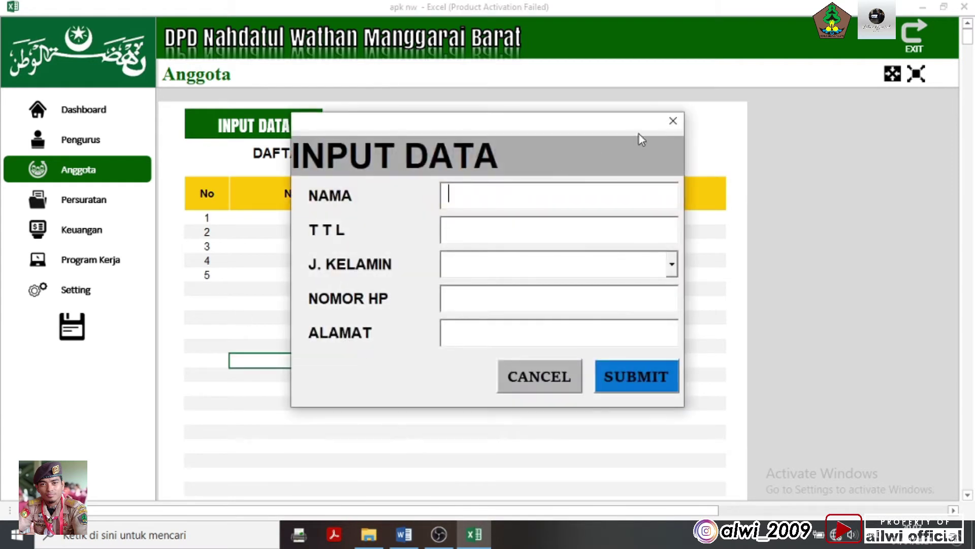
{"action": "left_click", "coordinate": [673, 121]}
{"action": "left_click", "coordinate": [110, 149]}
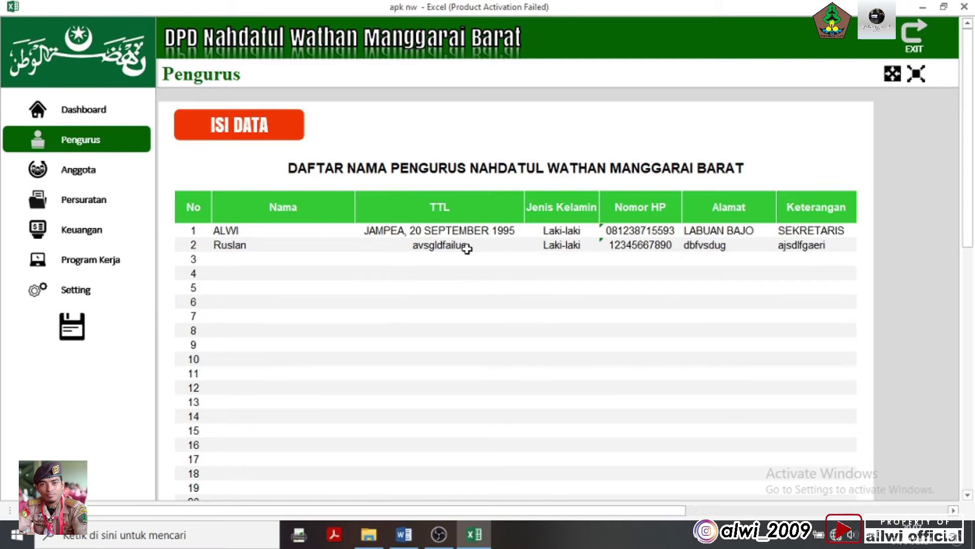
{"action": "key", "text": "ctrl+p"}
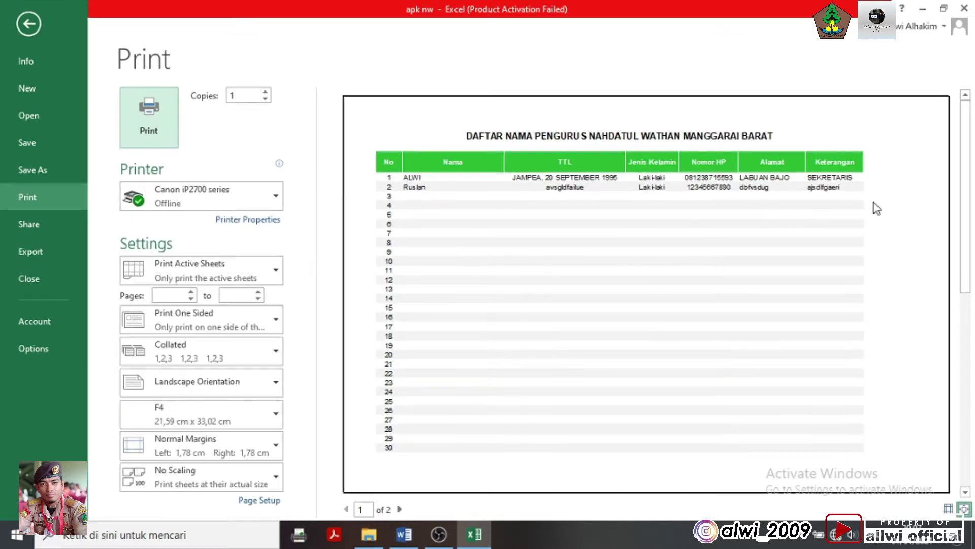
{"action": "key", "text": "Escape"}
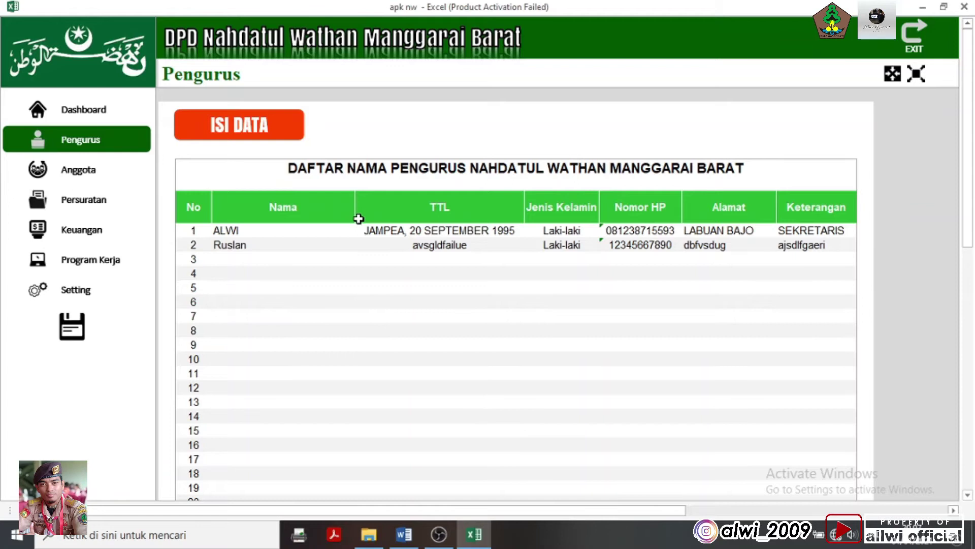
{"action": "key", "text": "ctrl+p"}
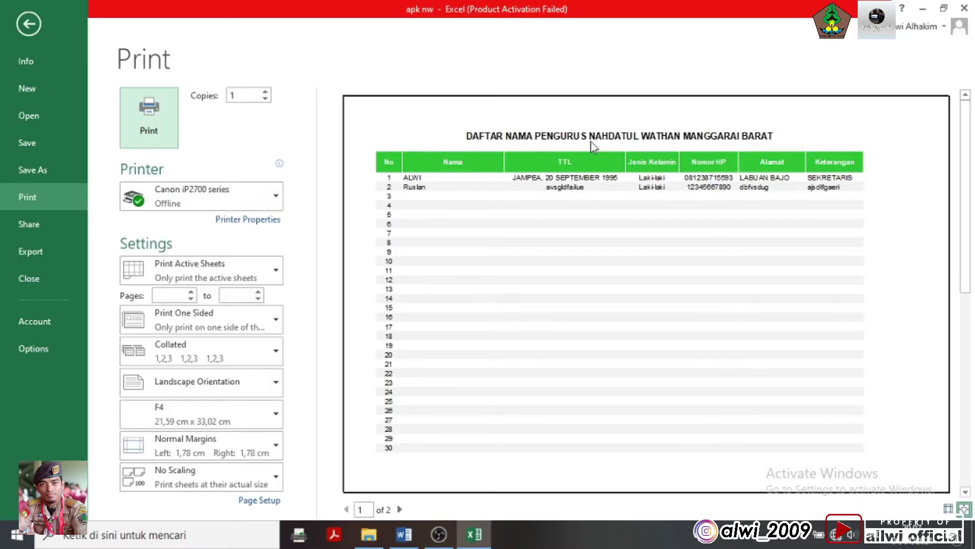
{"action": "left_click", "coordinate": [401, 510]}
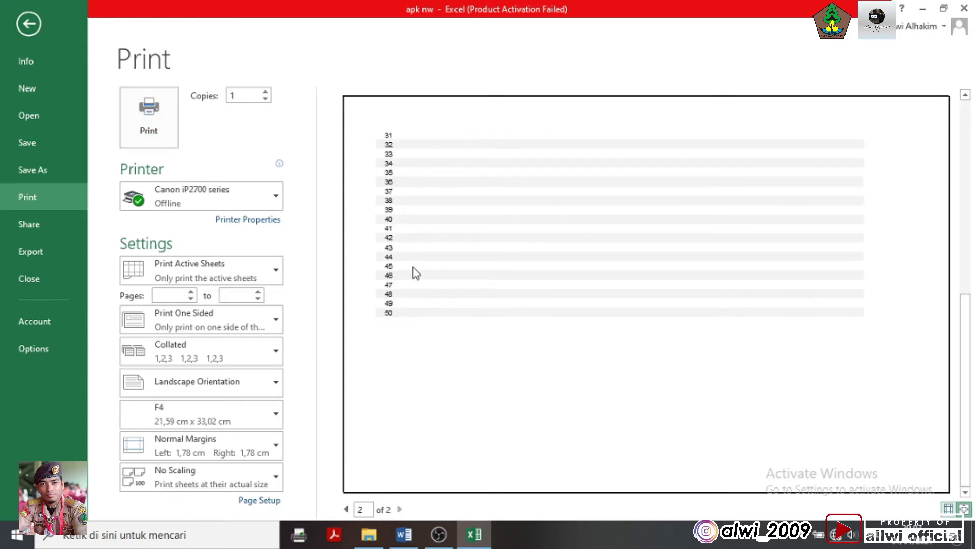
{"action": "left_click", "coordinate": [346, 509]}
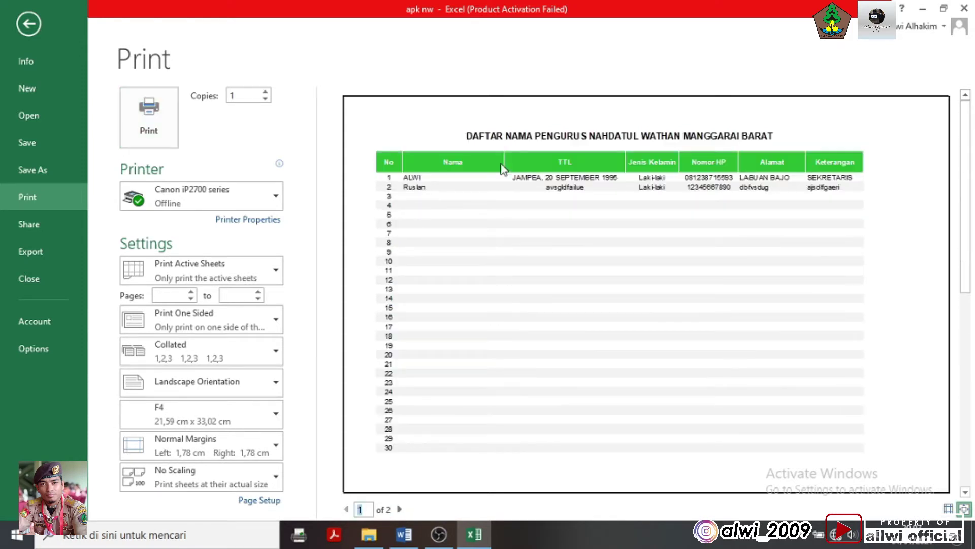
{"action": "left_click", "coordinate": [28, 24]}
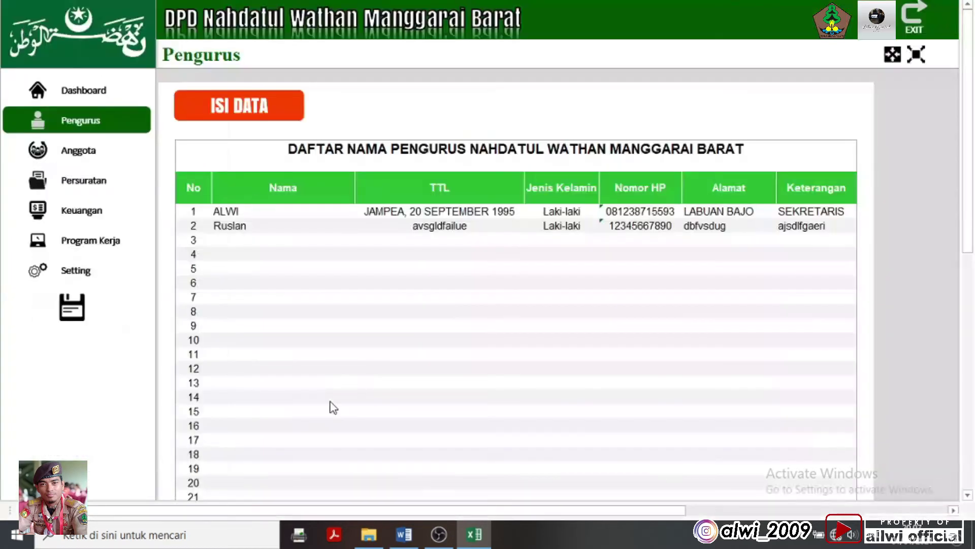
{"action": "key", "text": "Escape"}
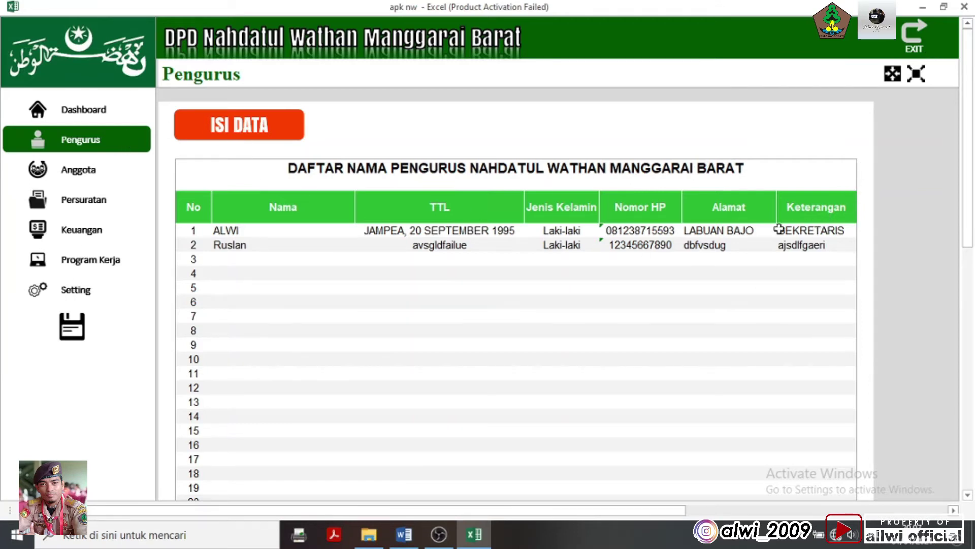
Exit full screen to restore the ribbon, and toggle worksheet headings on then off
{"action": "left_click", "coordinate": [915, 74]}
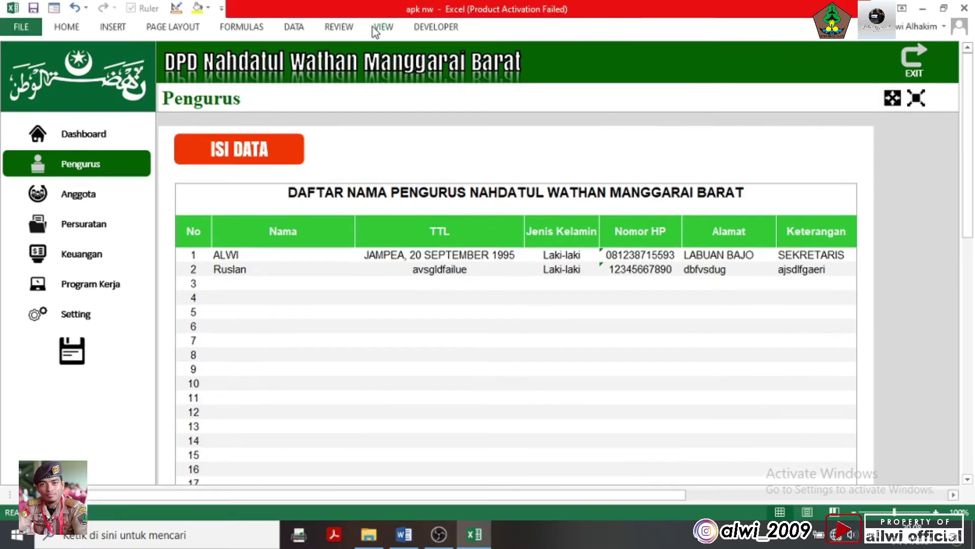
{"action": "left_click", "coordinate": [381, 25]}
{"action": "left_click", "coordinate": [209, 74]}
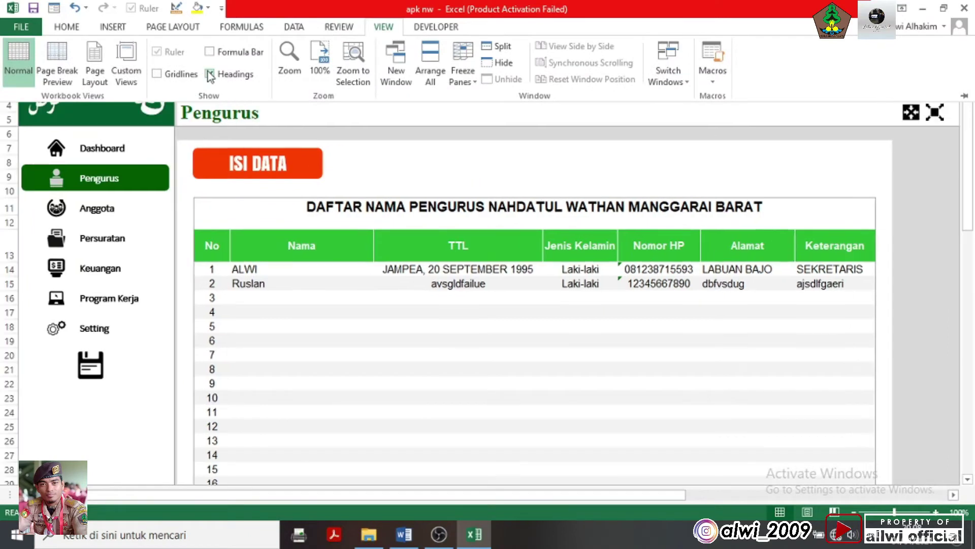
{"action": "left_click", "coordinate": [209, 75]}
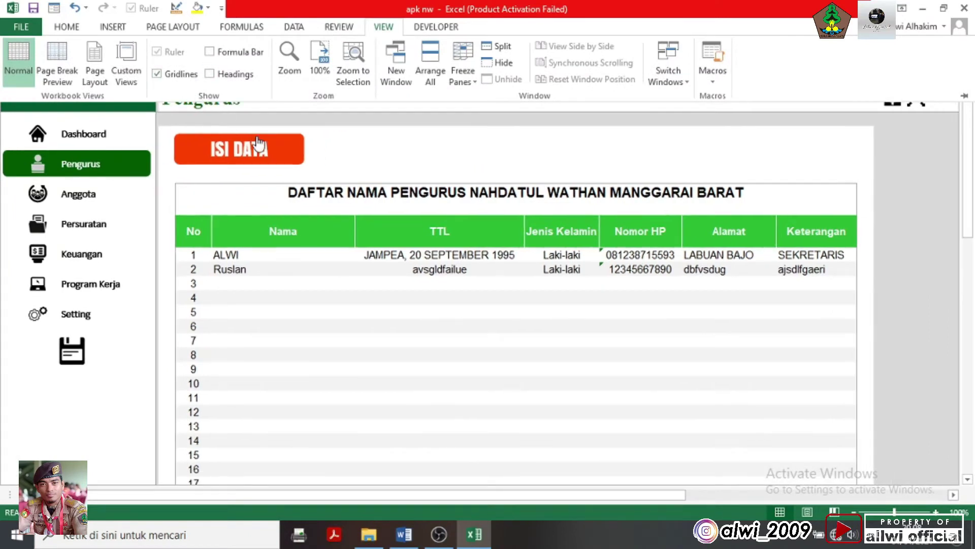
Turn on the formula bar from the sheet display options
{"action": "left_click", "coordinate": [936, 242]}
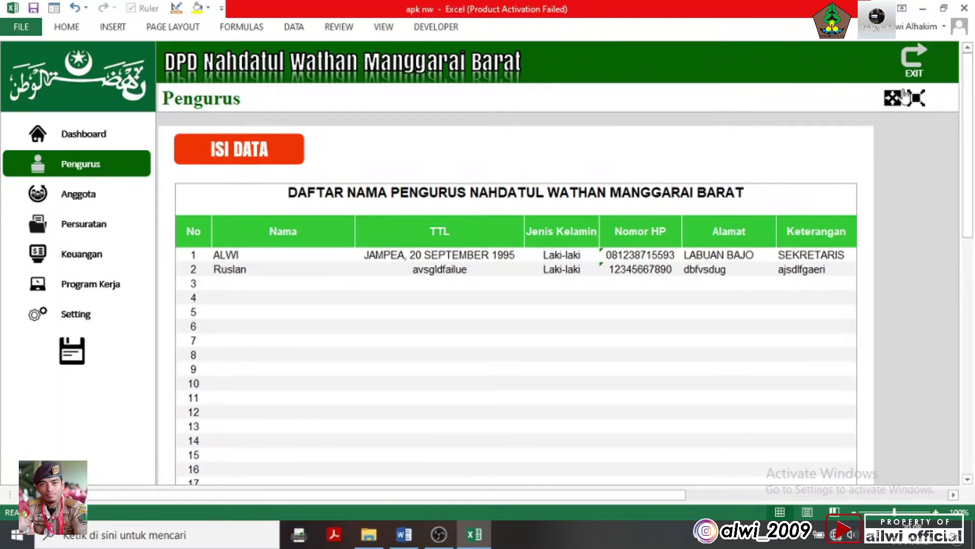
{"action": "left_click", "coordinate": [385, 27]}
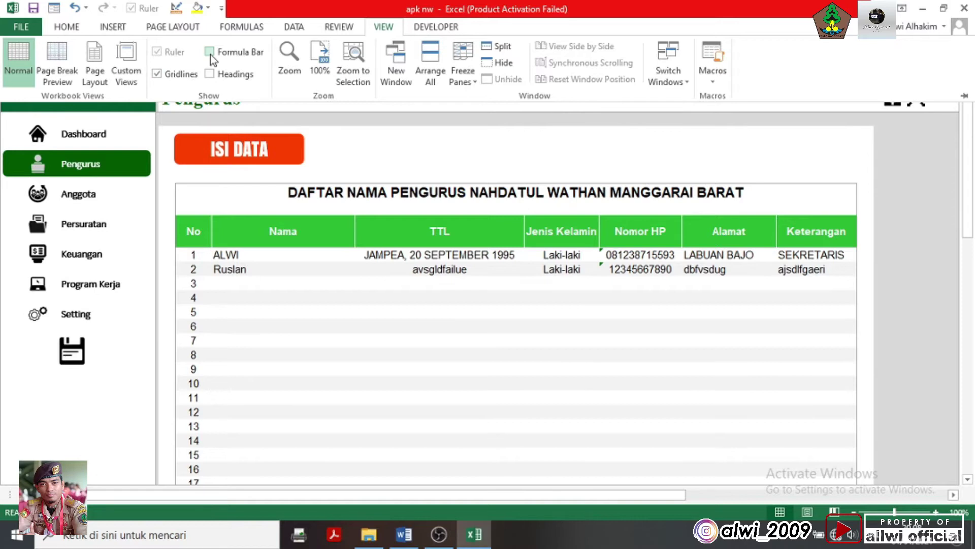
{"action": "left_click", "coordinate": [210, 52]}
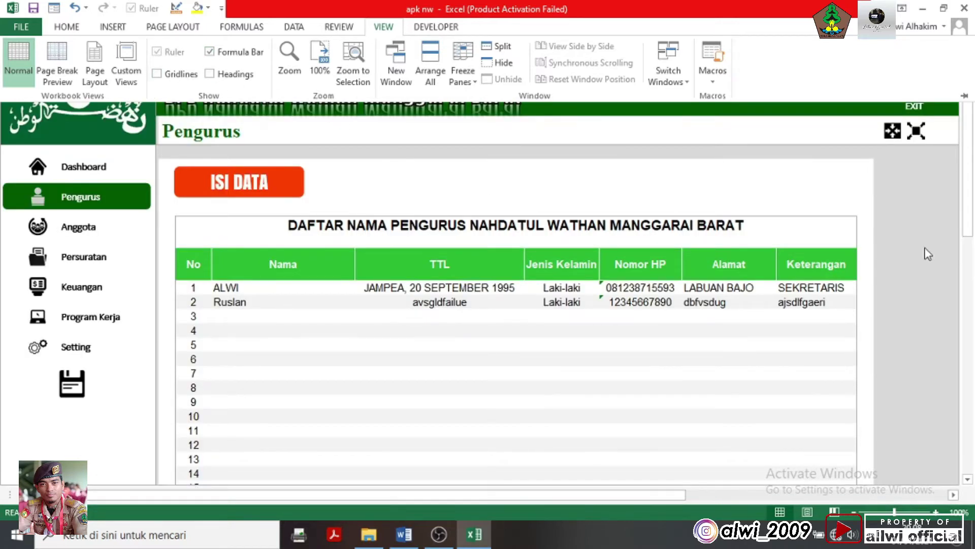
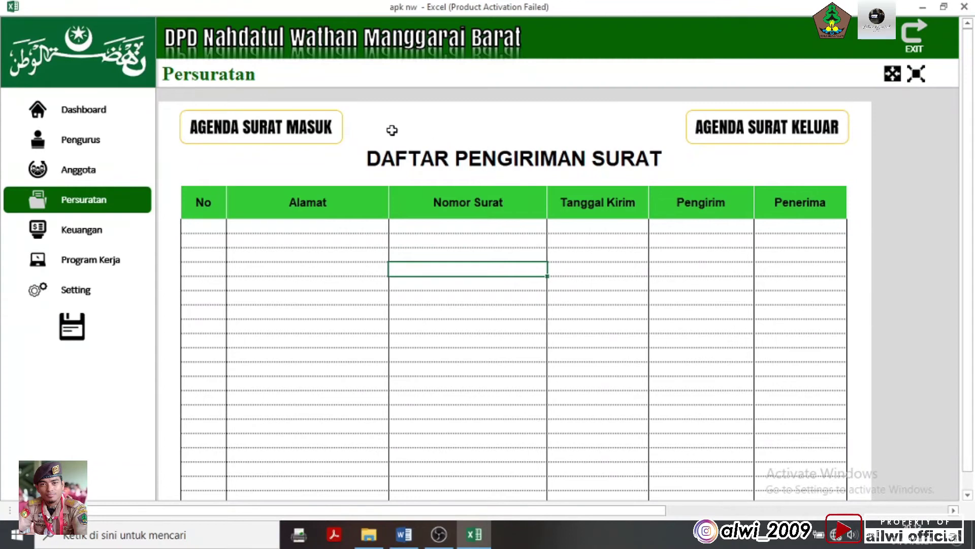
Open the AGENDA SURAT MASUK table and switch off its row/column headings and gridlines
{"action": "left_click", "coordinate": [329, 135]}
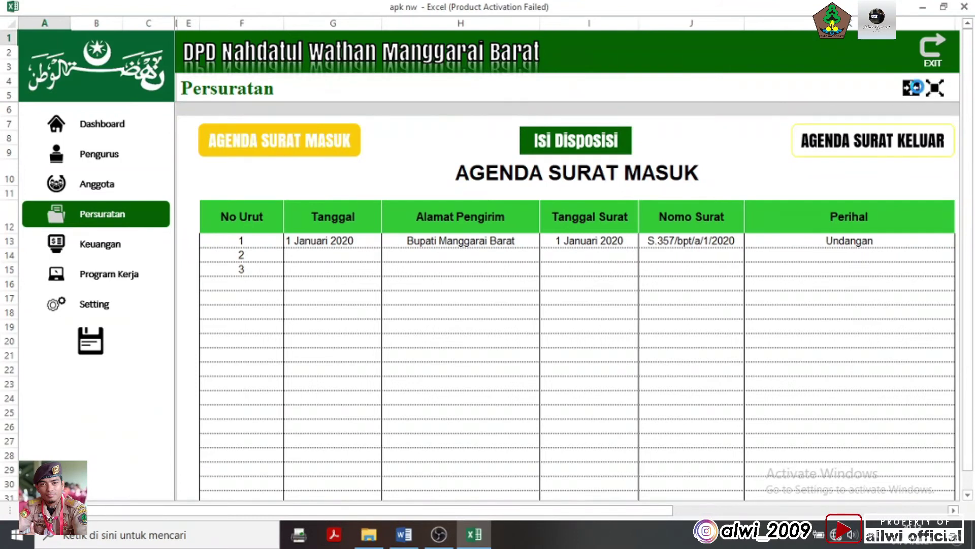
{"action": "left_click", "coordinate": [911, 87]}
{"action": "left_click", "coordinate": [383, 27]}
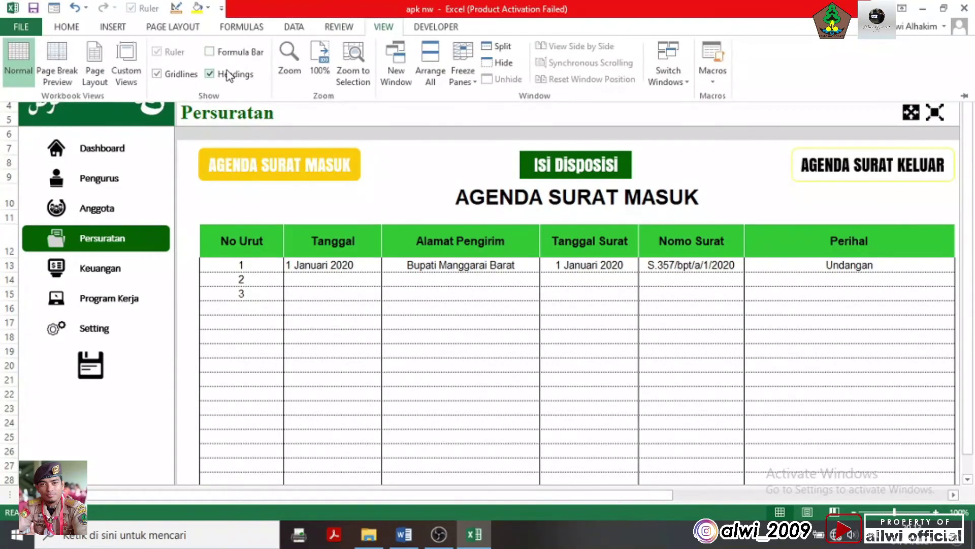
{"action": "left_click", "coordinate": [227, 72]}
{"action": "left_click", "coordinate": [186, 76]}
{"action": "left_click", "coordinate": [917, 98]}
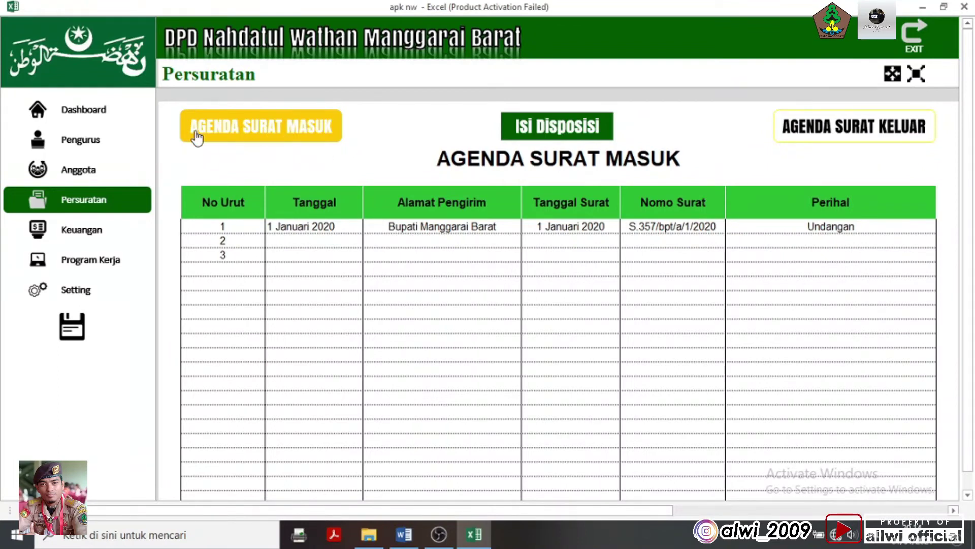
{"action": "left_click", "coordinate": [105, 207]}
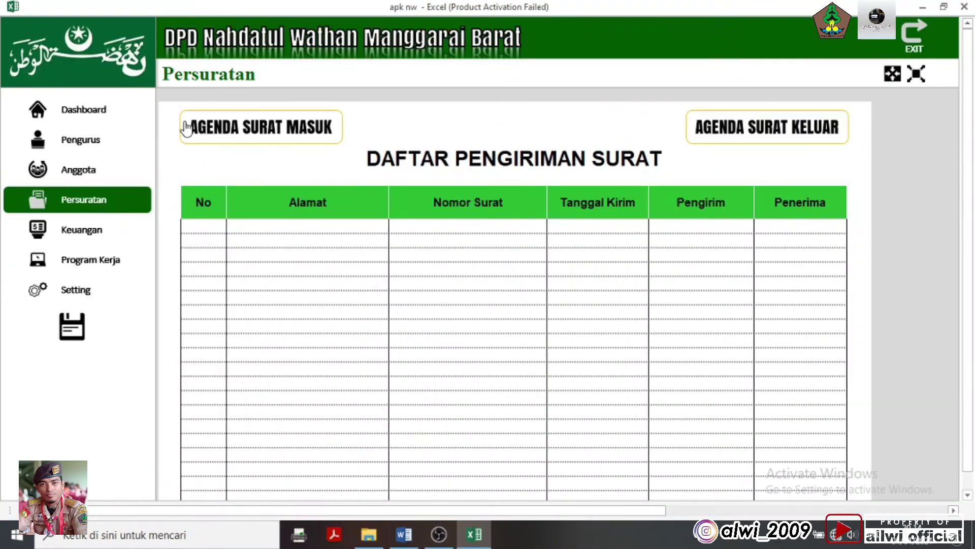
{"action": "left_click", "coordinate": [259, 138]}
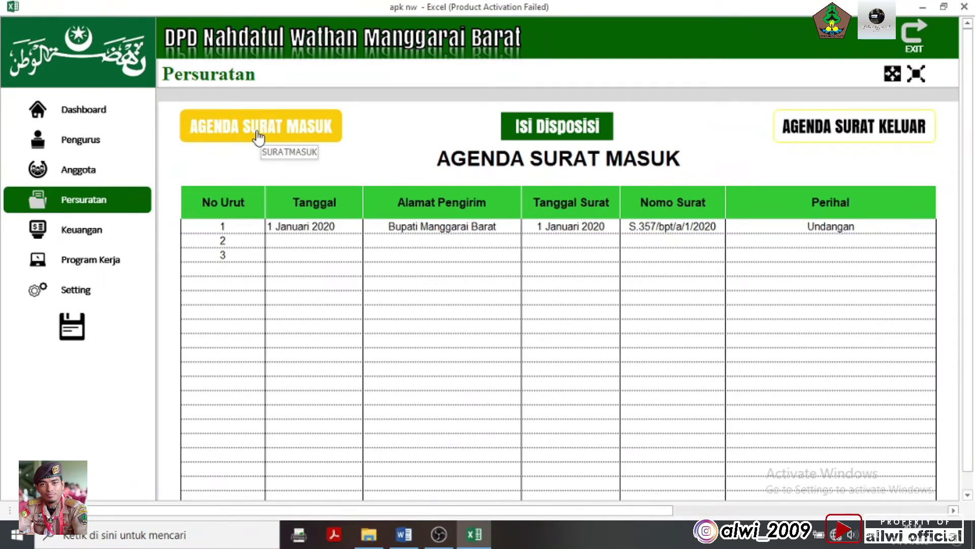
{"action": "left_click", "coordinate": [871, 133]}
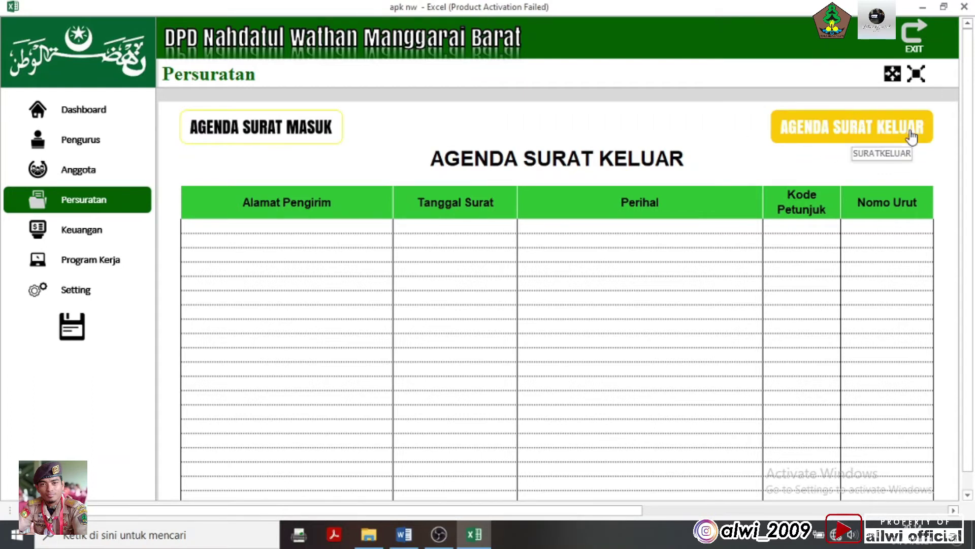
{"action": "left_click", "coordinate": [328, 136]}
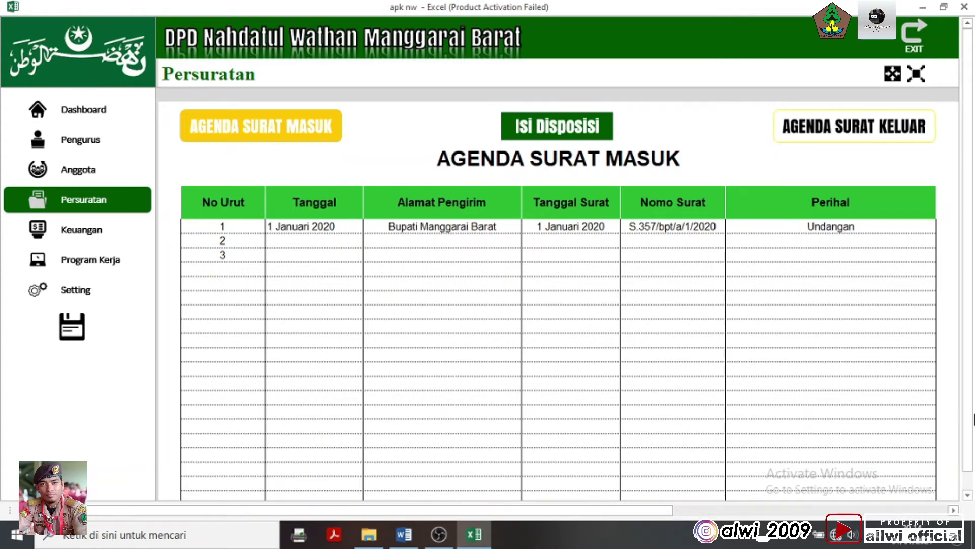
Open the Isi Disposisi form and enter the Tanggal and sender Kwarcab Manggarai Barat
{"action": "left_click", "coordinate": [575, 133]}
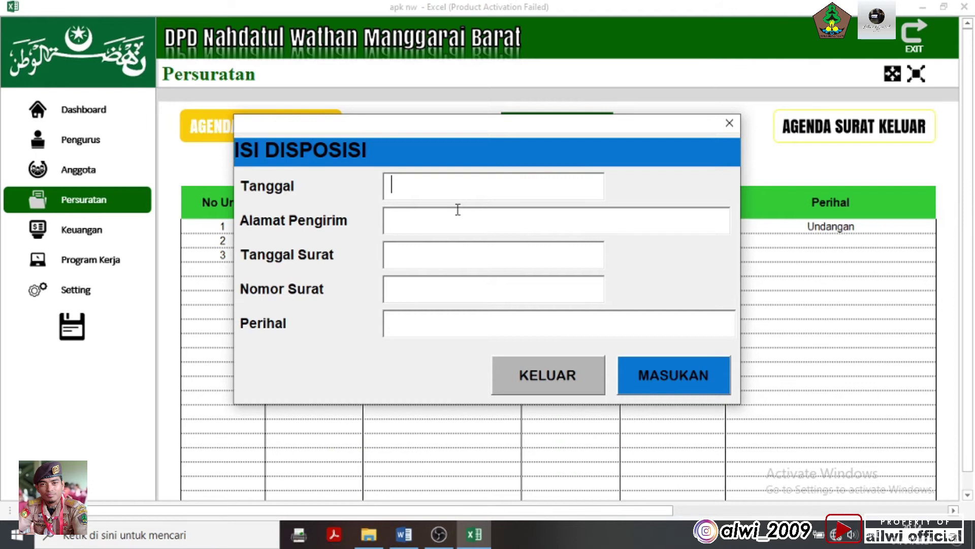
{"action": "type", "text": "1 Januari9 2020"}
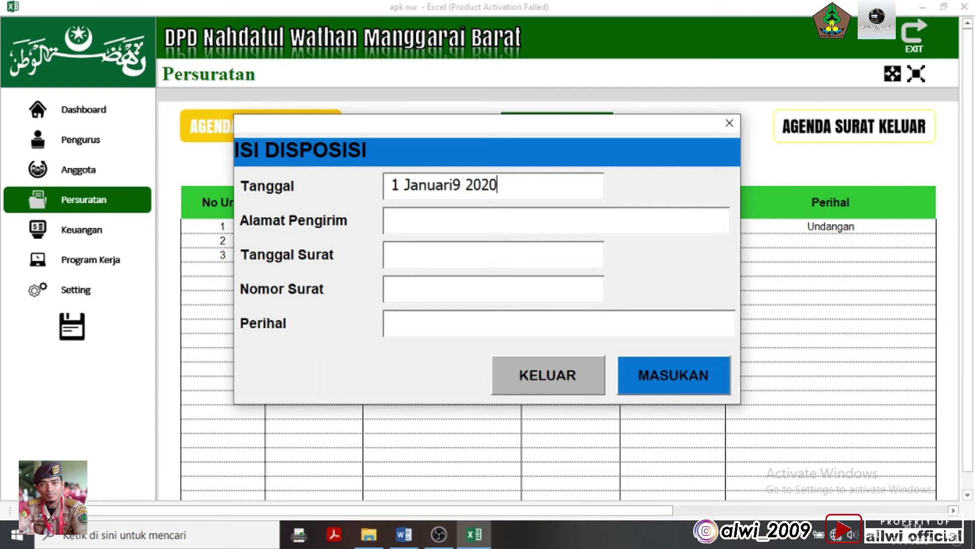
{"action": "key", "text": "BackSpace"}
{"action": "type", "text": "1"}
{"action": "key", "text": "Tab"}
{"action": "type", "text": "Kwarcab Manggarai Barat"}
Enter letter date 30 Desember 2020, number s.6187269 and subject Undangan, then submit the record
{"action": "left_click", "coordinate": [392, 254]}
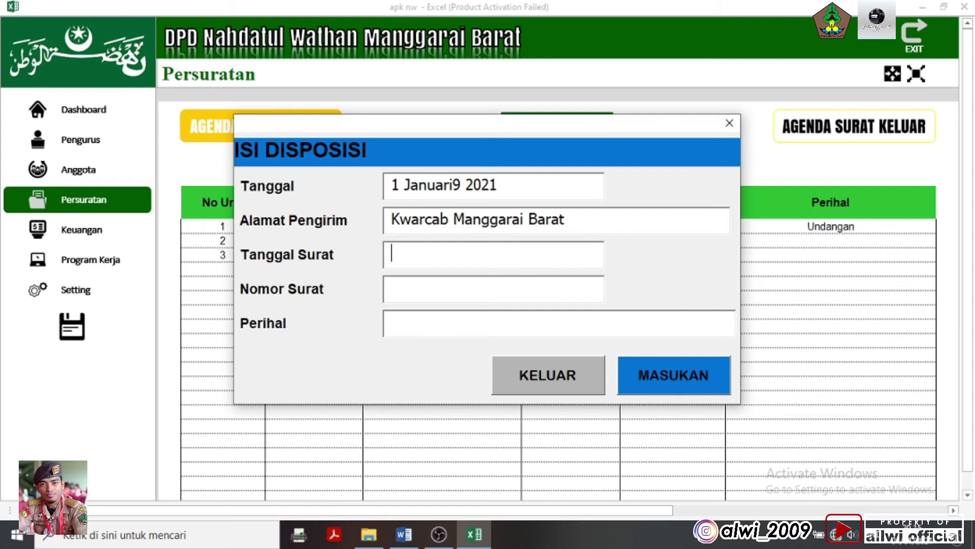
{"action": "type", "text": "30 Desember 2020"}
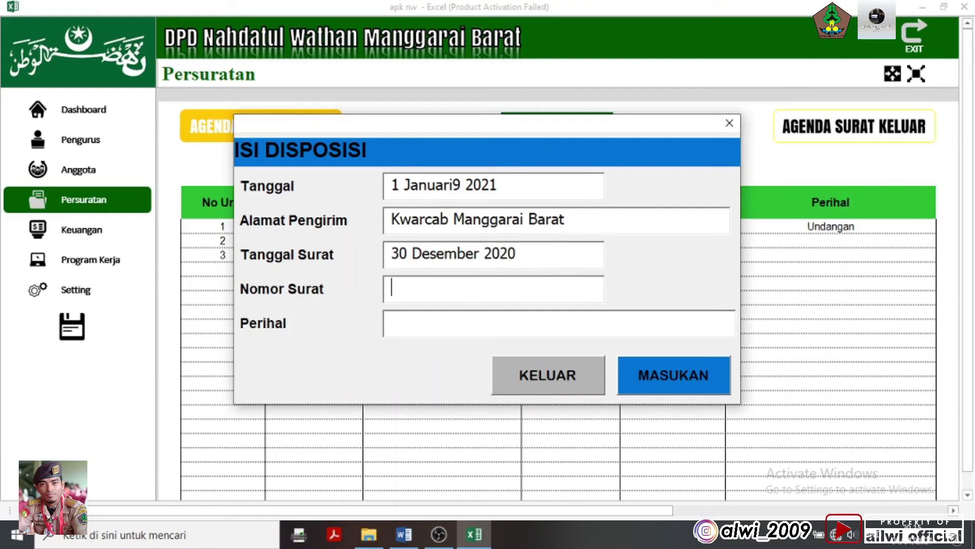
{"action": "type", "text": "s.6187269"}
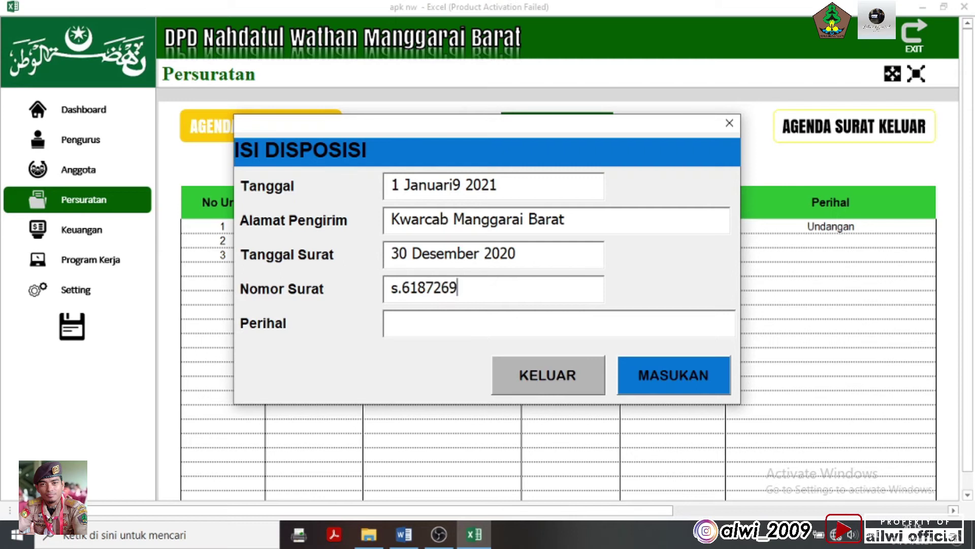
{"action": "key", "text": "Tab"}
{"action": "type", "text": "Undangan"}
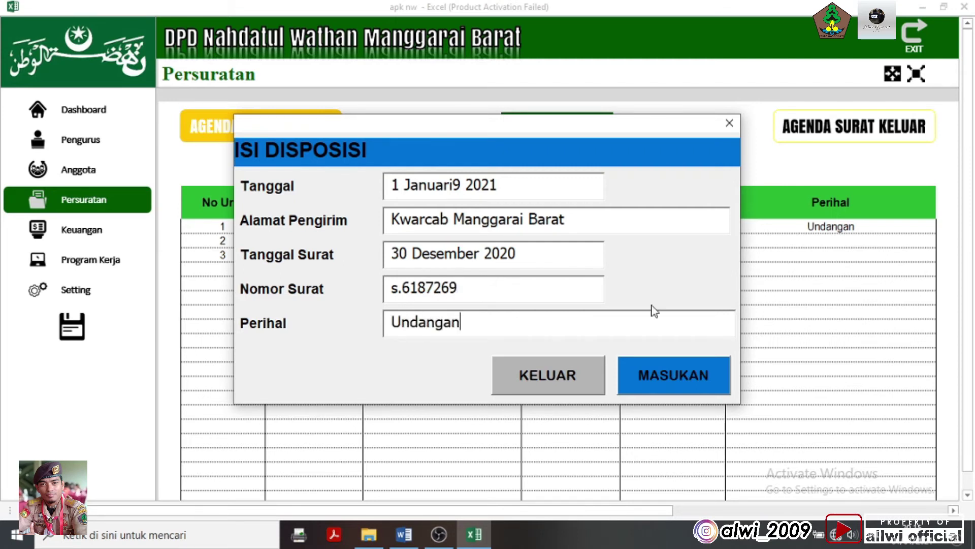
{"action": "left_click", "coordinate": [668, 373]}
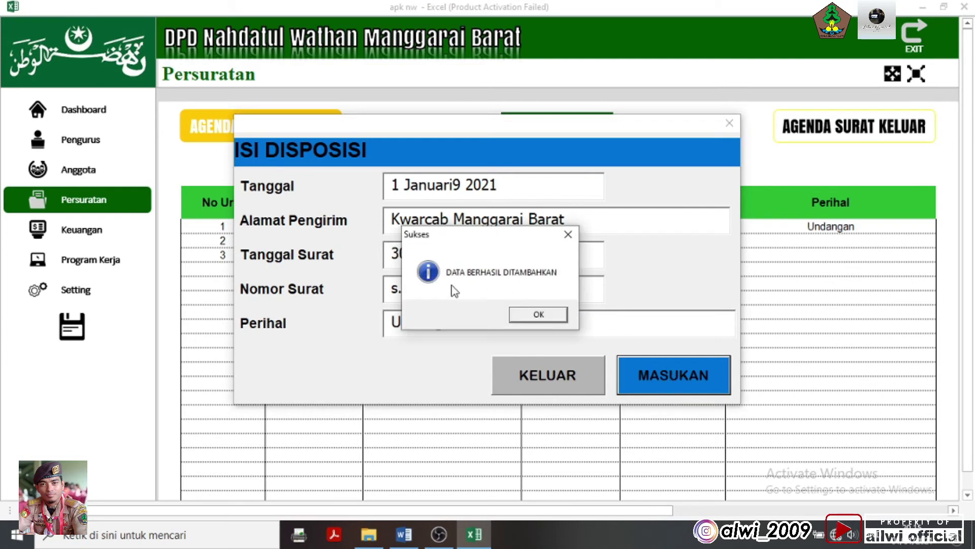
{"action": "left_click", "coordinate": [538, 314]}
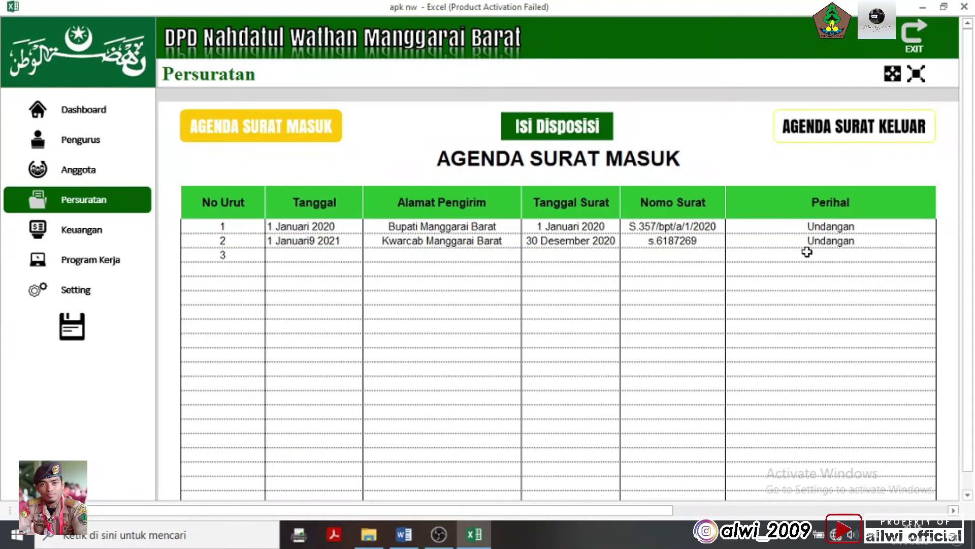
{"action": "left_click", "coordinate": [553, 130]}
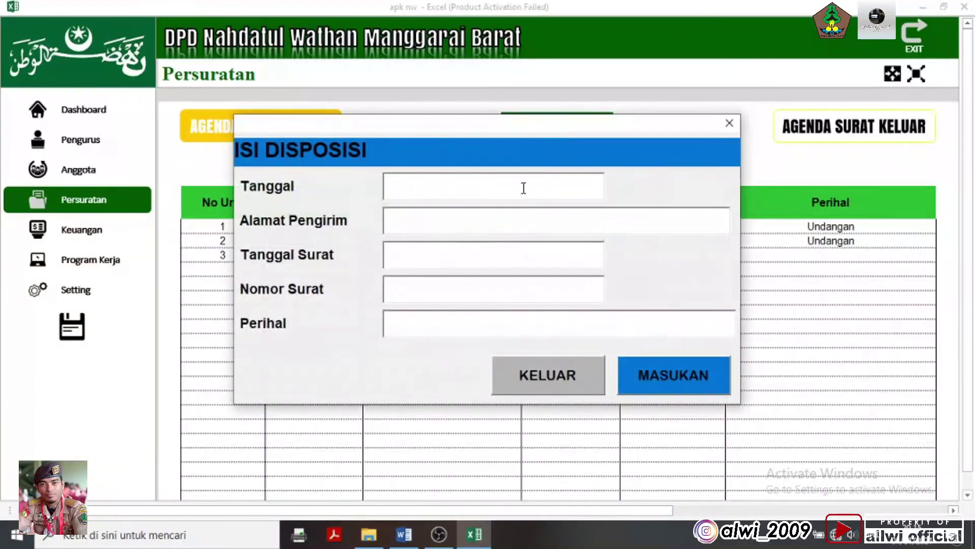
{"action": "left_click", "coordinate": [486, 220]}
{"action": "type", "text": "eidfuhasei"}
{"action": "type", "text": "adiufayw"}
{"action": "key", "text": "Tab"}
{"action": "type", "text": "adiufha"}
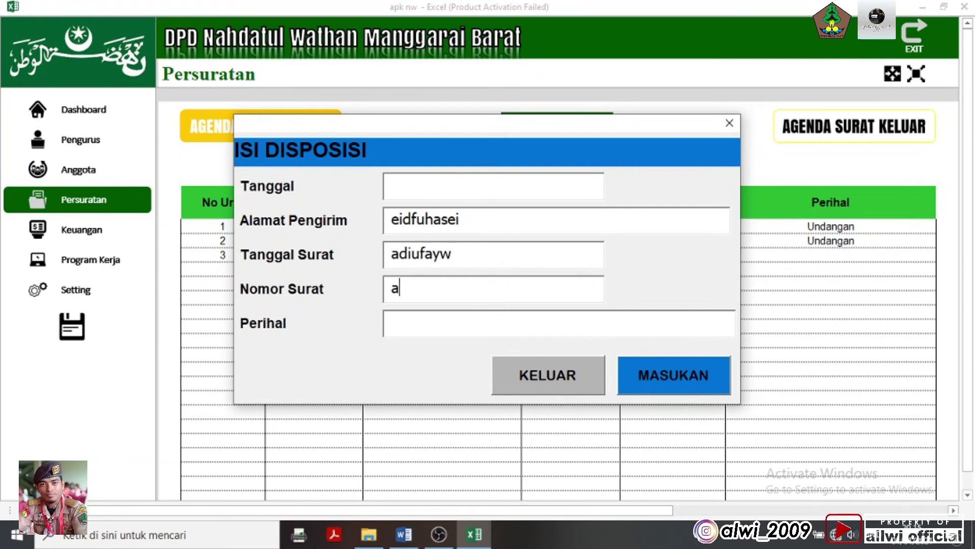
{"action": "key", "text": "Tab"}
{"action": "type", "text": "iiasudgf"}
{"action": "left_click", "coordinate": [643, 373]}
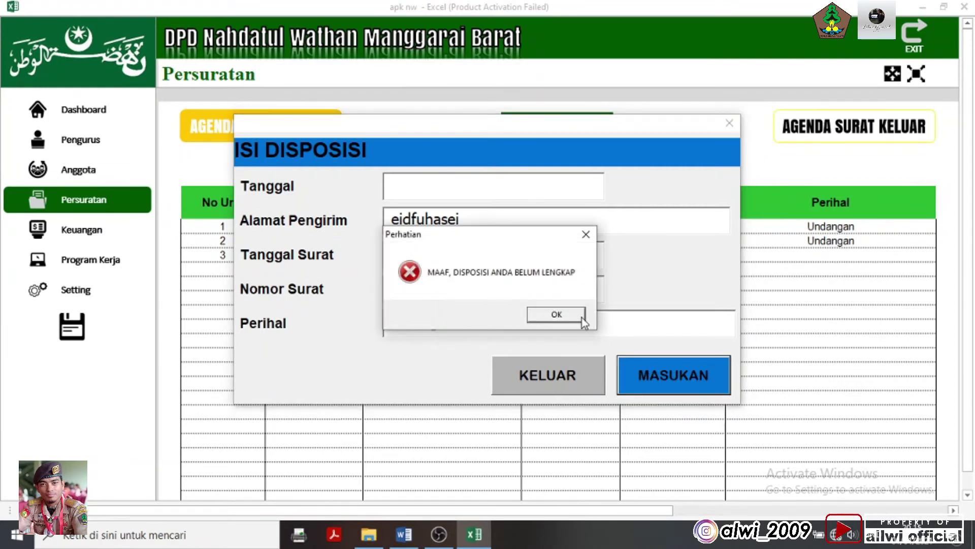
{"action": "left_click", "coordinate": [556, 315]}
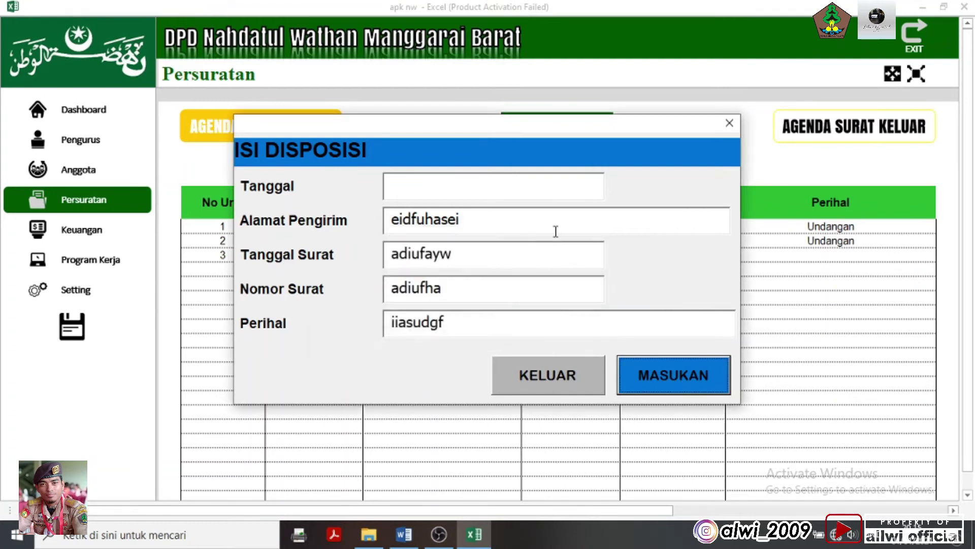
{"action": "left_click", "coordinate": [468, 329]}
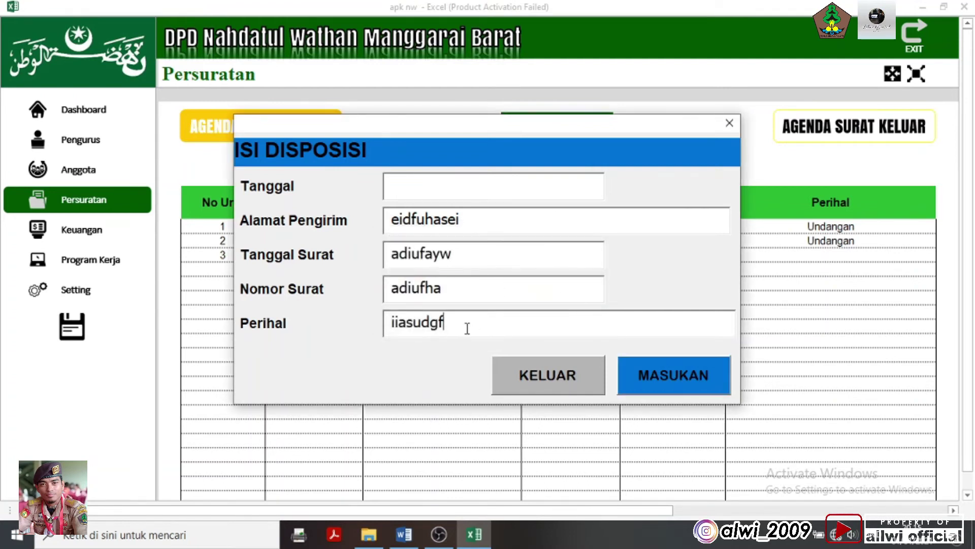
{"action": "left_click", "coordinate": [526, 368]}
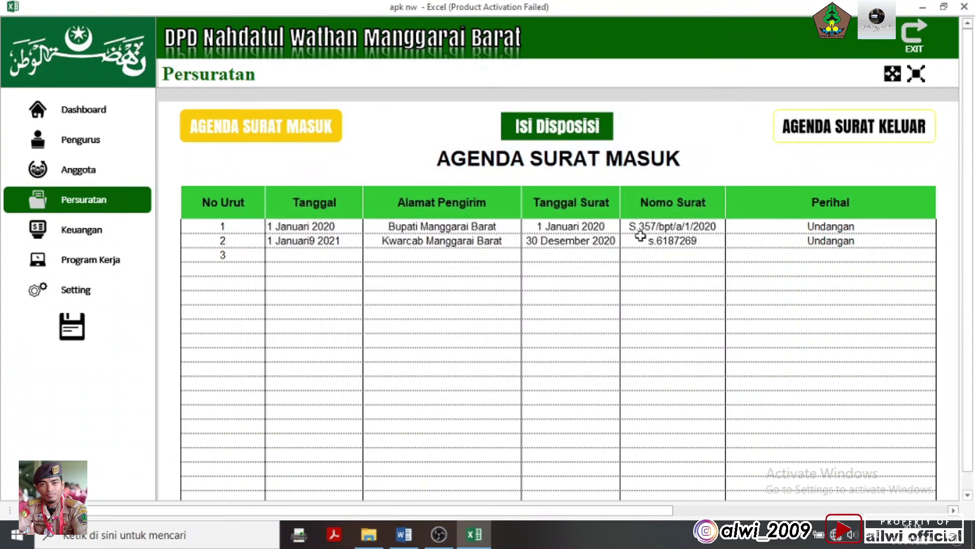
{"action": "left_click", "coordinate": [607, 135]}
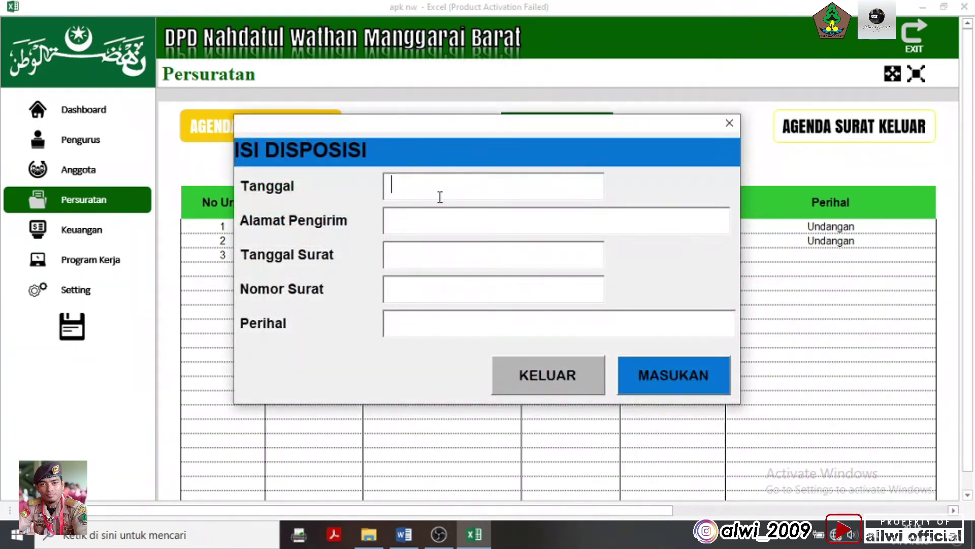
{"action": "left_click", "coordinate": [457, 223]}
{"action": "left_click", "coordinate": [464, 258]}
{"action": "left_click", "coordinate": [449, 290]}
{"action": "left_click", "coordinate": [448, 328]}
{"action": "left_click", "coordinate": [460, 252]}
{"action": "left_click", "coordinate": [468, 216]}
{"action": "left_click", "coordinate": [474, 178]}
{"action": "left_click", "coordinate": [464, 292]}
{"action": "left_click", "coordinate": [590, 376]}
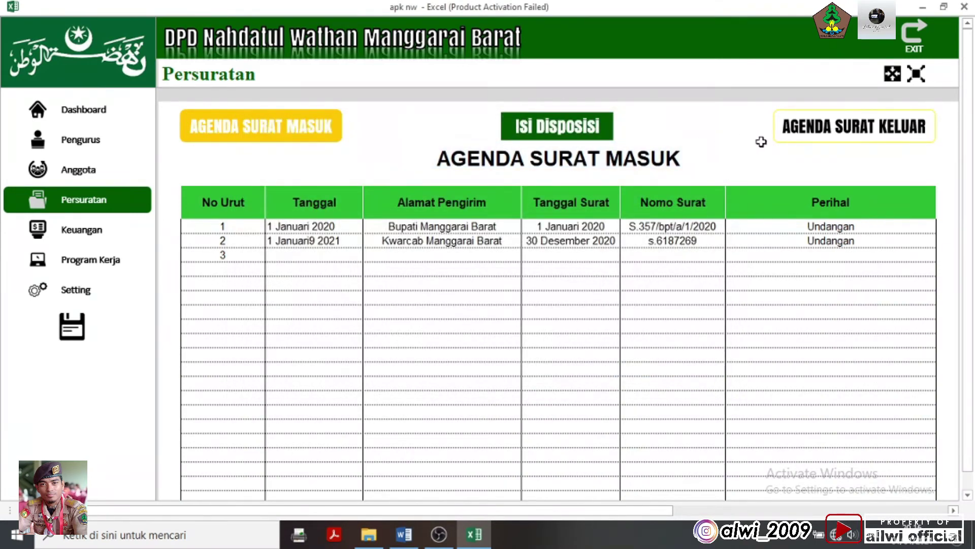
{"action": "left_click", "coordinate": [842, 133]}
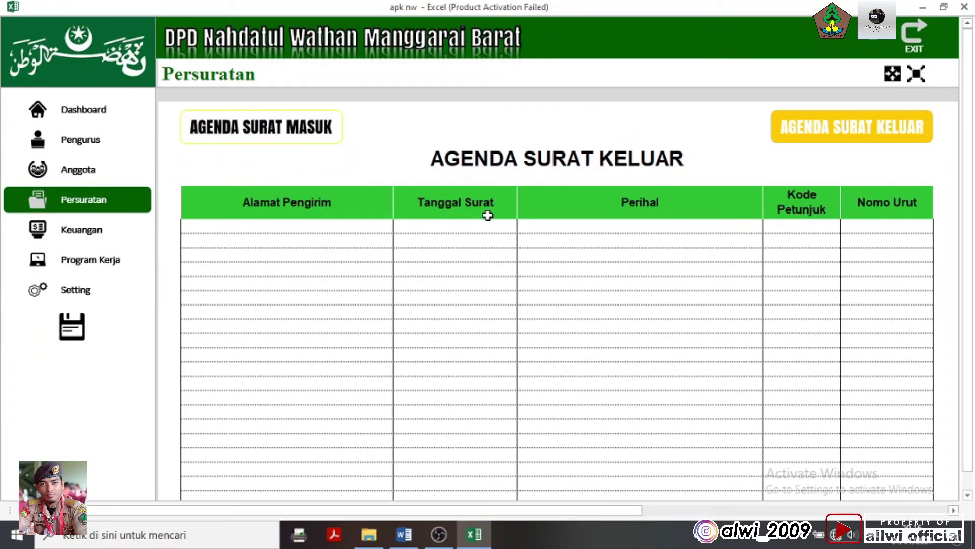
{"action": "left_click", "coordinate": [475, 126]}
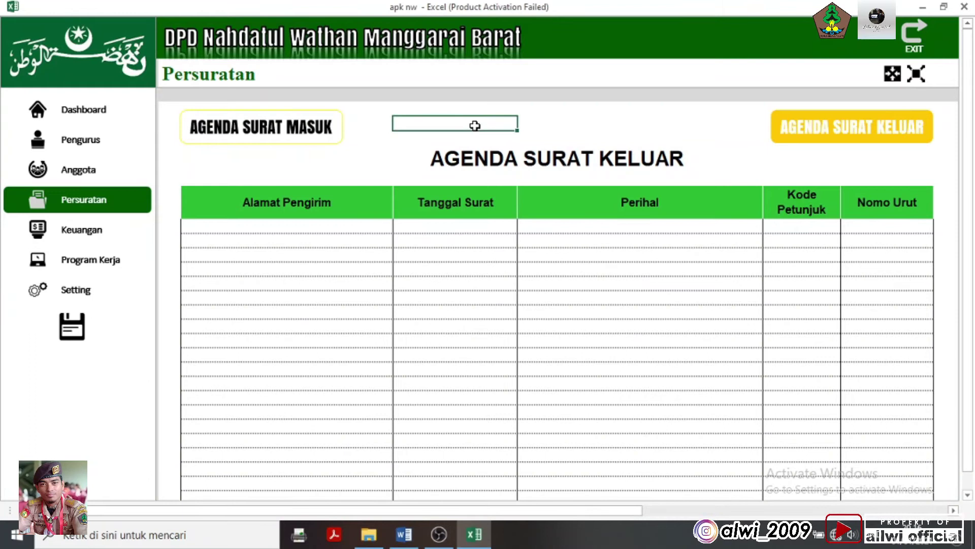
{"action": "left_click_drag", "start_coordinate": [475, 126], "coordinate": [541, 144]}
{"action": "left_click", "coordinate": [584, 242]}
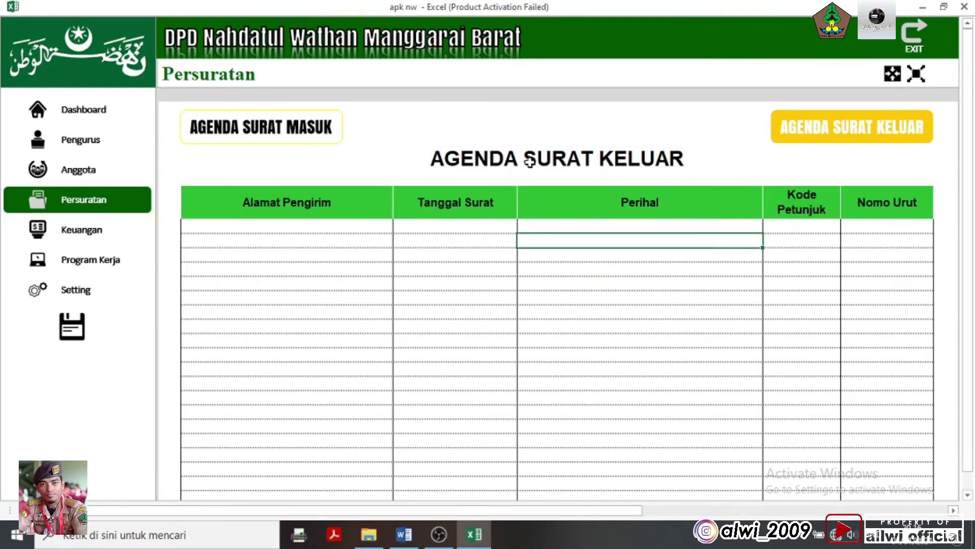
{"action": "left_click", "coordinate": [488, 126]}
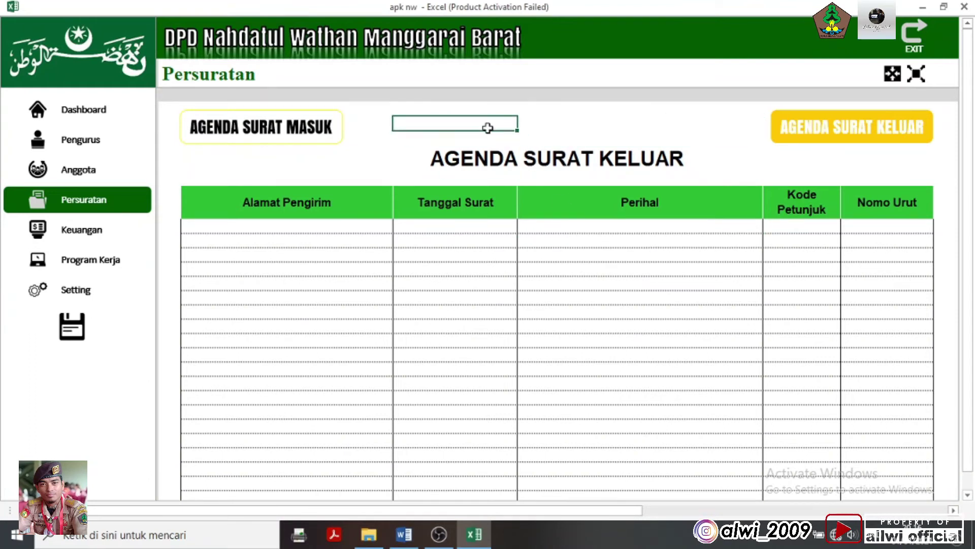
{"action": "left_click_drag", "start_coordinate": [488, 128], "coordinate": [488, 135]}
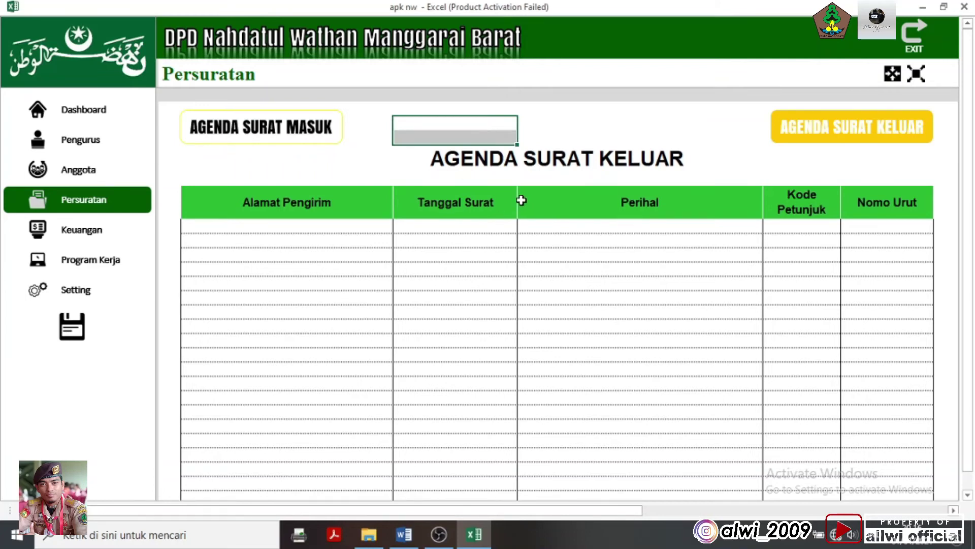
{"action": "left_click", "coordinate": [483, 258]}
{"action": "scroll", "coordinate": [255, 334], "scroll_direction": "down", "scroll_amount": 2}
{"action": "scroll", "coordinate": [255, 334], "scroll_direction": "up", "scroll_amount": 2}
{"action": "scroll", "coordinate": [254, 334], "scroll_direction": "down", "scroll_amount": 2}
{"action": "scroll", "coordinate": [254, 333], "scroll_direction": "up", "scroll_amount": 2}
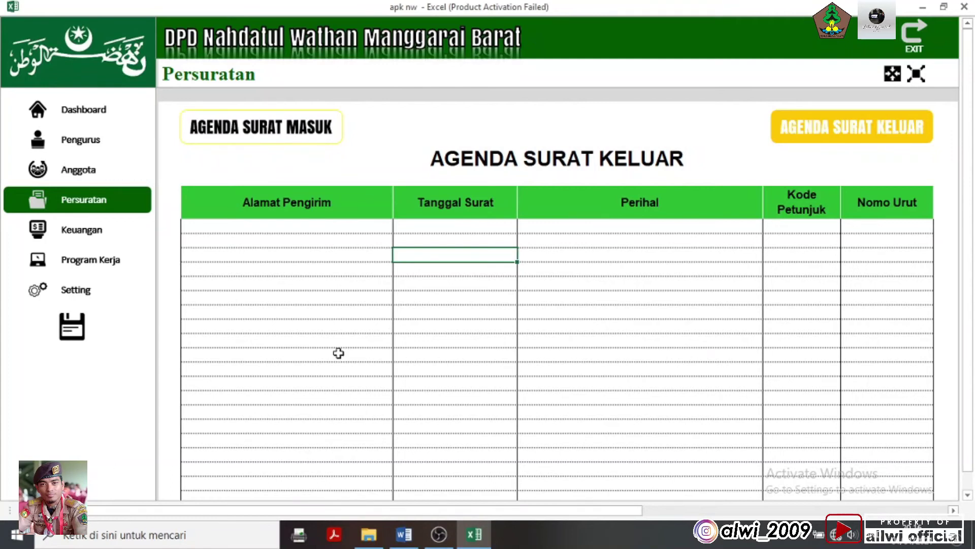
{"action": "left_click", "coordinate": [291, 244]}
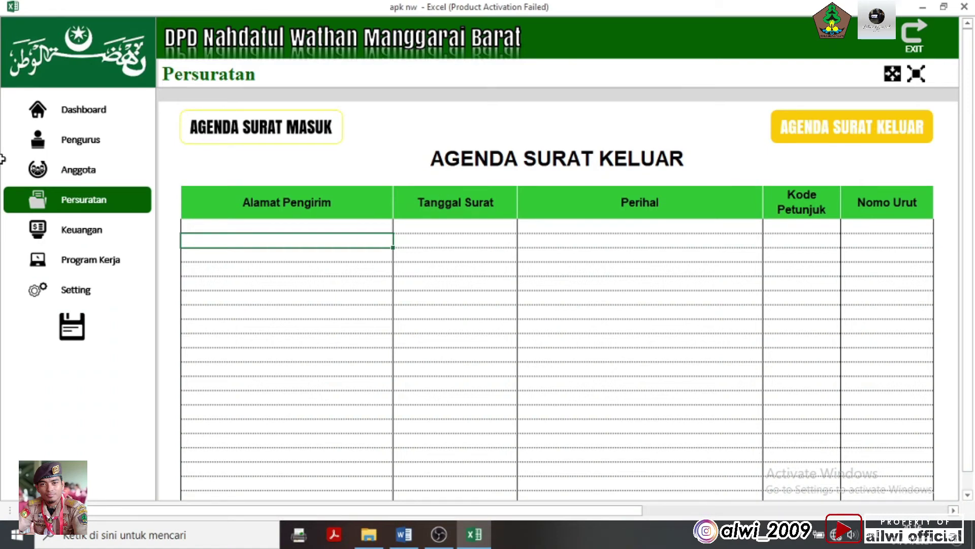
{"action": "left_click", "coordinate": [270, 225]}
{"action": "left_click", "coordinate": [316, 249]}
{"action": "left_click", "coordinate": [479, 253]}
{"action": "left_click", "coordinate": [736, 256]}
{"action": "left_click", "coordinate": [857, 227]}
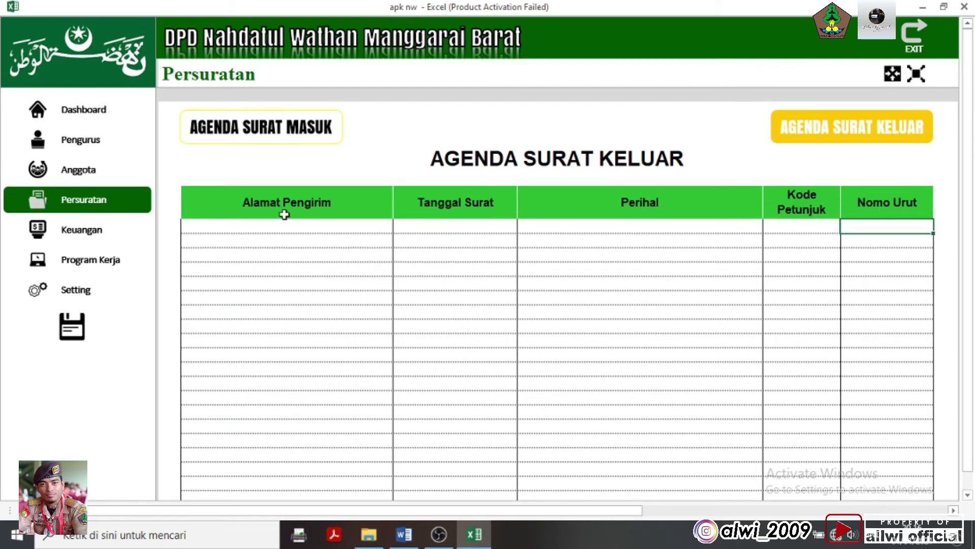
Enter outgoing letter row 1: Bupati Manggarai Barat, 12 Januari 2021, Pemberitahuan, code S, number 1
{"action": "left_click", "coordinate": [268, 225]}
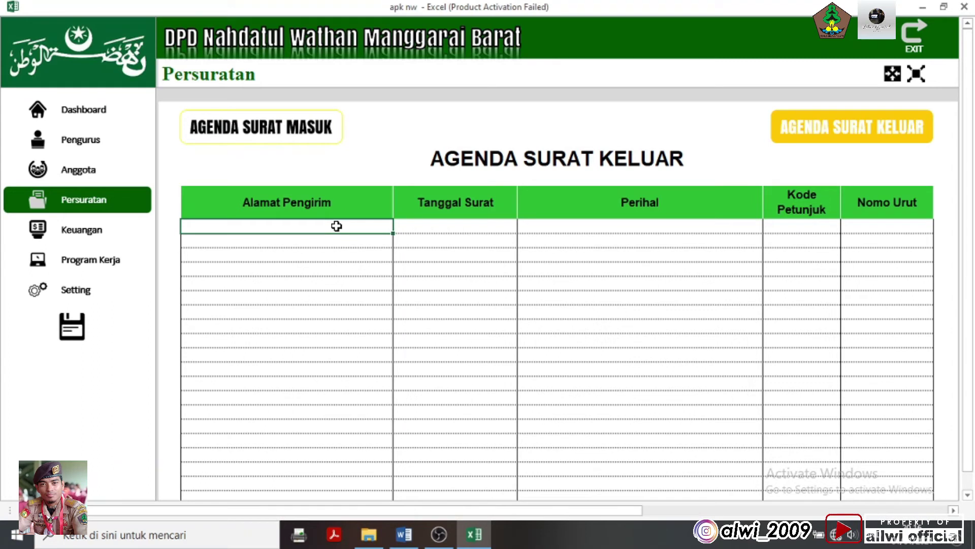
{"action": "type", "text": "Bupati Manggarai Barat"}
{"action": "key", "text": "Tab"}
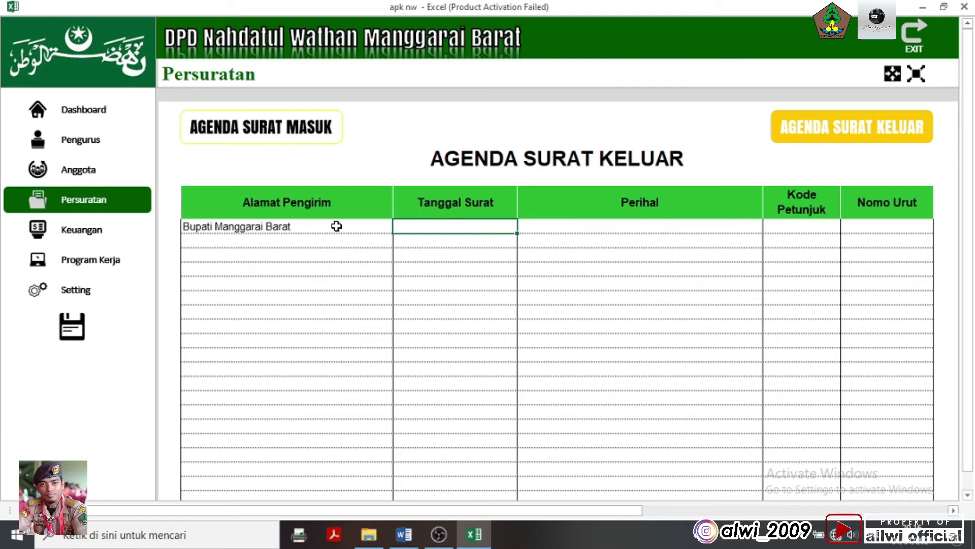
{"action": "type", "text": "12 Januari 2021"}
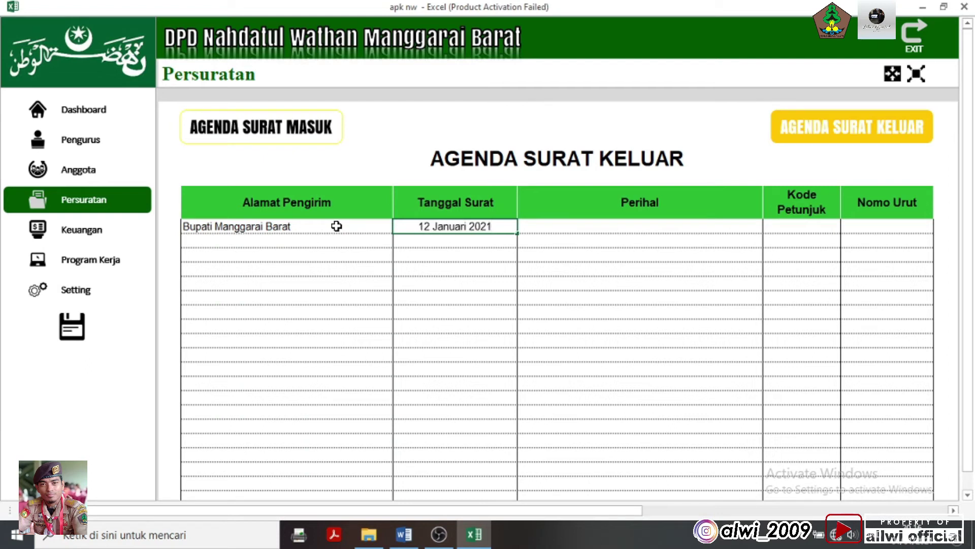
{"action": "key", "text": "Tab"}
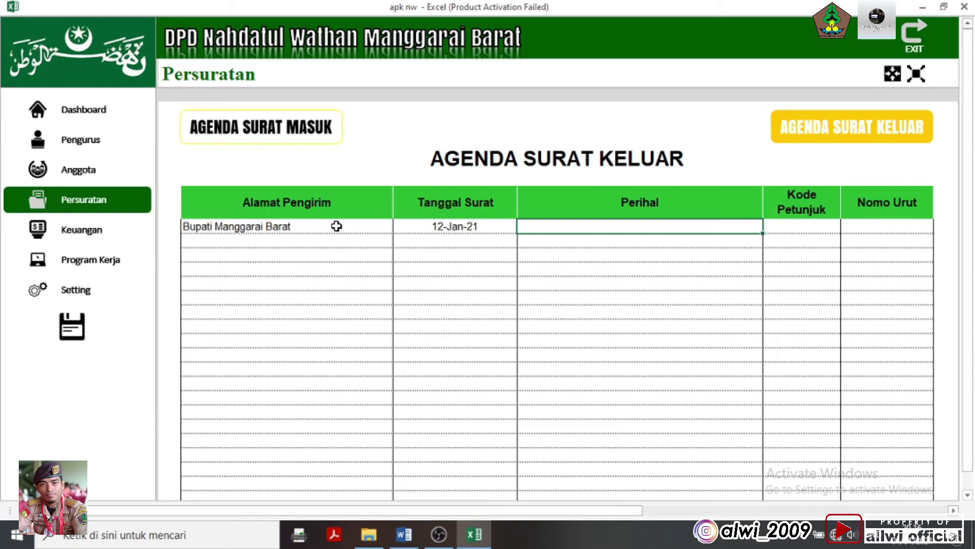
{"action": "type", "text": "Pemberitahuan"}
{"action": "key", "text": "Tab"}
{"action": "type", "text": "S"}
{"action": "key", "text": "Tab"}
{"action": "type", "text": "1"}
{"action": "key", "text": "Return"}
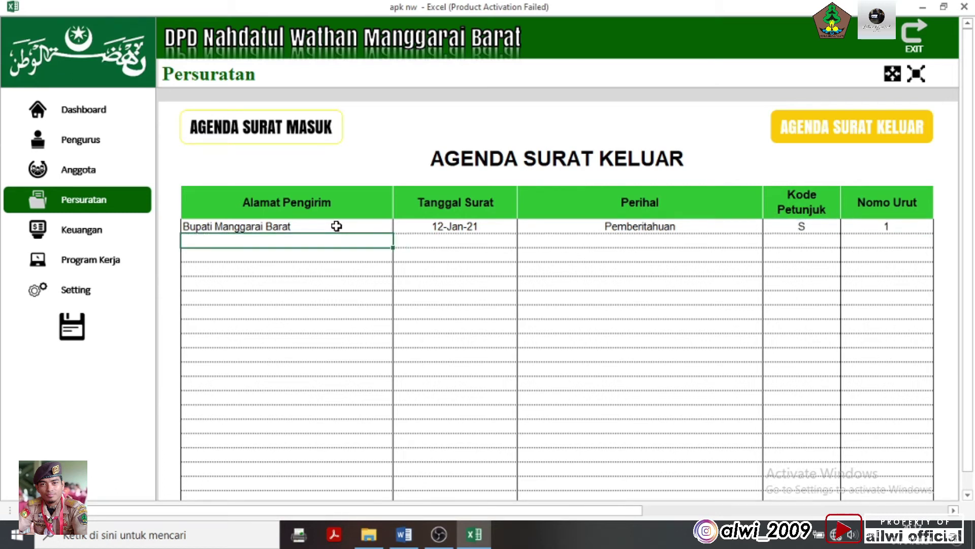
Leave the entry table and go to the Keuangan finance page
{"action": "left_click", "coordinate": [888, 264]}
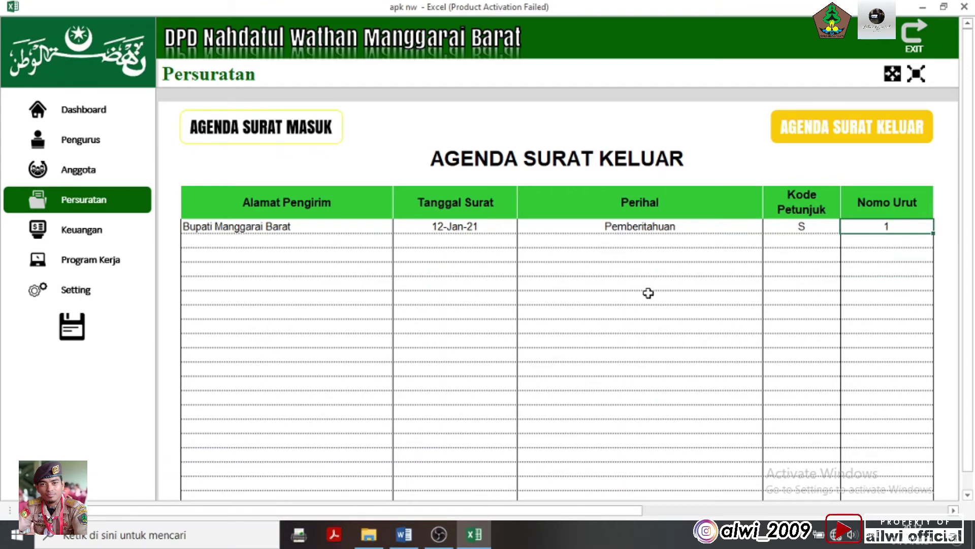
{"action": "left_click", "coordinate": [368, 309]}
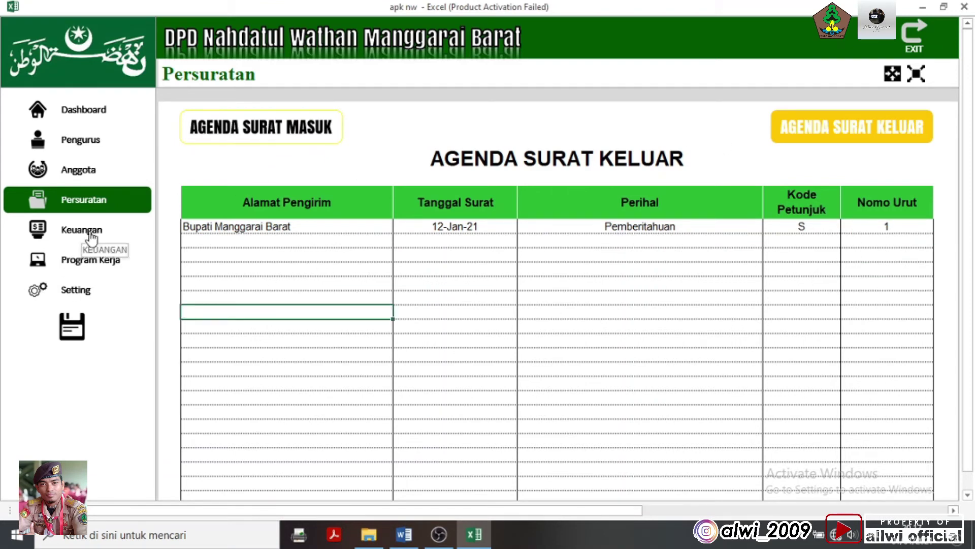
{"action": "left_click", "coordinate": [91, 234]}
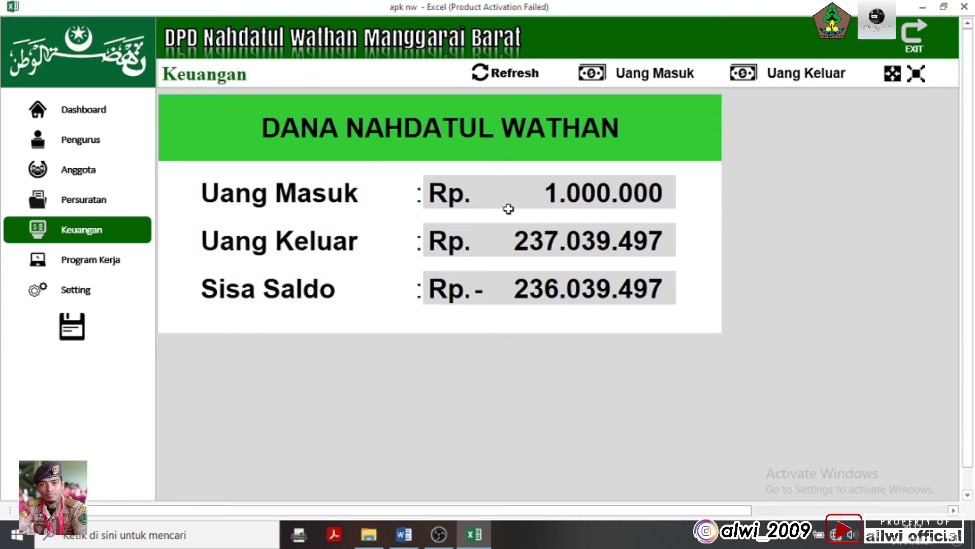
Overwrite the Uang Masuk amount on the Keuangan sheet with 1000
{"action": "left_click", "coordinate": [542, 189]}
{"action": "left_click_drag", "start_coordinate": [545, 211], "coordinate": [563, 195]}
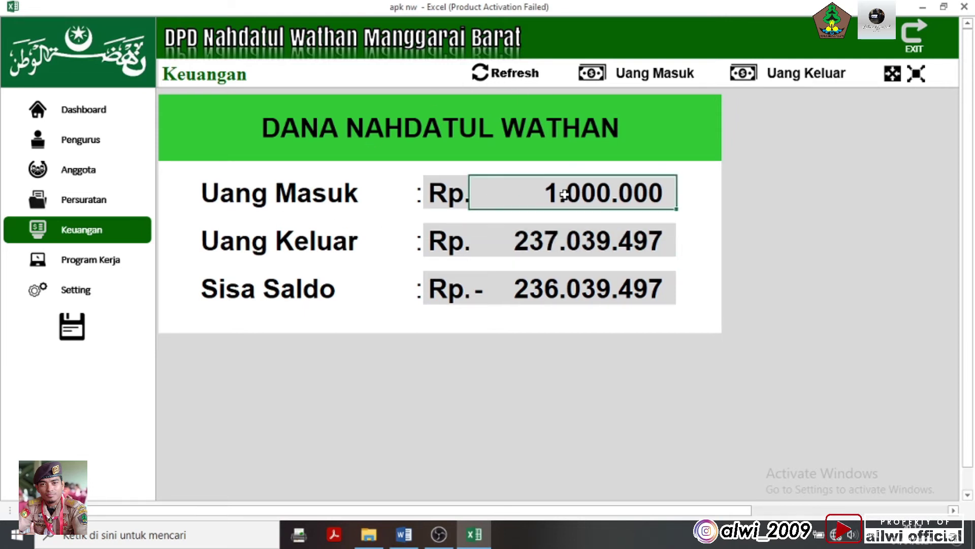
{"action": "key", "text": "BackSpace"}
{"action": "type", "text": "1000"}
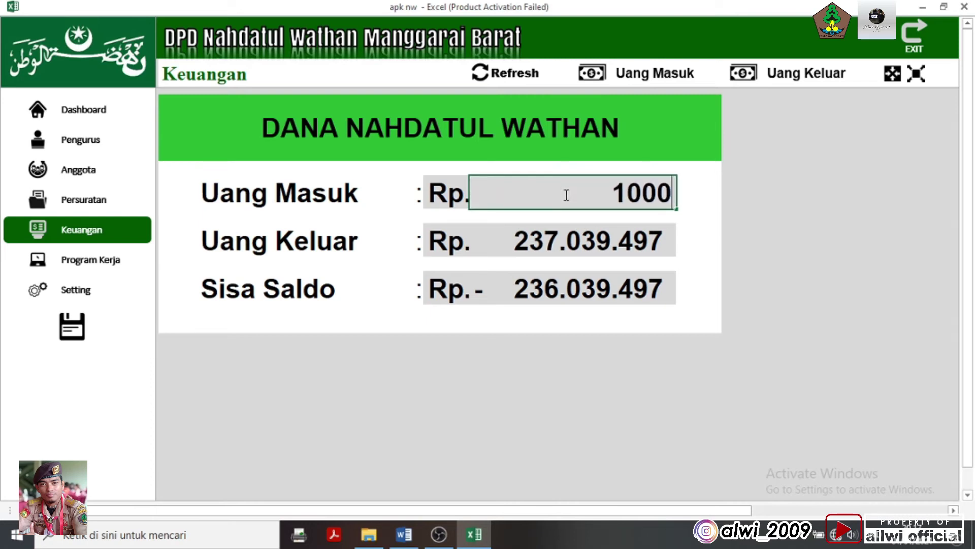
{"action": "key", "text": "Return"}
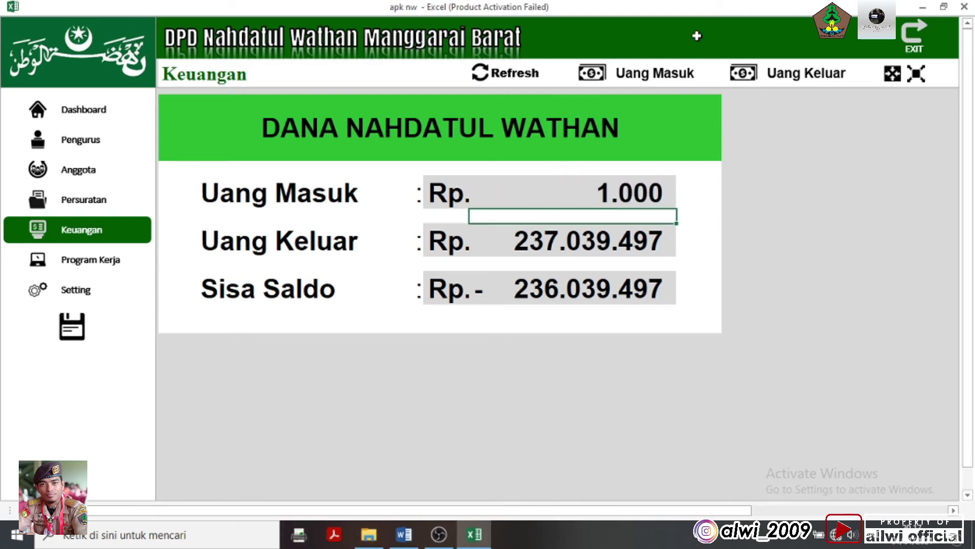
Refresh the totals to restore Uang Masuk 1.000.000 and open the incoming-money records
{"action": "left_click", "coordinate": [508, 81]}
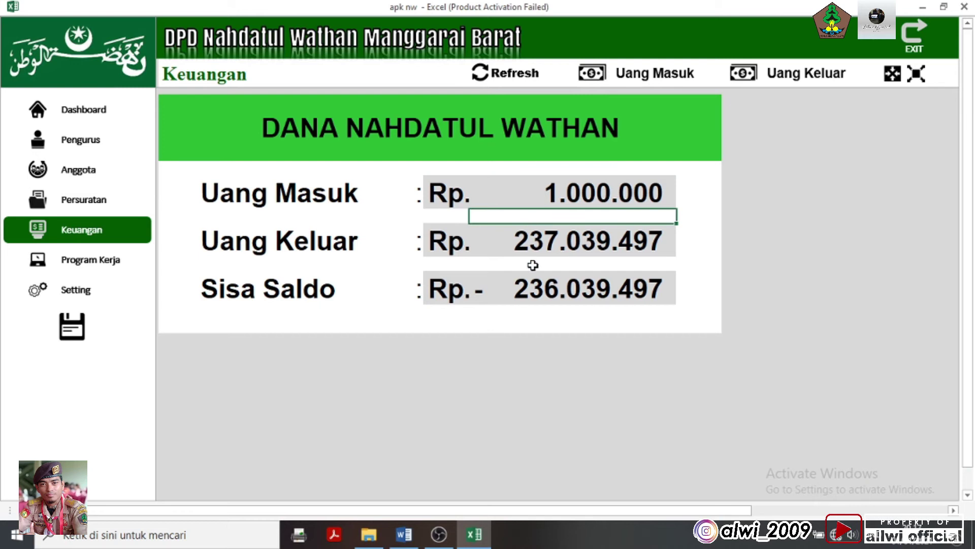
{"action": "left_click", "coordinate": [569, 238]}
{"action": "left_click", "coordinate": [601, 168]}
{"action": "left_click", "coordinate": [597, 246]}
{"action": "left_click", "coordinate": [672, 81]}
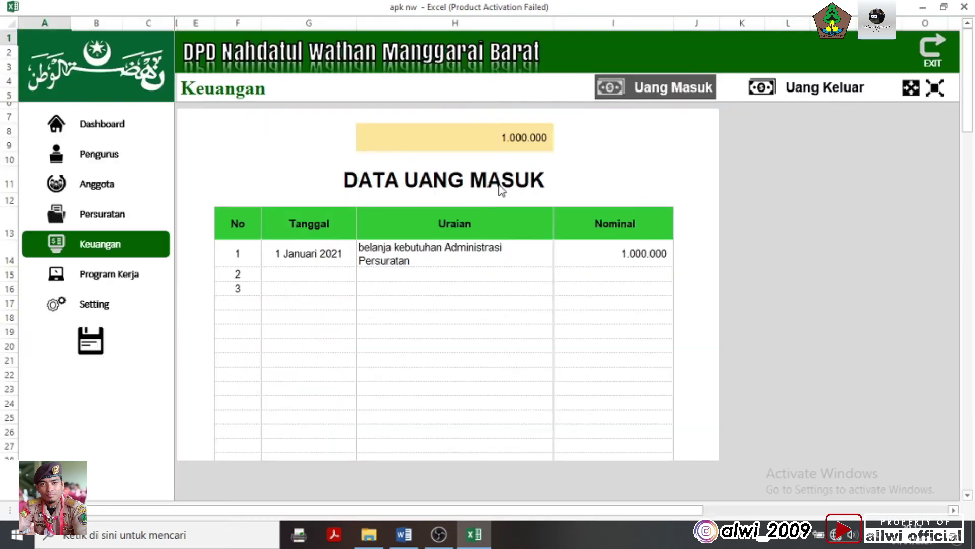
Scroll to verify the 1.000.000 Jumlah Keseluruhan total, then open the INPUT form
{"action": "left_click", "coordinate": [494, 140]}
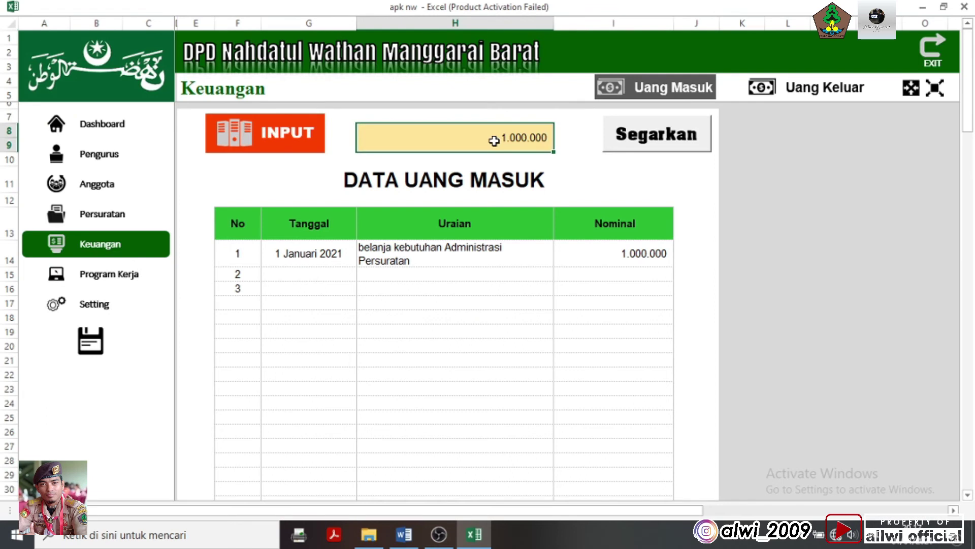
{"action": "scroll", "coordinate": [503, 244], "scroll_direction": "down", "scroll_amount": 14}
{"action": "scroll", "coordinate": [535, 288], "scroll_direction": "down", "scroll_amount": 18}
{"action": "left_click", "coordinate": [615, 246]}
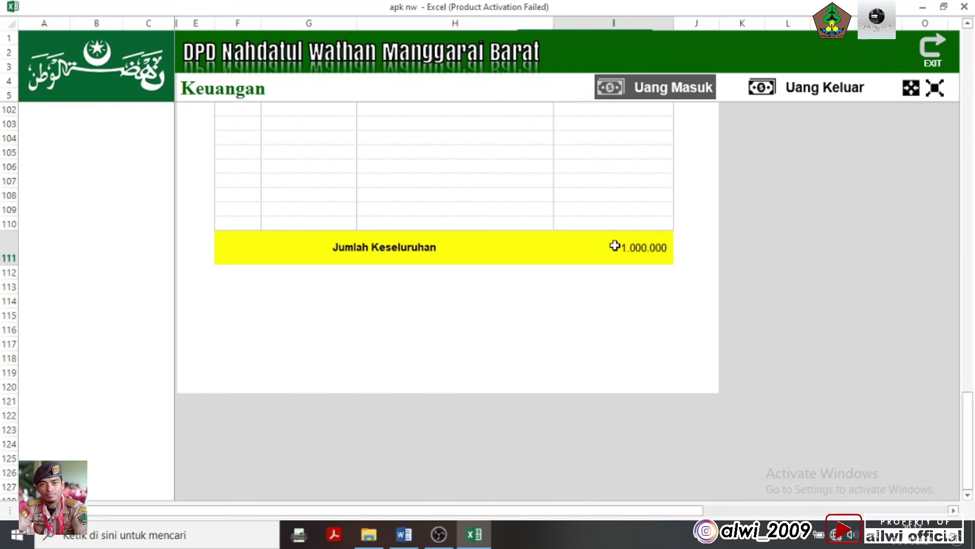
{"action": "left_click_drag", "start_coordinate": [960, 424], "coordinate": [952, 49]}
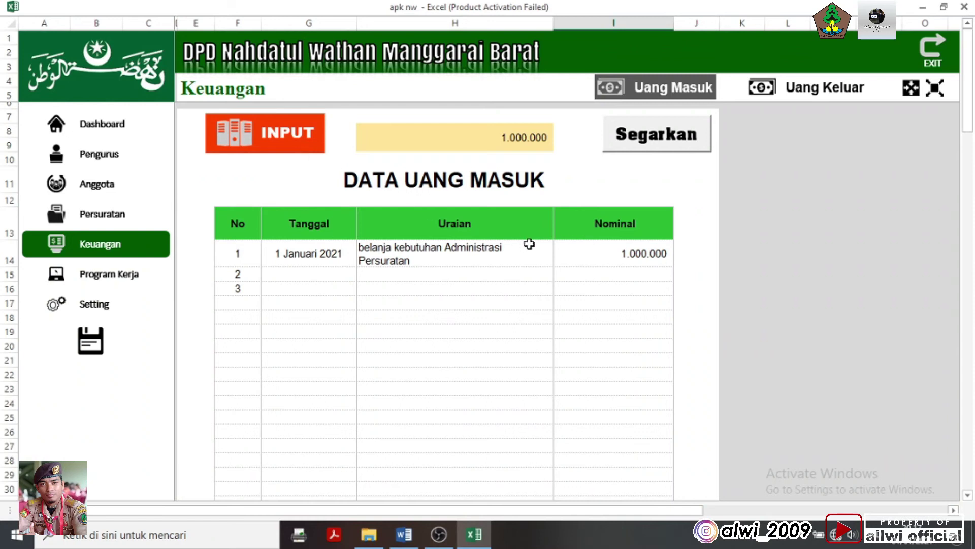
{"action": "left_click", "coordinate": [277, 151]}
Redo the entry and save an incoming payment dated 1 januari 2020, described 'uang Kas Anggo'
{"action": "type", "text": "1"}
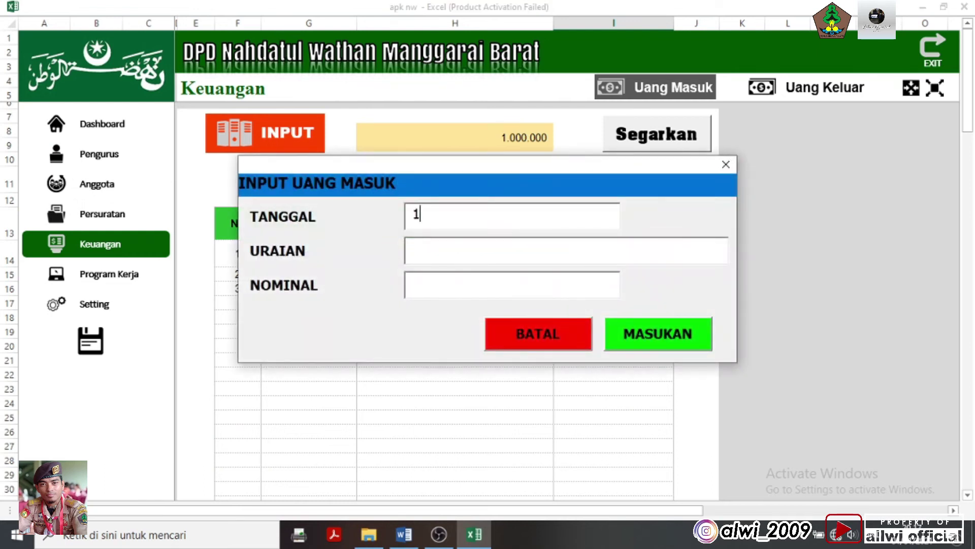
{"action": "type", "text": " Ja"}
{"action": "left_click", "coordinate": [537, 332]}
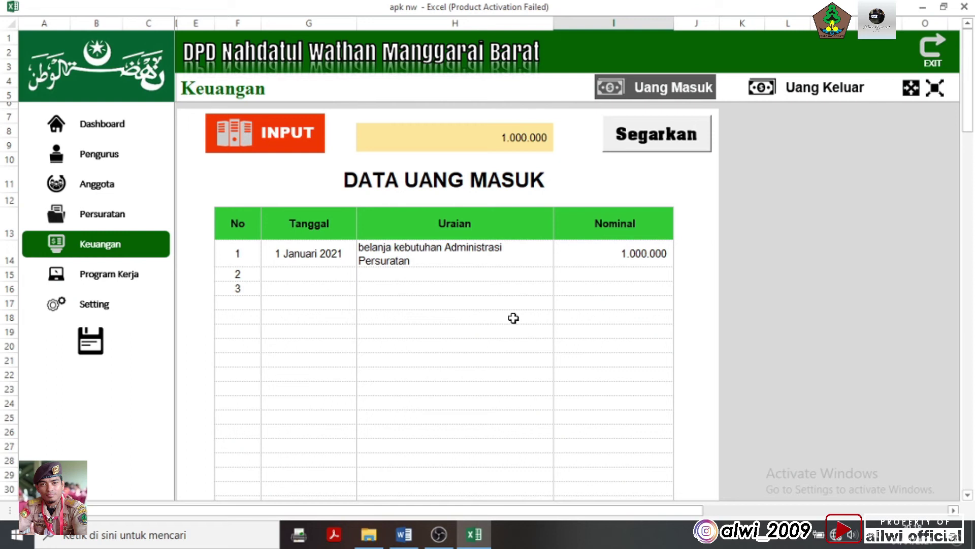
{"action": "left_click", "coordinate": [298, 151]}
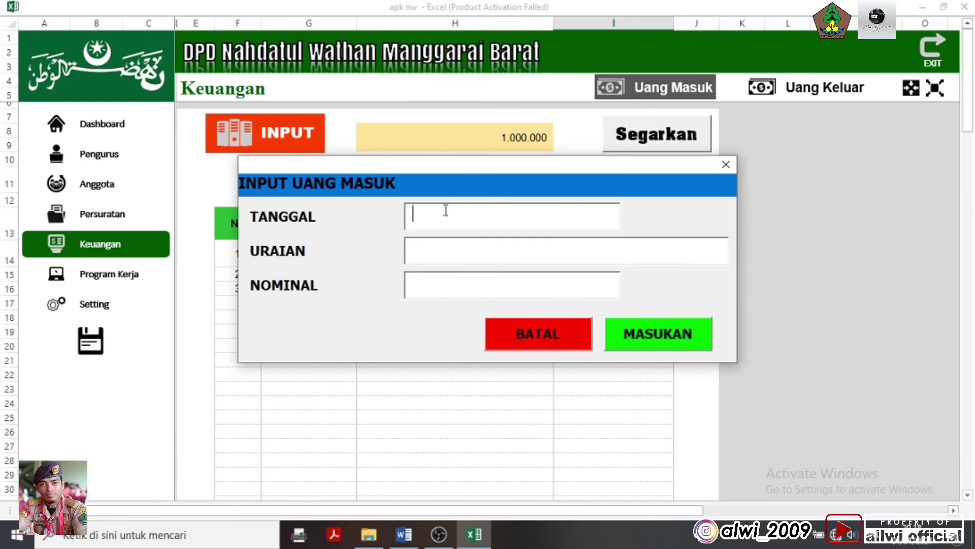
{"action": "type", "text": "1"}
{"action": "type", "text": " januar"}
{"action": "type", "text": "i 2020"}
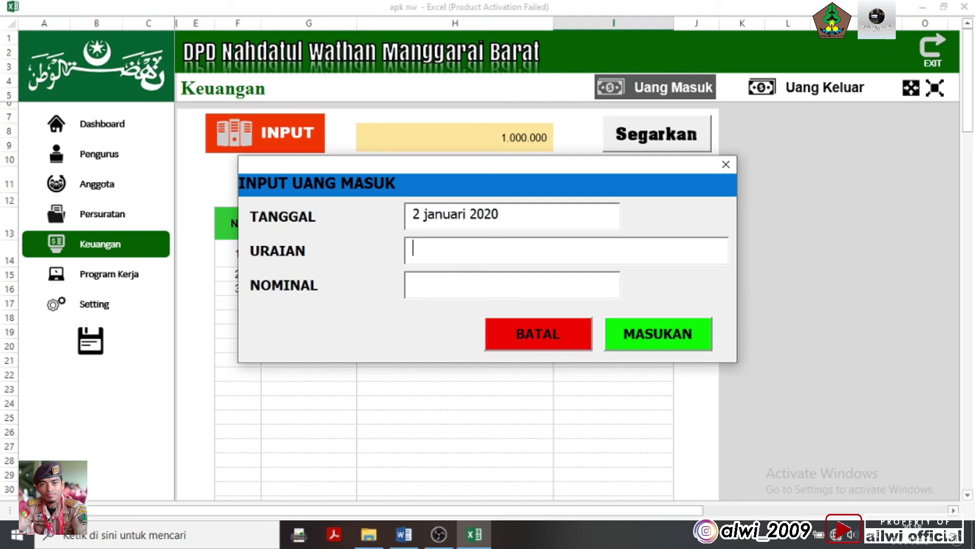
{"action": "type", "text": "uang Kas Anggota"}
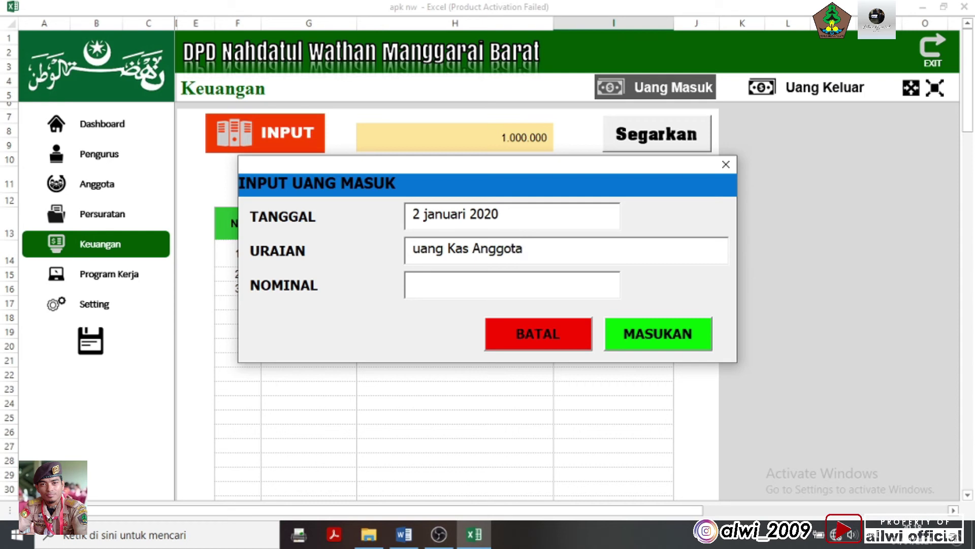
{"action": "type", "text": "1000000000"}
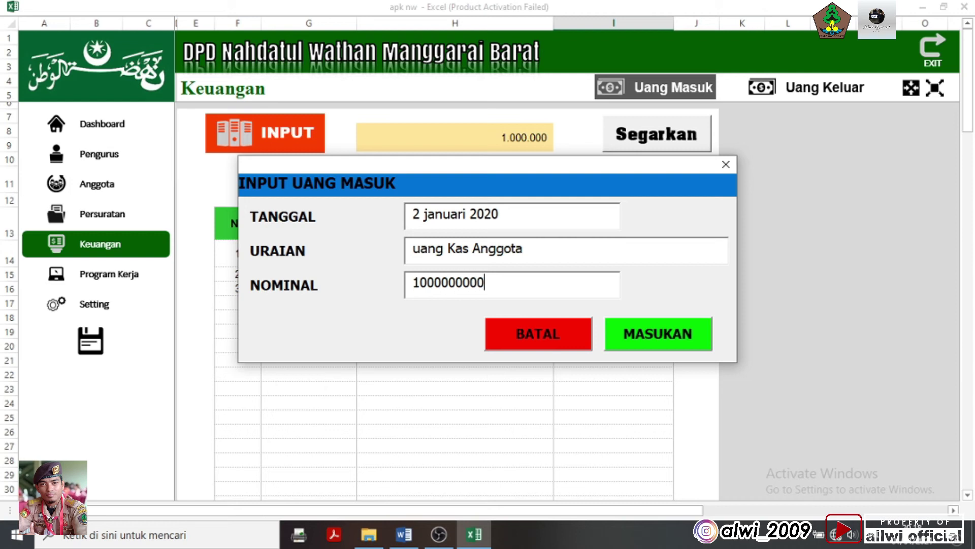
{"action": "key", "text": "Tab"}
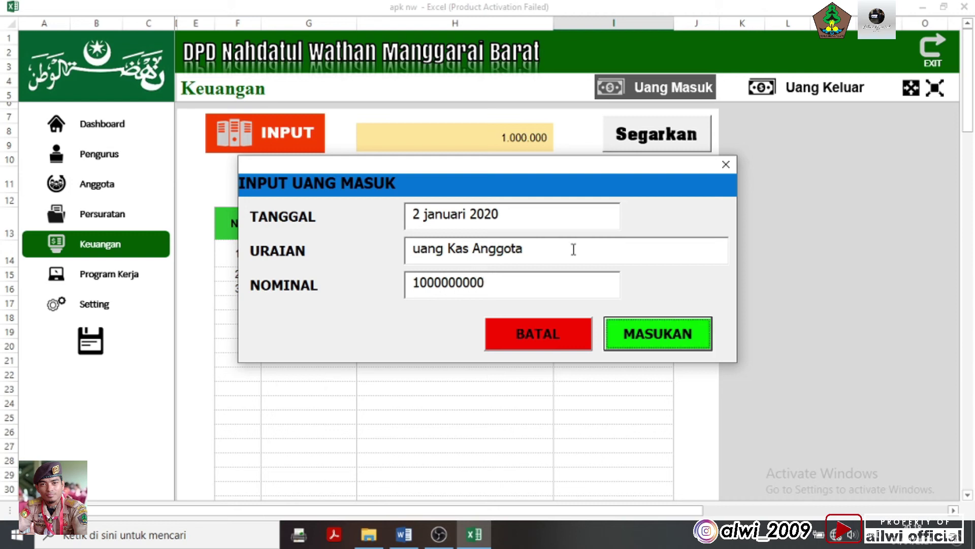
{"action": "left_click", "coordinate": [634, 336]}
{"action": "left_click", "coordinate": [538, 314]}
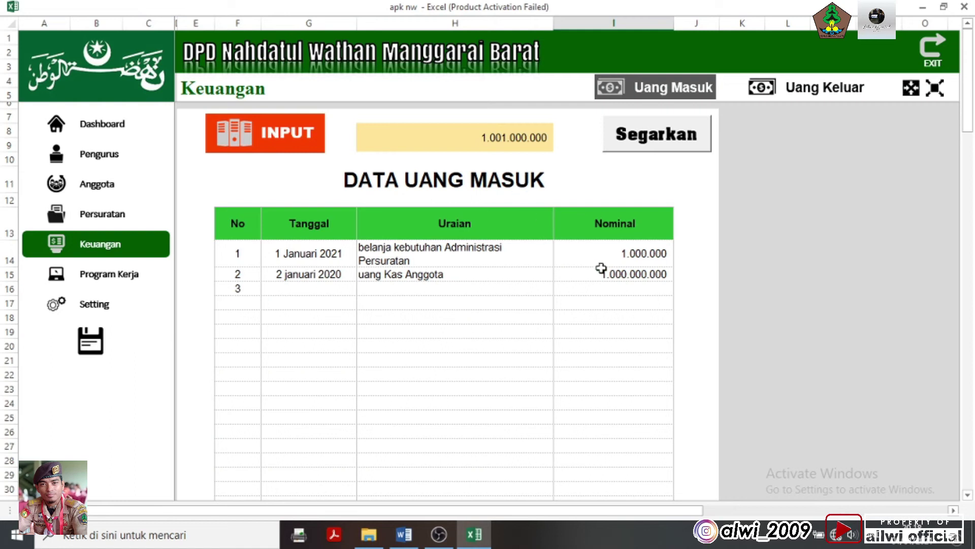
Add a third incoming entry, awuieqd, with nominal 200000000 and save it
{"action": "left_click", "coordinate": [524, 146]}
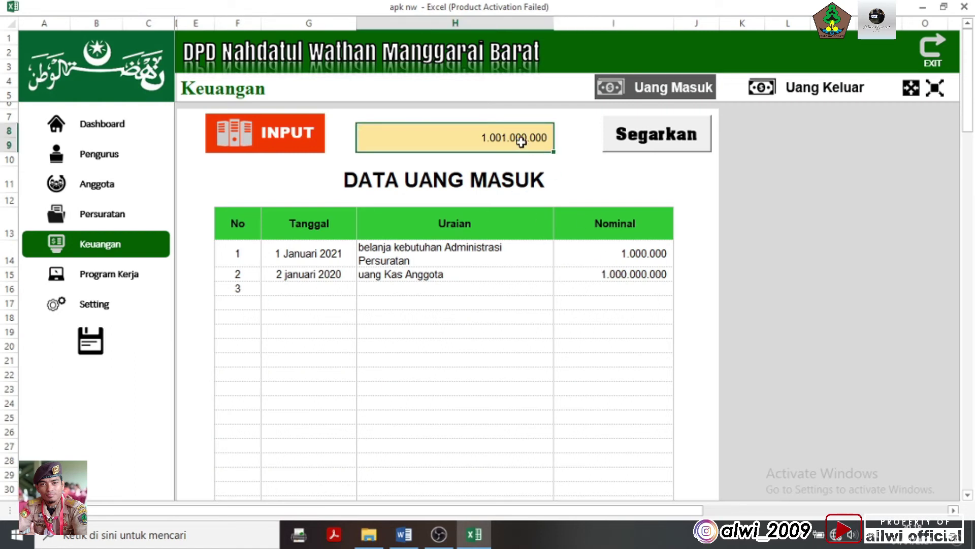
{"action": "left_click", "coordinate": [308, 150]}
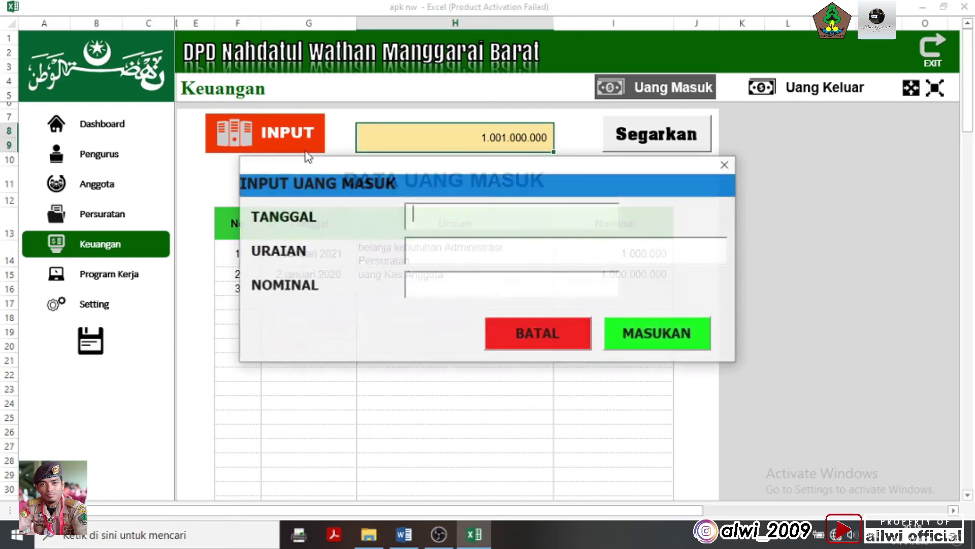
{"action": "type", "text": "1236948"}
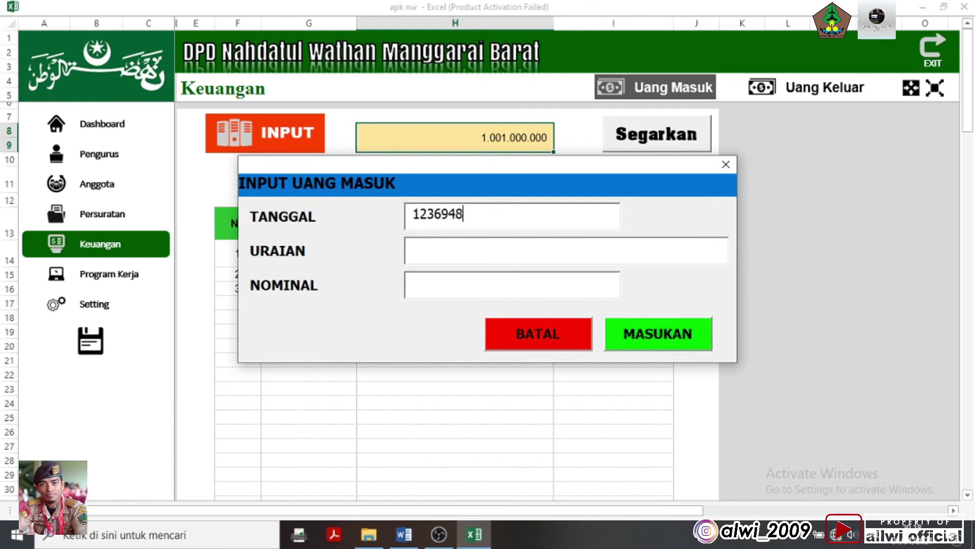
{"action": "type", "text": "awuieqd"}
{"action": "key", "text": "Tab"}
{"action": "type", "text": "200000000"}
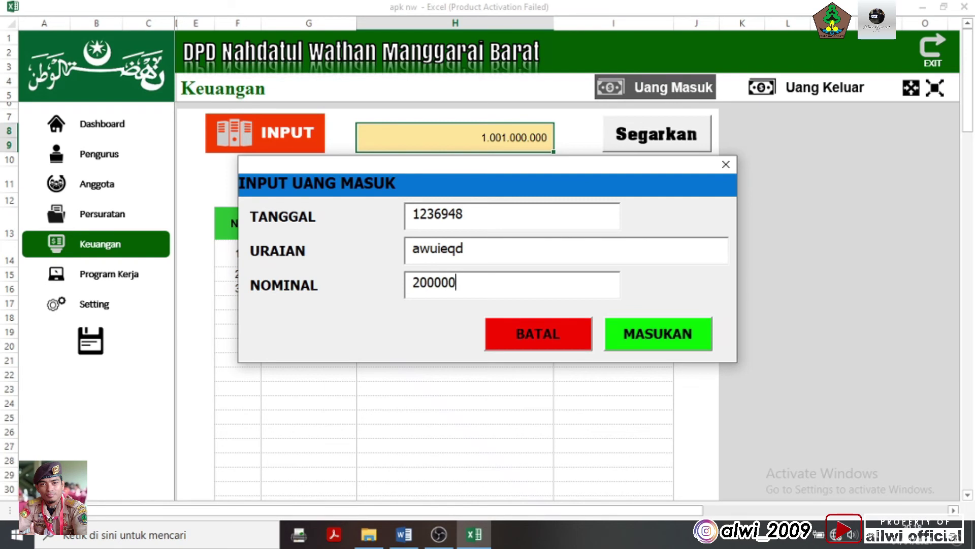
{"action": "key", "text": "Tab"}
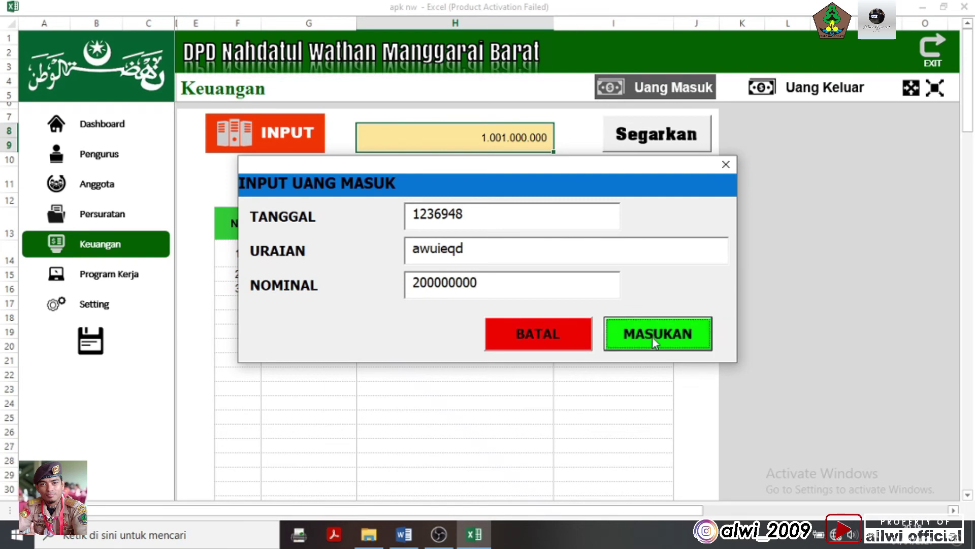
{"action": "left_click", "coordinate": [652, 337]}
{"action": "left_click", "coordinate": [538, 314]}
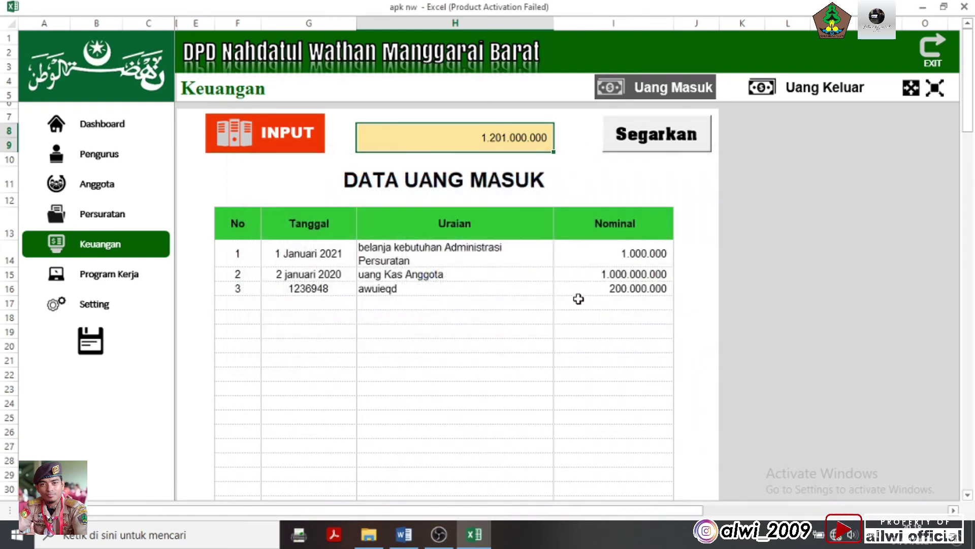
Verify the Nominal entries and the 1.201.000.000 income total, then show Uang Keluar records
{"action": "left_click", "coordinate": [578, 299]}
{"action": "left_click", "coordinate": [620, 289]}
{"action": "left_click", "coordinate": [627, 274]}
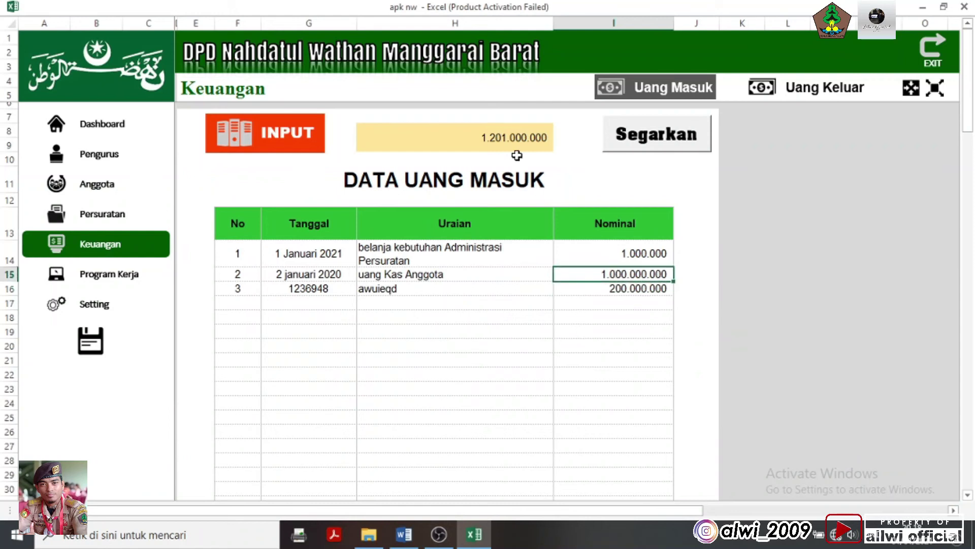
{"action": "left_click", "coordinate": [516, 147]}
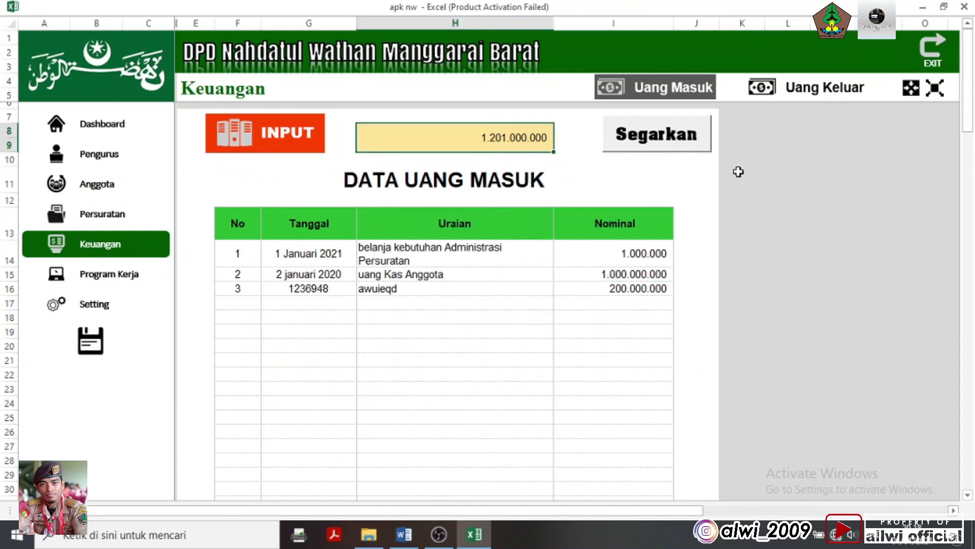
{"action": "left_click", "coordinate": [823, 87]}
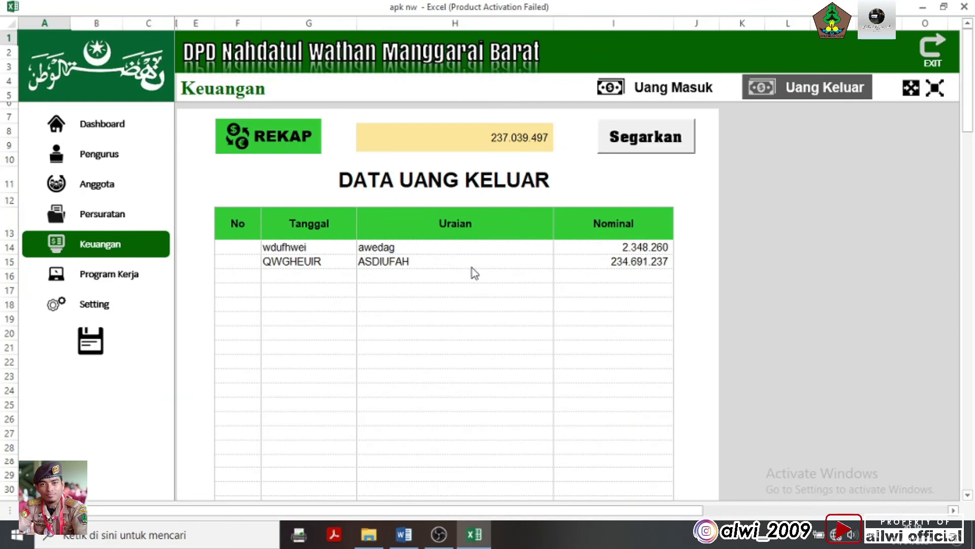
Delete the old outgoing-money rows G14:I16 from the Uang Keluar table
{"action": "left_click_drag", "start_coordinate": [296, 253], "coordinate": [670, 274]}
{"action": "key", "text": "Delete"}
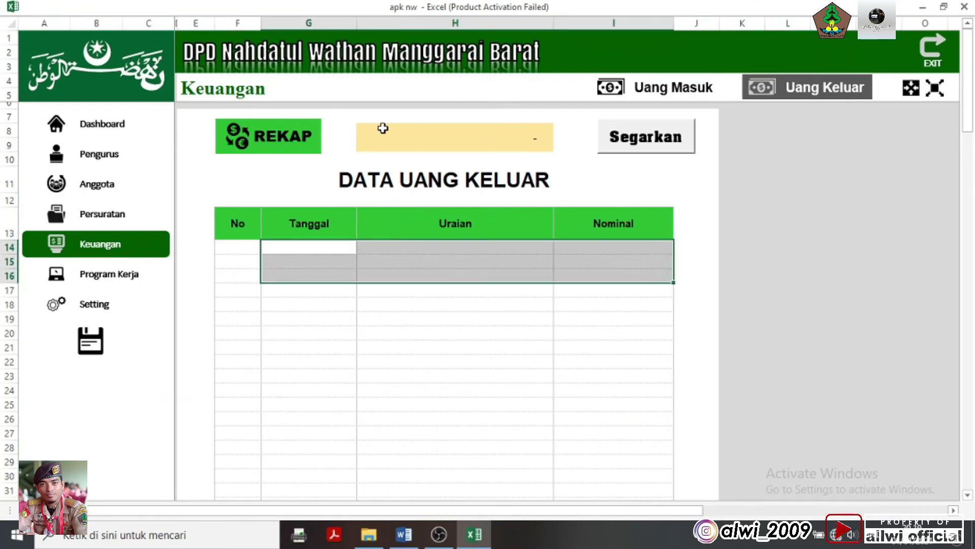
{"action": "left_click", "coordinate": [262, 146]}
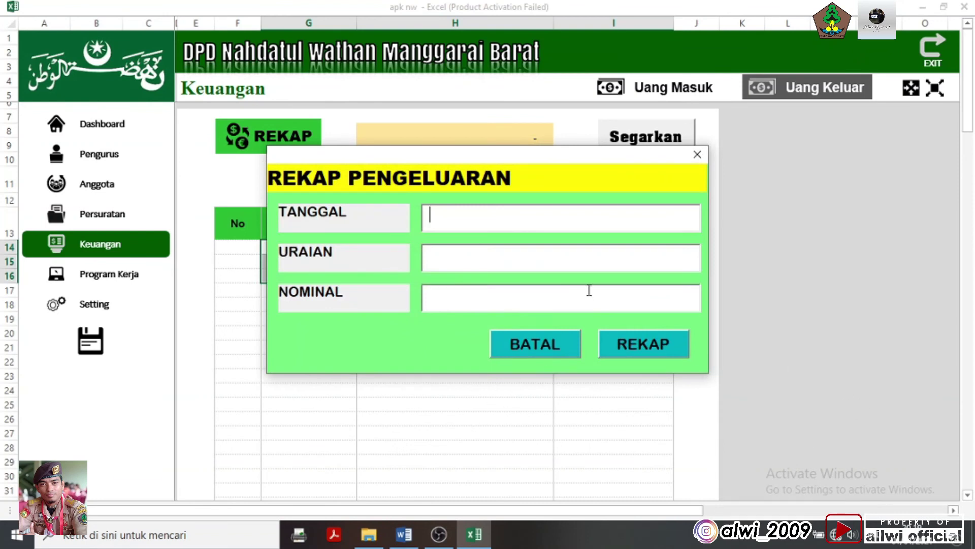
{"action": "left_click", "coordinate": [562, 344]}
{"action": "left_click", "coordinate": [521, 376]}
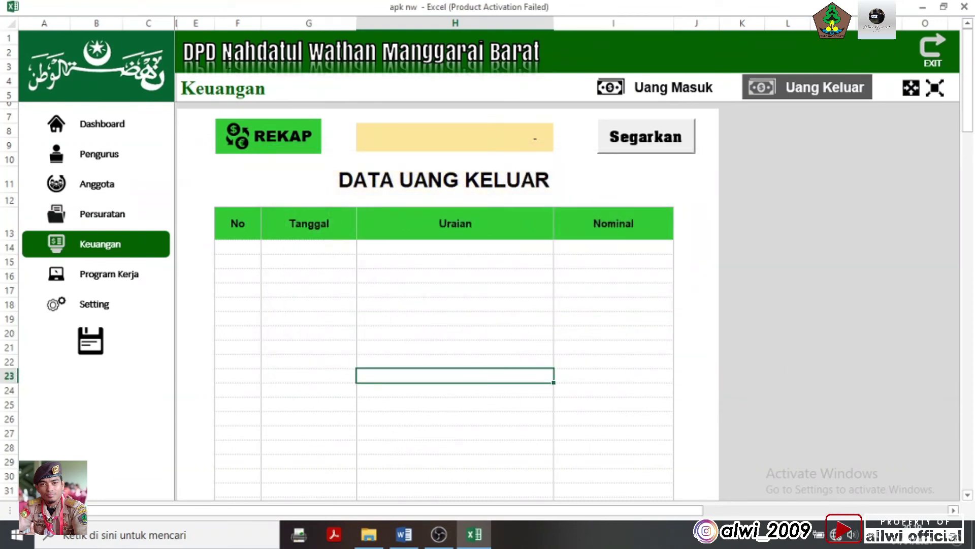
Record outgoing spending dated 1 Januari 2021, belanja kebutuhan perlengkapan, for 10000000
{"action": "left_click", "coordinate": [286, 149]}
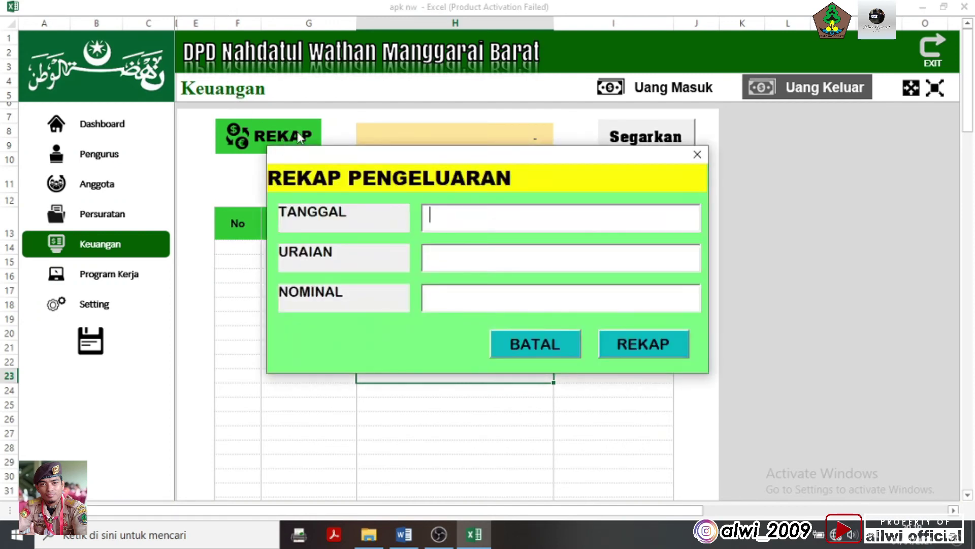
{"action": "type", "text": "1 Januari 202"}
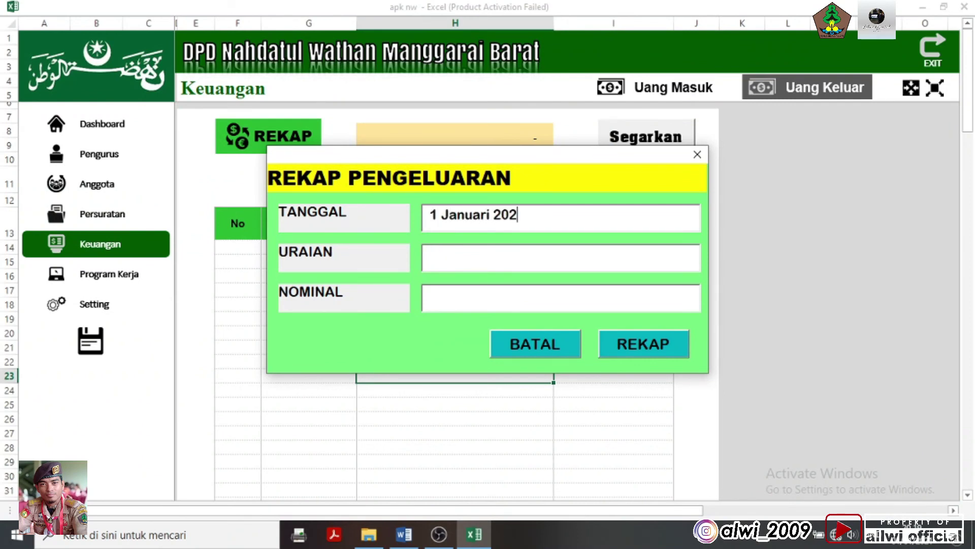
{"action": "type", "text": "belanja keb"}
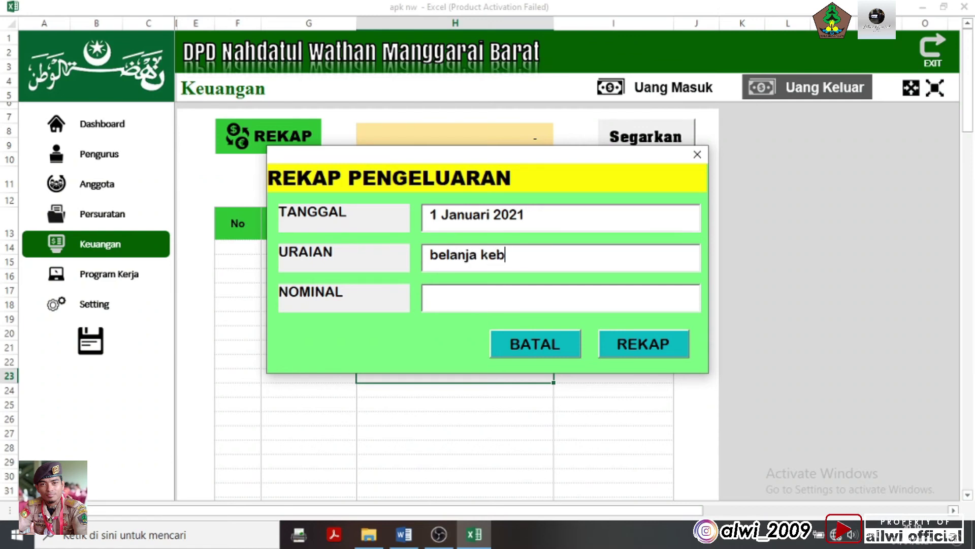
{"action": "type", "text": "utuhan perlengkaopan"}
{"action": "key", "text": "BackSpace"}
{"action": "key", "text": "BackSpace"}
{"action": "key", "text": "BackSpace"}
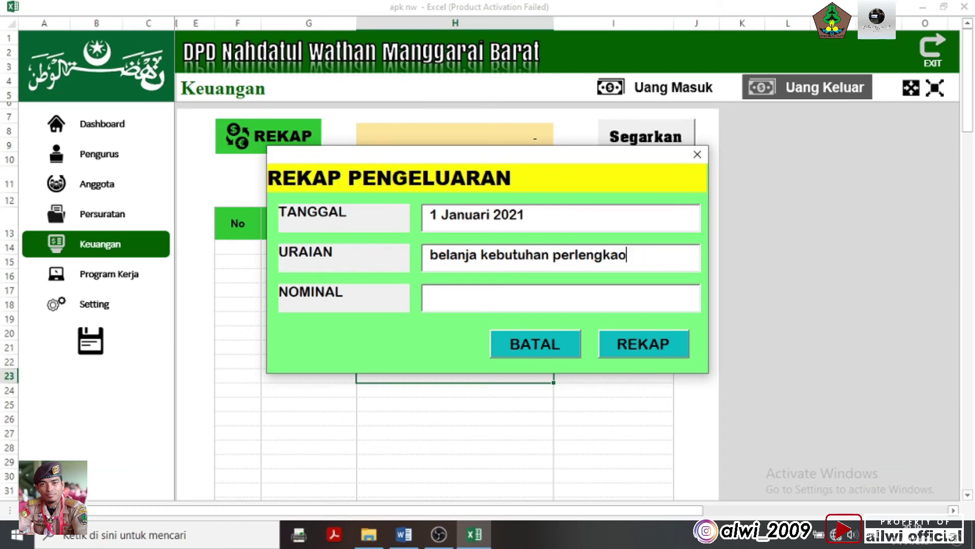
{"action": "type", "text": "pan"}
{"action": "type", "text": "100"}
{"action": "type", "text": "00000"}
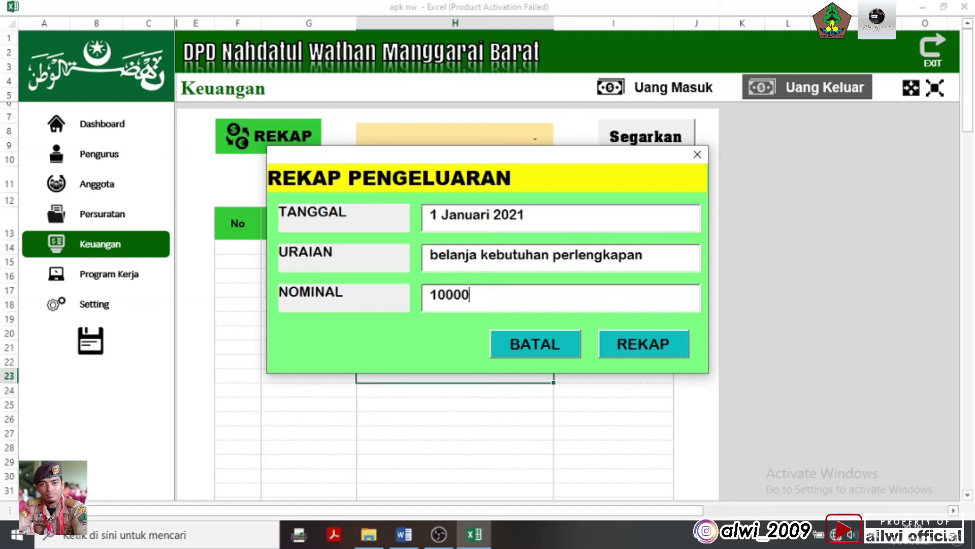
{"action": "left_click", "coordinate": [642, 348]}
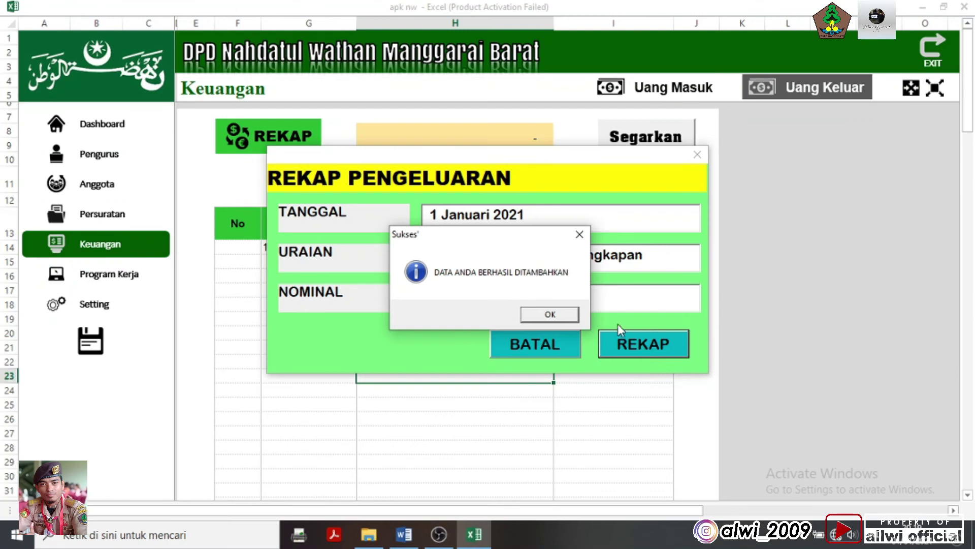
{"action": "left_click", "coordinate": [550, 315]}
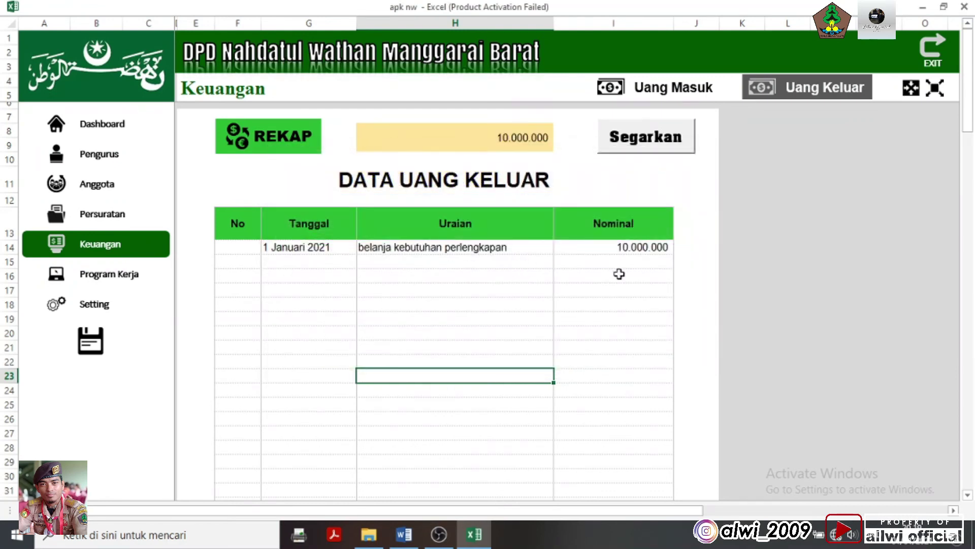
Check the new 10.000.000 Nominal entry, then go to the Keuangan summary
{"action": "left_click", "coordinate": [620, 273]}
{"action": "left_click", "coordinate": [616, 256]}
{"action": "left_click", "coordinate": [618, 246]}
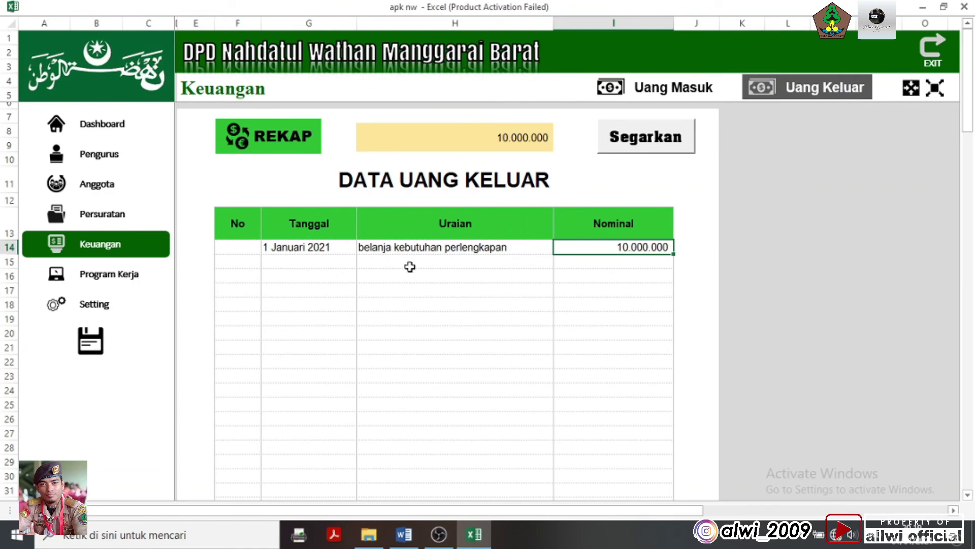
{"action": "left_click", "coordinate": [325, 270]}
{"action": "left_click", "coordinate": [622, 248]}
{"action": "left_click", "coordinate": [98, 251]}
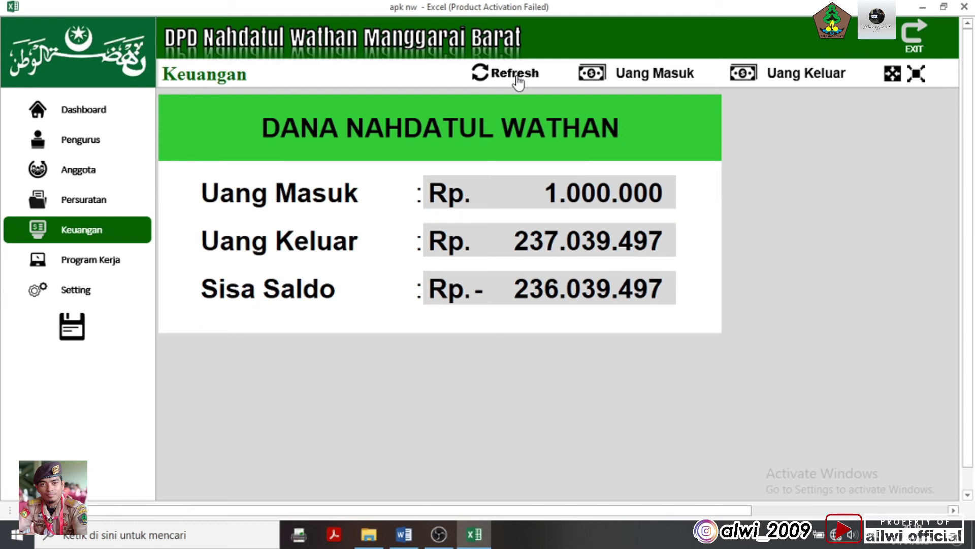
Refresh the summary and inspect the Uang Masuk, Uang Keluar and Sisa Saldo totals
{"action": "left_click", "coordinate": [518, 81]}
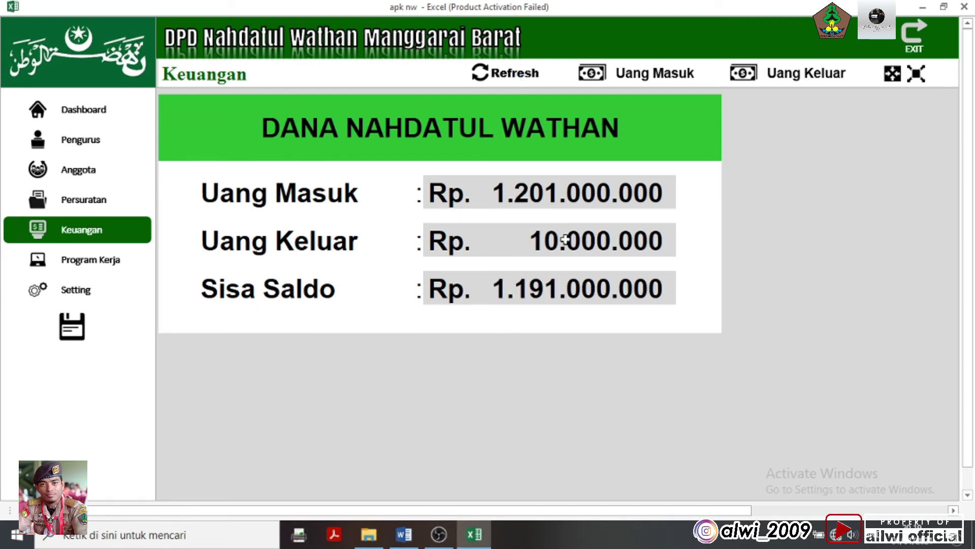
{"action": "left_click", "coordinate": [566, 199]}
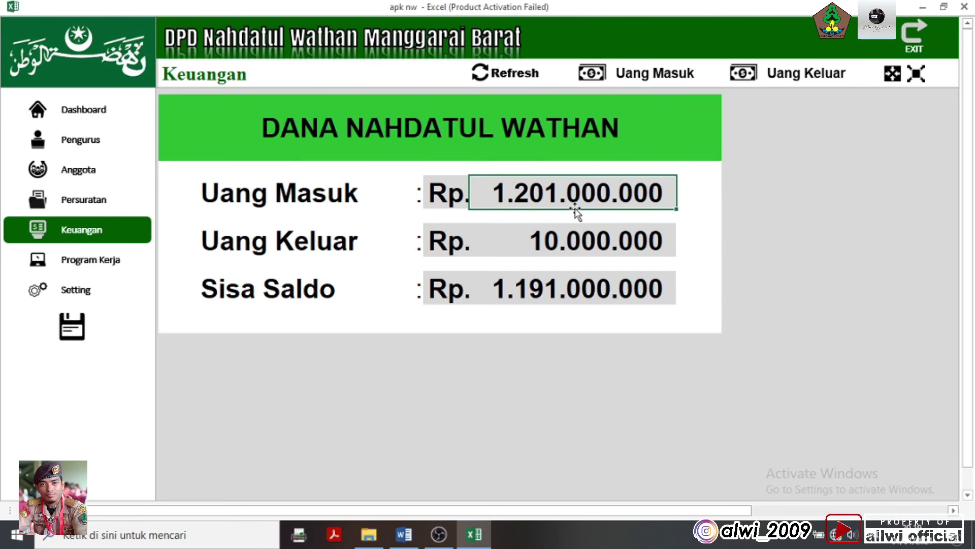
{"action": "left_click", "coordinate": [593, 234]}
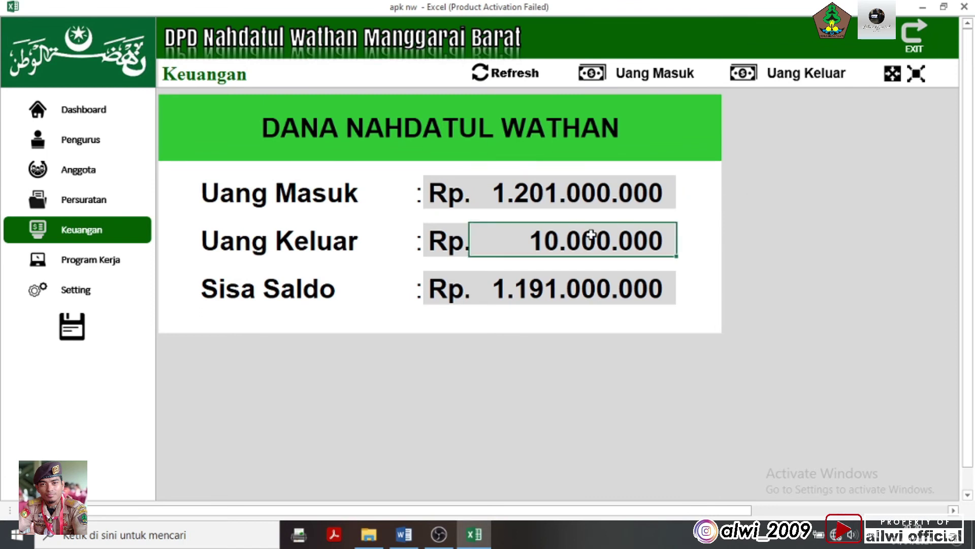
{"action": "left_click", "coordinate": [563, 300]}
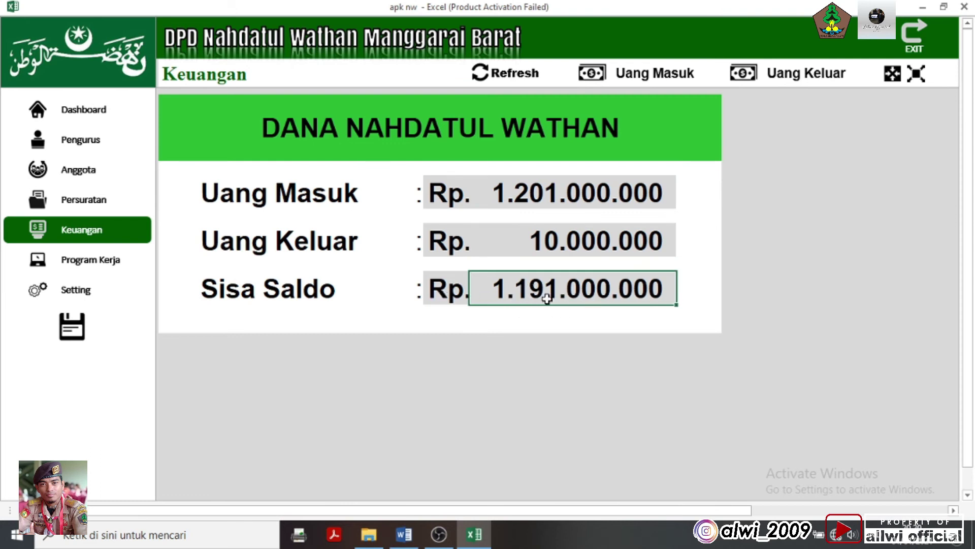
{"action": "key", "text": "Up"}
{"action": "key", "text": "Up"}
{"action": "key", "text": "Down"}
{"action": "key", "text": "Down"}
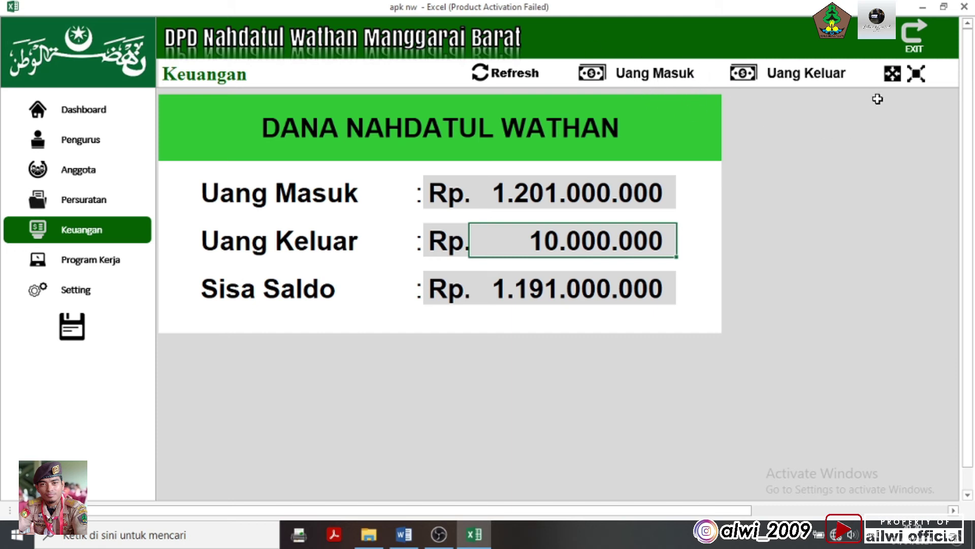
{"action": "left_click", "coordinate": [837, 289]}
{"action": "left_click", "coordinate": [544, 198]}
{"action": "left_click", "coordinate": [553, 239]}
{"action": "left_click", "coordinate": [557, 193]}
{"action": "left_click", "coordinate": [556, 238]}
{"action": "left_click", "coordinate": [560, 192]}
{"action": "left_click", "coordinate": [553, 241]}
{"action": "left_click", "coordinate": [586, 196]}
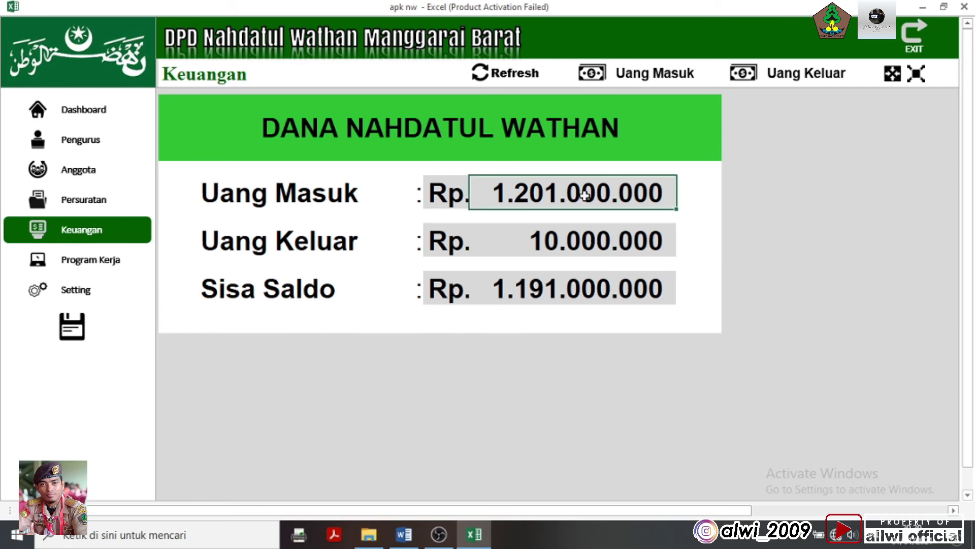
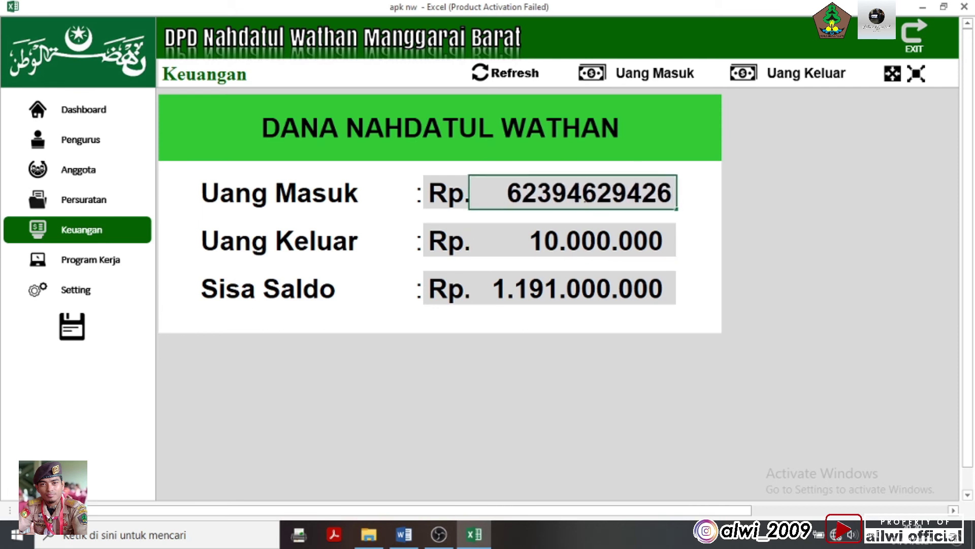
{"action": "key", "text": "Return"}
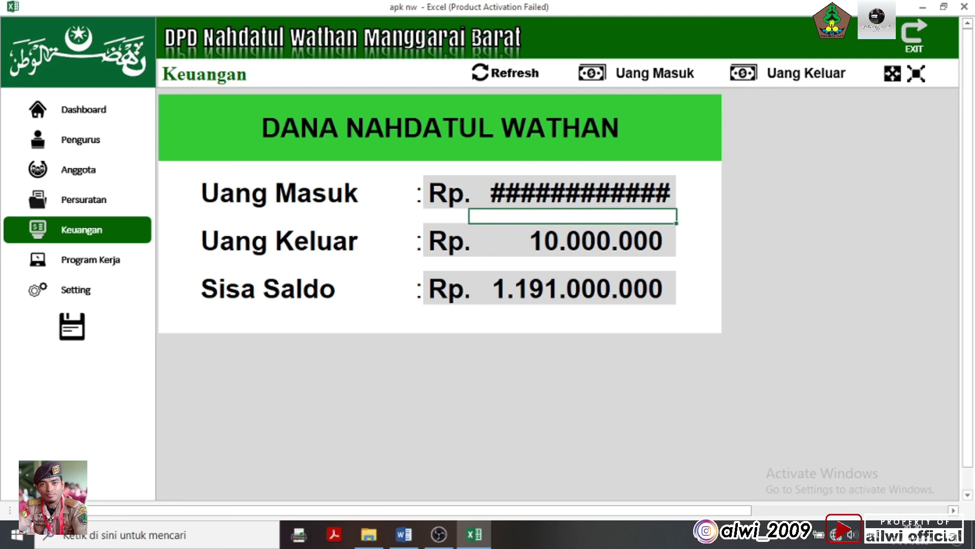
{"action": "left_click", "coordinate": [506, 81]}
{"action": "left_click", "coordinate": [572, 244]}
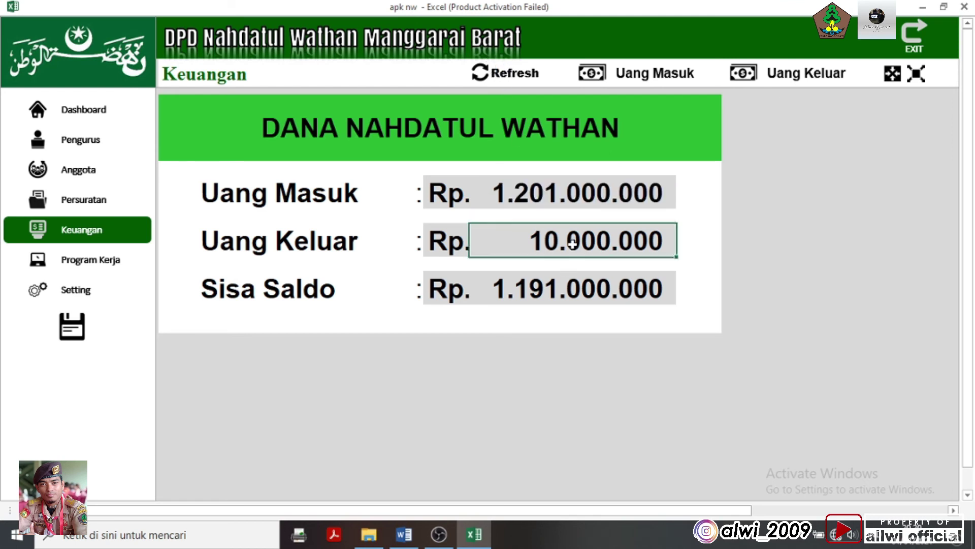
{"action": "type", "text": "12"}
{"action": "key", "text": "BackSpace"}
{"action": "key", "text": "BackSpace"}
{"action": "type", "text": "0"}
{"action": "key", "text": "Return"}
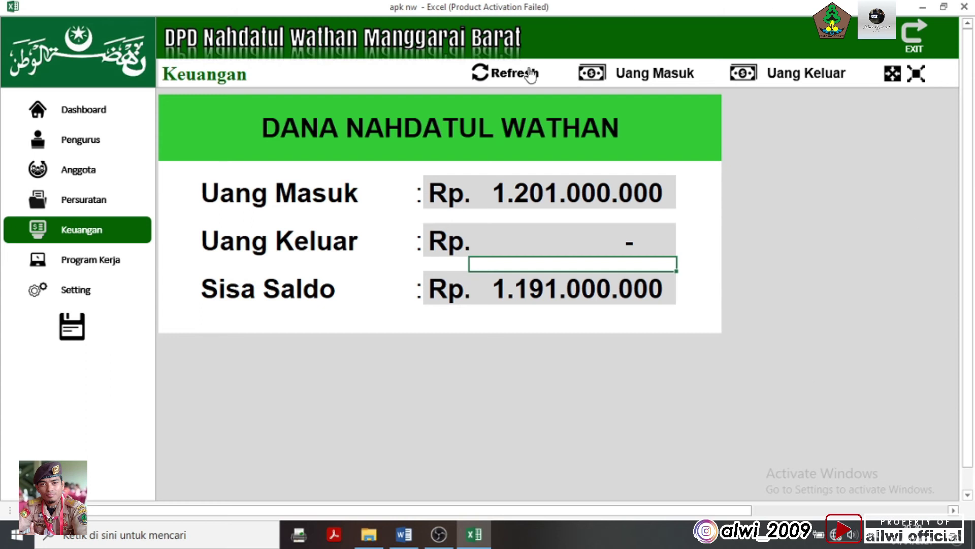
{"action": "left_click", "coordinate": [527, 73]}
Recheck the refreshed summary amounts, then go to the incoming-money data page
{"action": "left_click", "coordinate": [773, 279]}
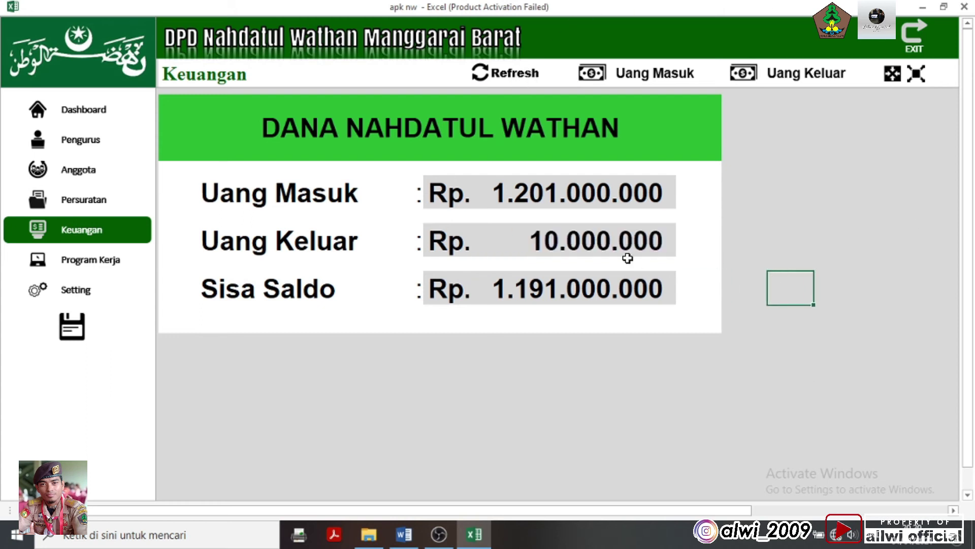
{"action": "left_click", "coordinate": [627, 194]}
{"action": "left_click", "coordinate": [644, 239]}
{"action": "left_click", "coordinate": [648, 288]}
{"action": "left_click", "coordinate": [639, 239]}
{"action": "left_click", "coordinate": [618, 171]}
{"action": "left_click", "coordinate": [630, 195]}
{"action": "left_click", "coordinate": [639, 240]}
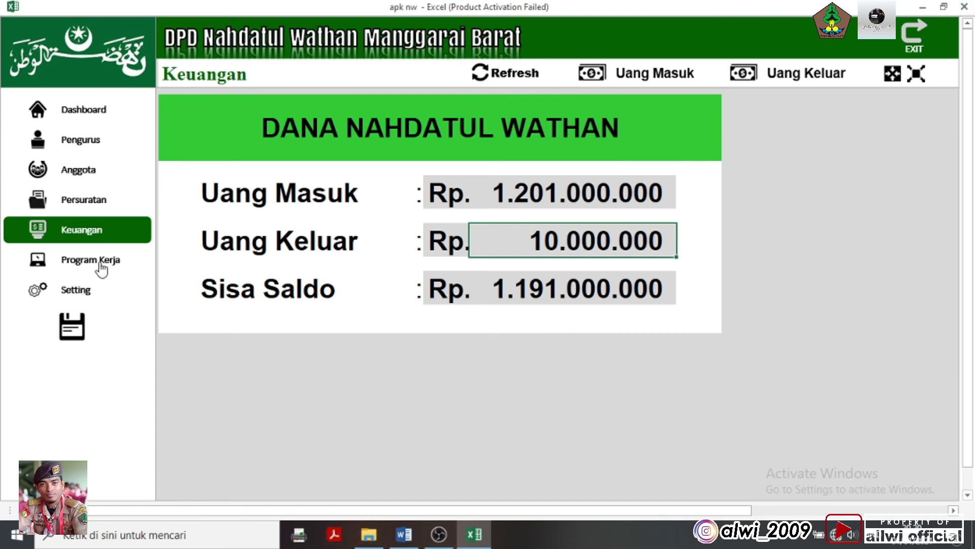
{"action": "left_click", "coordinate": [757, 241]}
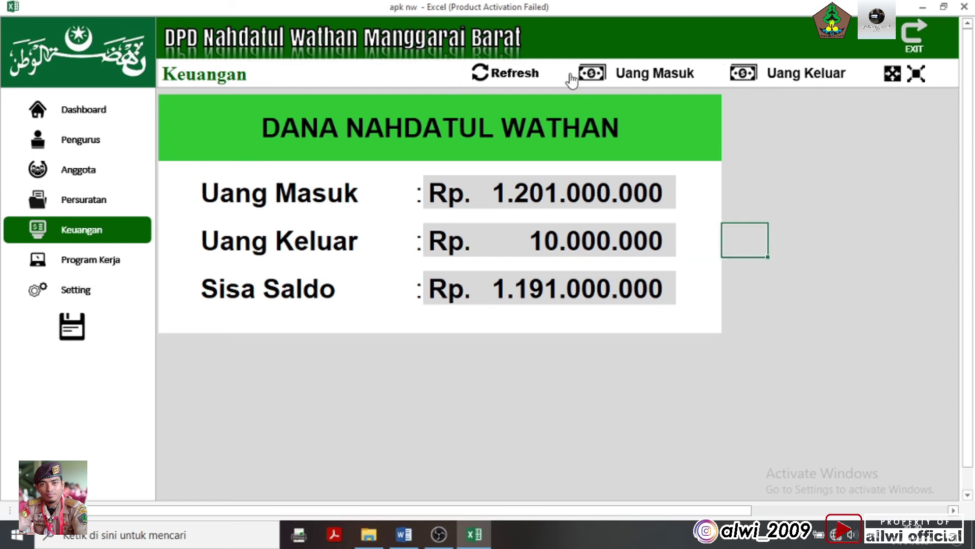
{"action": "left_click", "coordinate": [671, 76]}
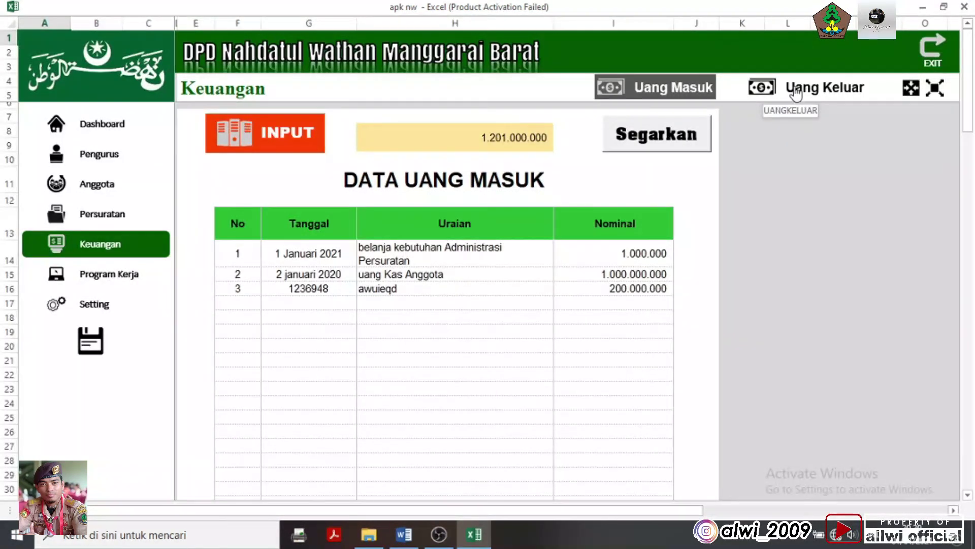
Refresh the data and inspect the grand total formula =SUM(I14:I110) giving 1.201.000.000
{"action": "left_click", "coordinate": [677, 148]}
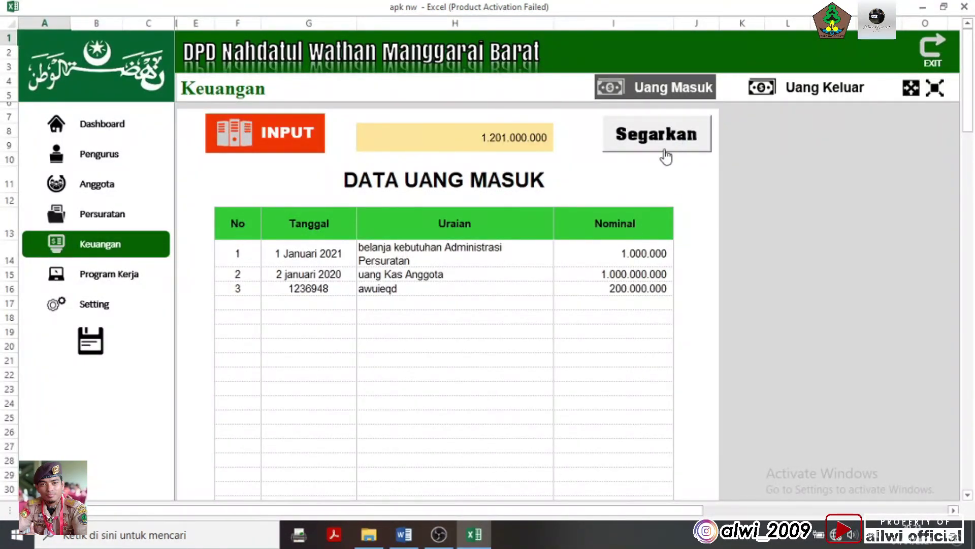
{"action": "left_click", "coordinate": [671, 153]}
{"action": "scroll", "coordinate": [669, 330], "scroll_direction": "down", "scroll_amount": 12}
{"action": "scroll", "coordinate": [655, 308], "scroll_direction": "up", "scroll_amount": 10}
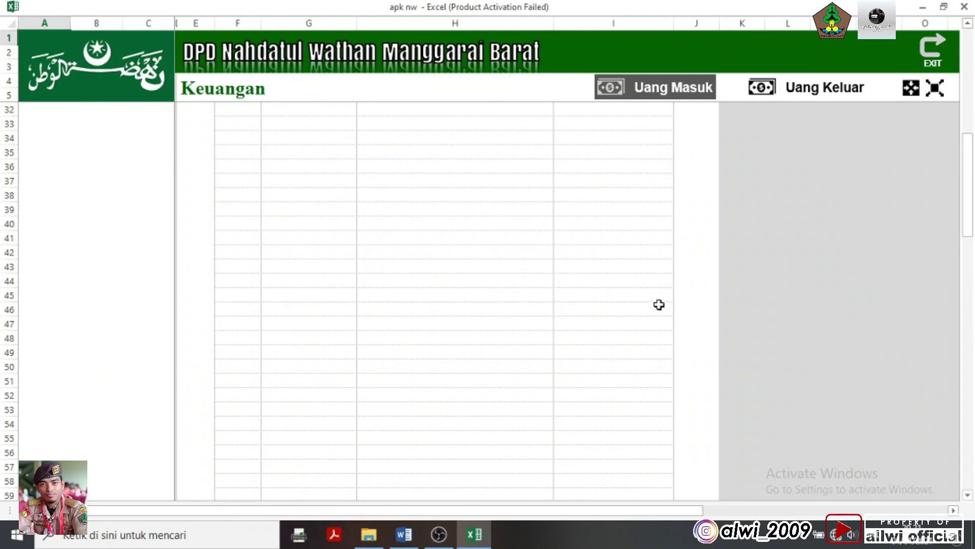
{"action": "scroll", "coordinate": [635, 316], "scroll_direction": "down", "scroll_amount": 20}
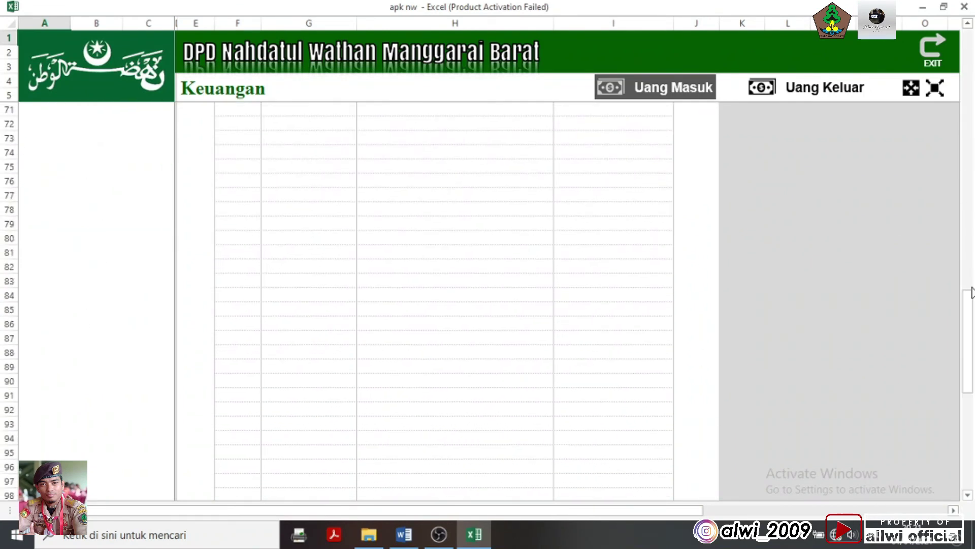
{"action": "left_click_drag", "start_coordinate": [974, 310], "coordinate": [972, 325]}
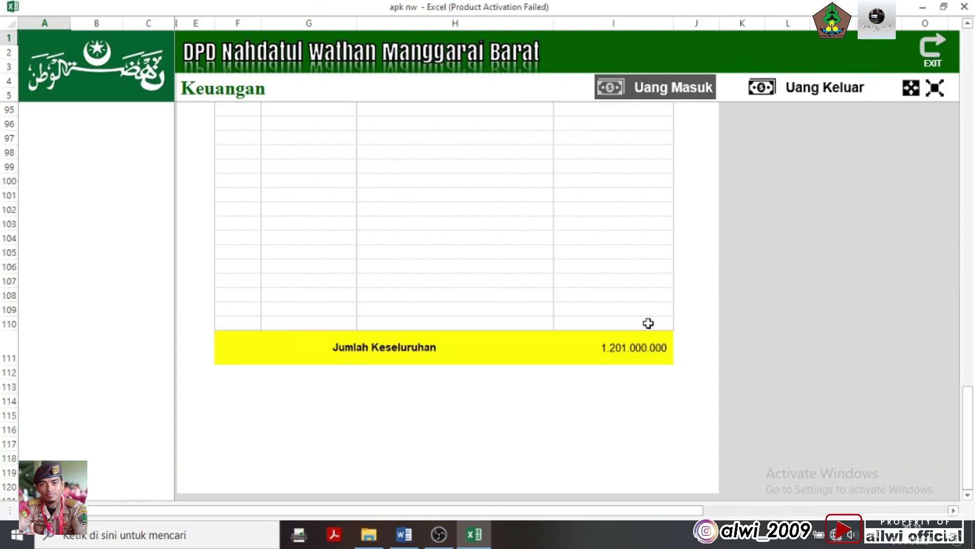
{"action": "left_click", "coordinate": [624, 352]}
{"action": "double_click", "coordinate": [624, 352]}
{"action": "left_click", "coordinate": [816, 326]}
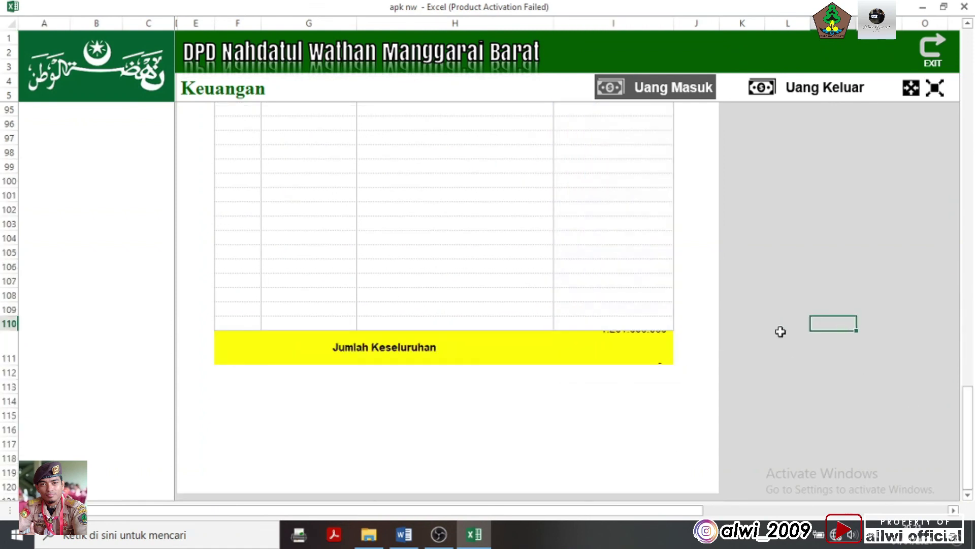
{"action": "scroll", "coordinate": [620, 229], "scroll_direction": "up", "scroll_amount": 19}
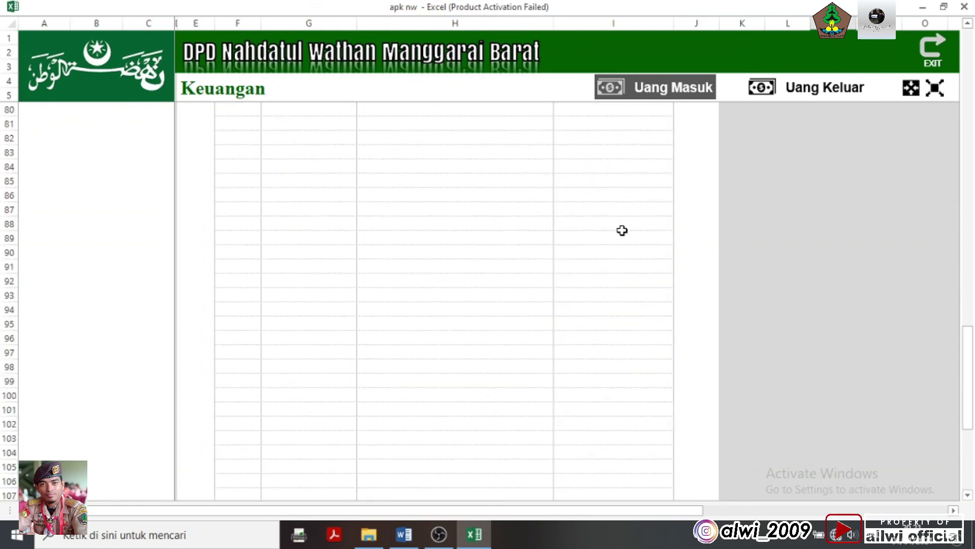
{"action": "scroll", "coordinate": [618, 194], "scroll_direction": "up", "scroll_amount": 10}
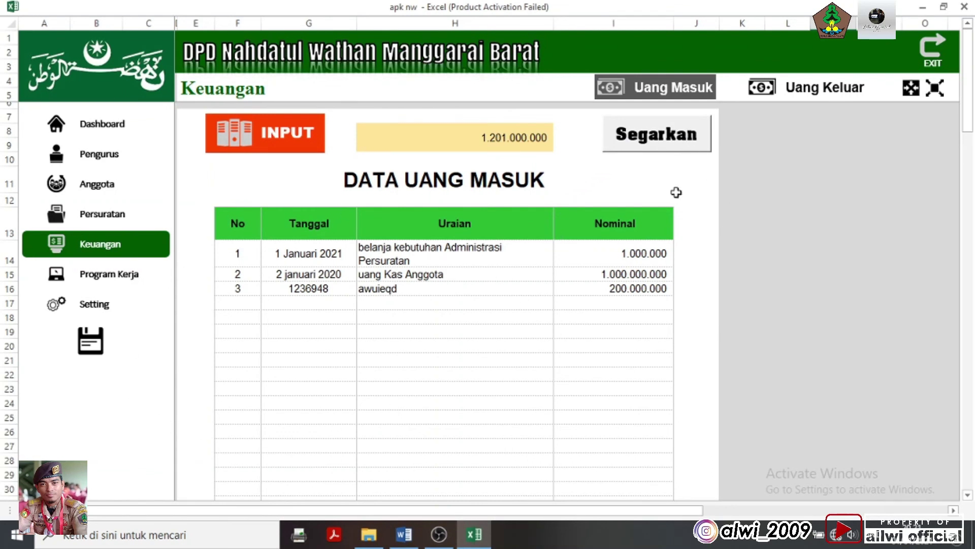
Refresh again, recheck the yellow incoming total, then open and refresh the outgoing-money page
{"action": "left_click", "coordinate": [642, 136]}
{"action": "left_click", "coordinate": [642, 417]}
{"action": "left_click", "coordinate": [570, 330]}
{"action": "left_click", "coordinate": [501, 133]}
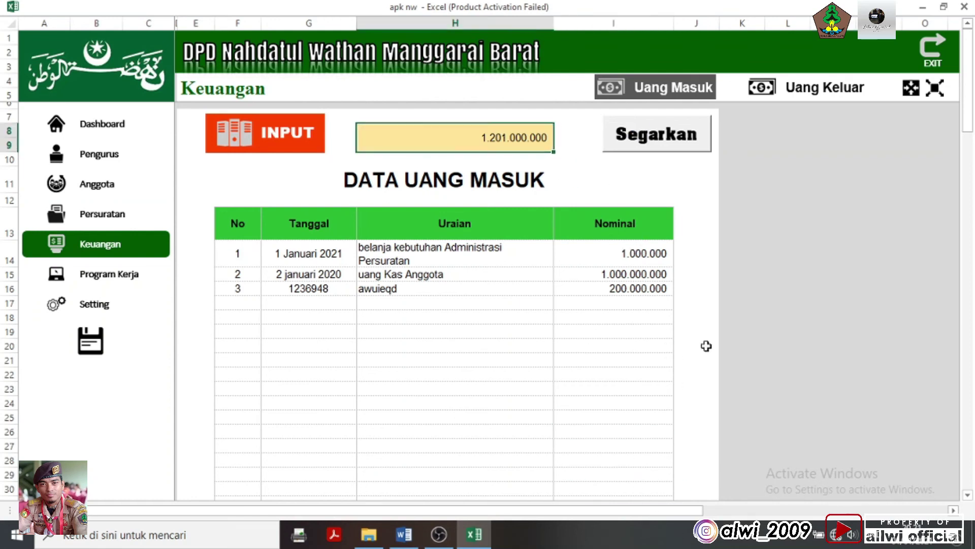
{"action": "left_click", "coordinate": [814, 88]}
{"action": "left_click", "coordinate": [656, 141]}
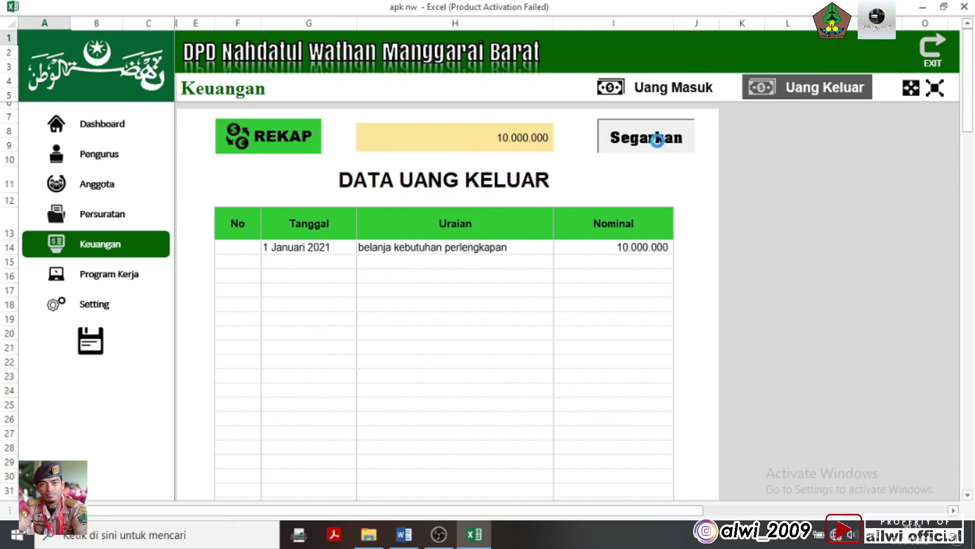
Cancel the new-expense entry form and move to the Program Kerja page's short-term activities
{"action": "left_click", "coordinate": [533, 137]}
{"action": "left_click", "coordinate": [304, 146]}
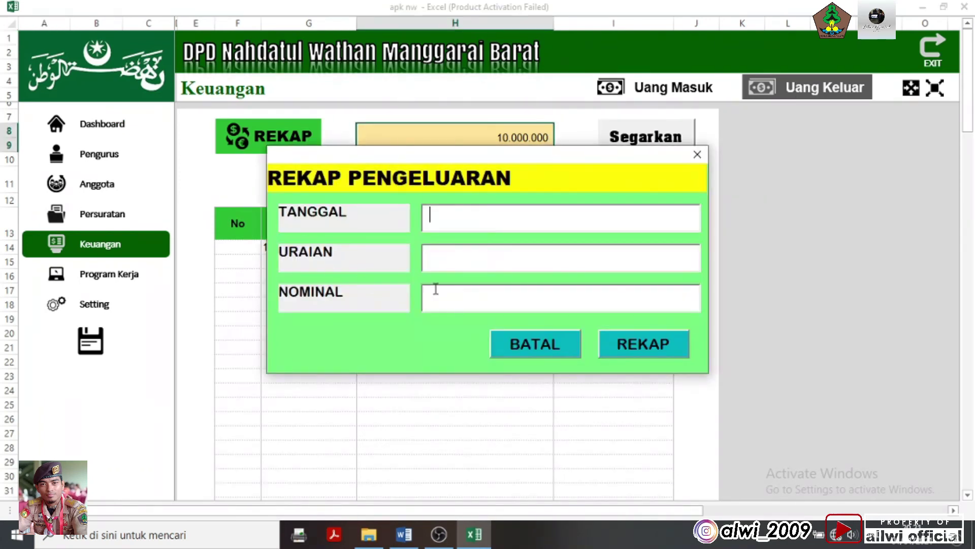
{"action": "left_click", "coordinate": [559, 339]}
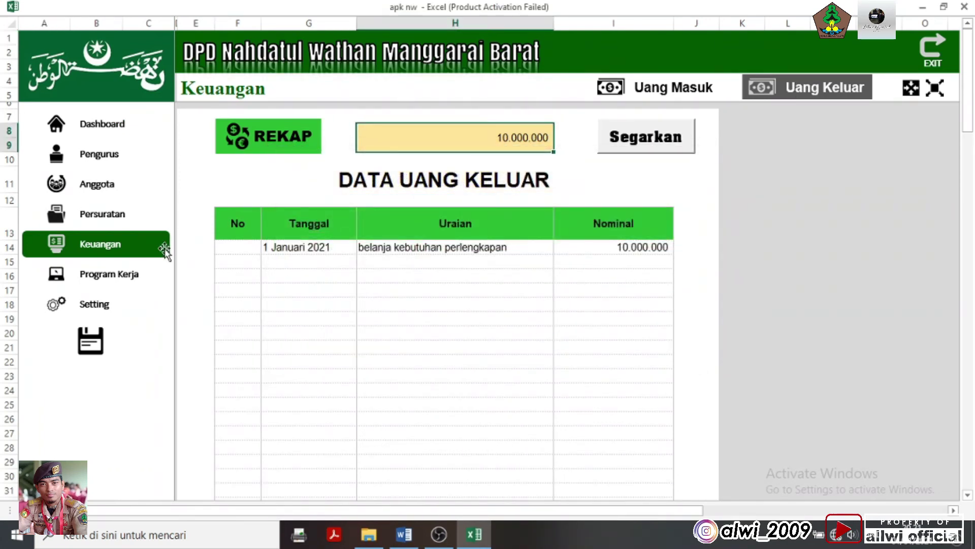
{"action": "left_click", "coordinate": [127, 278]}
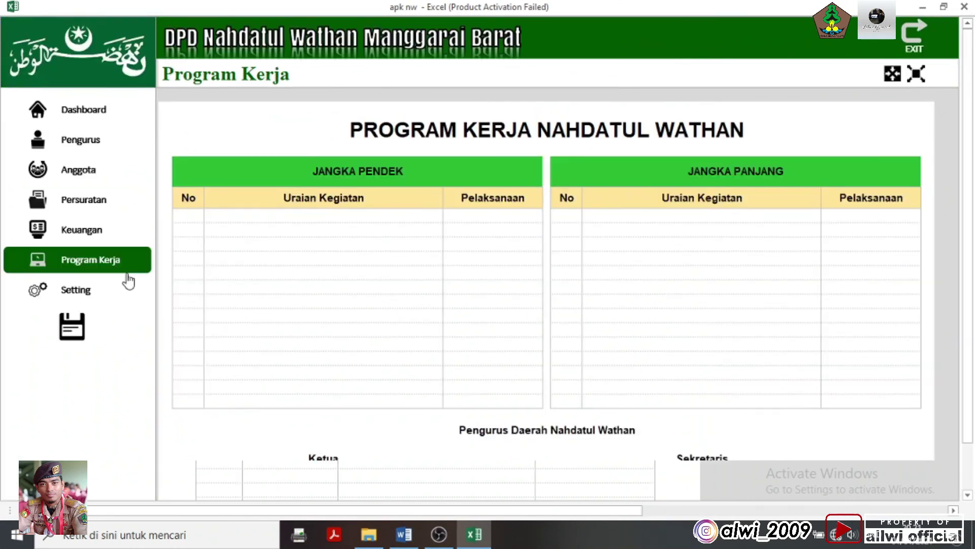
{"action": "scroll", "coordinate": [492, 268], "scroll_direction": "down", "scroll_amount": 3}
{"action": "scroll", "coordinate": [493, 269], "scroll_direction": "up", "scroll_amount": 3}
{"action": "left_click", "coordinate": [238, 230]}
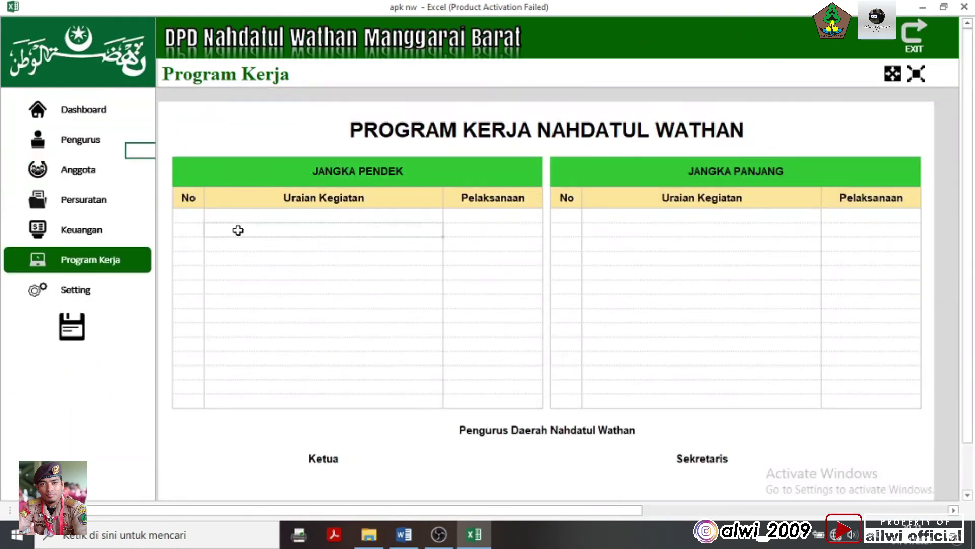
{"action": "left_click", "coordinate": [431, 243]}
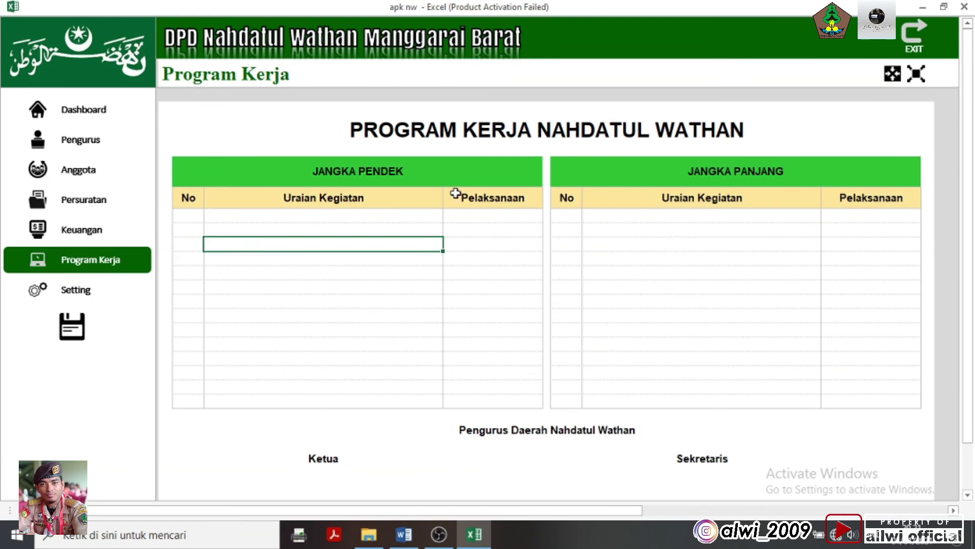
Check the Identitas Organisasi fields on the Setting page and view them on the Dashboard
{"action": "left_click", "coordinate": [93, 293]}
{"action": "left_click", "coordinate": [475, 150]}
{"action": "left_click", "coordinate": [407, 223]}
{"action": "left_click", "coordinate": [414, 152]}
{"action": "left_click", "coordinate": [412, 184]}
{"action": "left_click", "coordinate": [417, 161]}
{"action": "left_click", "coordinate": [88, 110]}
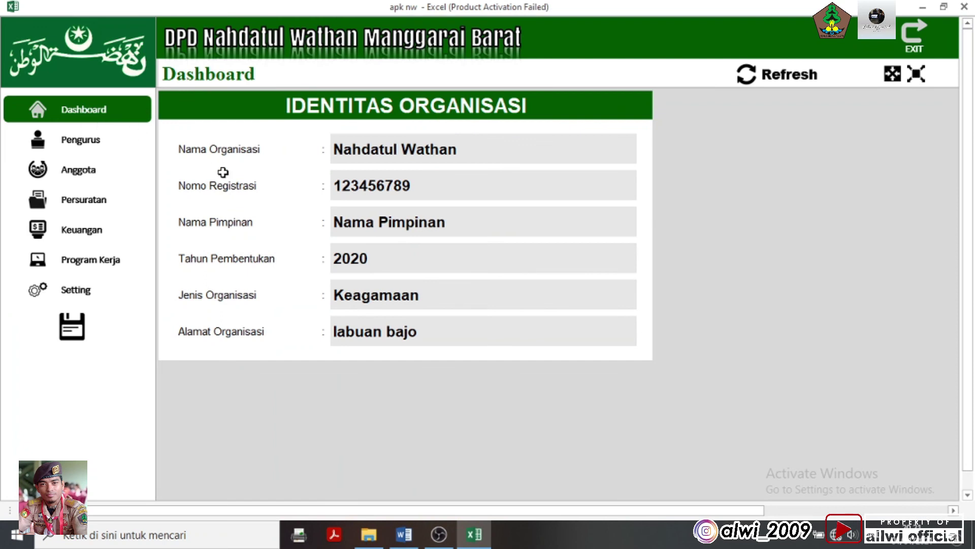
Compare the Setting form fields with the Dashboard again, ending back on the Setting page
{"action": "left_click", "coordinate": [103, 291]}
{"action": "left_click", "coordinate": [474, 163]}
{"action": "left_click", "coordinate": [463, 181]}
{"action": "left_click", "coordinate": [439, 234]}
{"action": "left_click", "coordinate": [383, 283]}
{"action": "left_click", "coordinate": [80, 118]}
{"action": "left_click", "coordinate": [102, 290]}
Re-enter the organisation name and set Nomo Registrasi to 021123 stored as text
{"action": "double_click", "coordinate": [435, 147]}
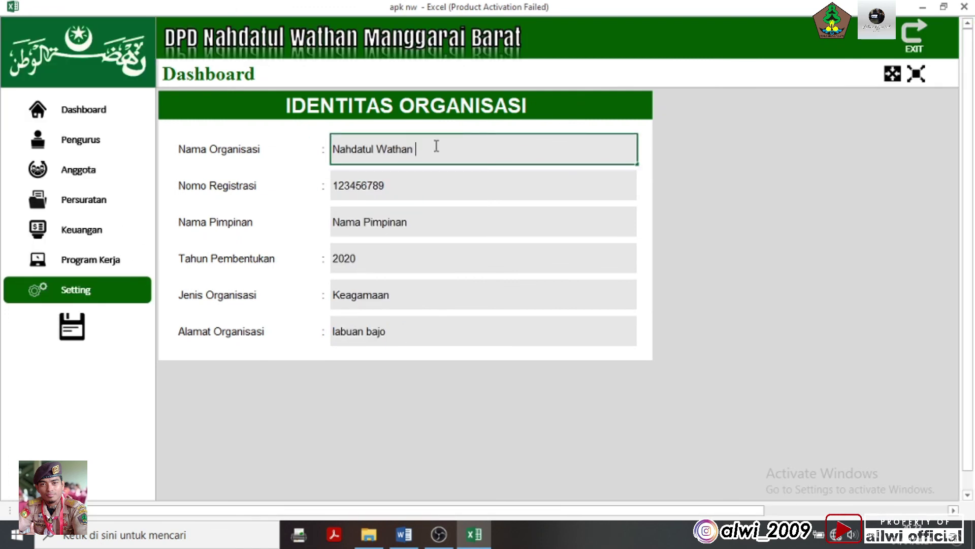
{"action": "key", "text": "BackSpace"}
{"action": "key", "text": "BackSpace"}
{"action": "key", "text": "BackSpace"}
{"action": "key", "text": "BackSpace"}
{"action": "key", "text": "BackSpace"}
{"action": "key", "text": "BackSpace"}
{"action": "key", "text": "BackSpace"}
{"action": "key", "text": "BackSpace"}
{"action": "key", "text": "BackSpace"}
{"action": "key", "text": "BackSpace"}
{"action": "key", "text": "BackSpace"}
{"action": "key", "text": "BackSpace"}
{"action": "key", "text": "BackSpace"}
{"action": "key", "text": "BackSpace"}
{"action": "key", "text": "BackSpace"}
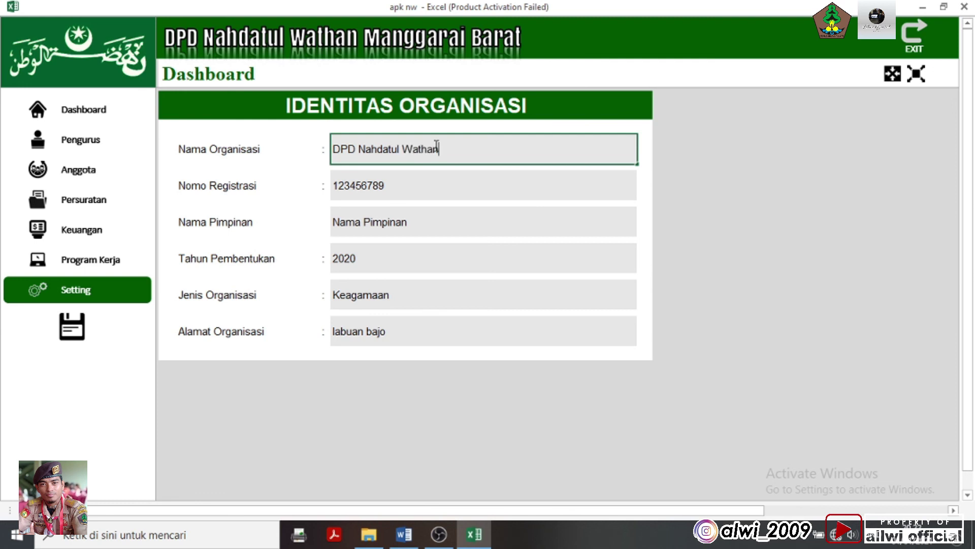
{"action": "left_click", "coordinate": [426, 184]}
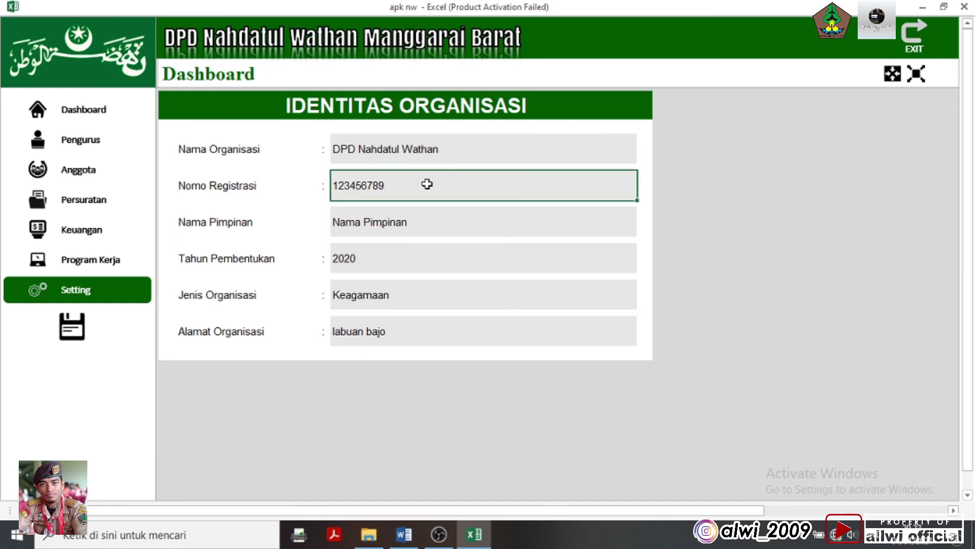
{"action": "type", "text": "021123"}
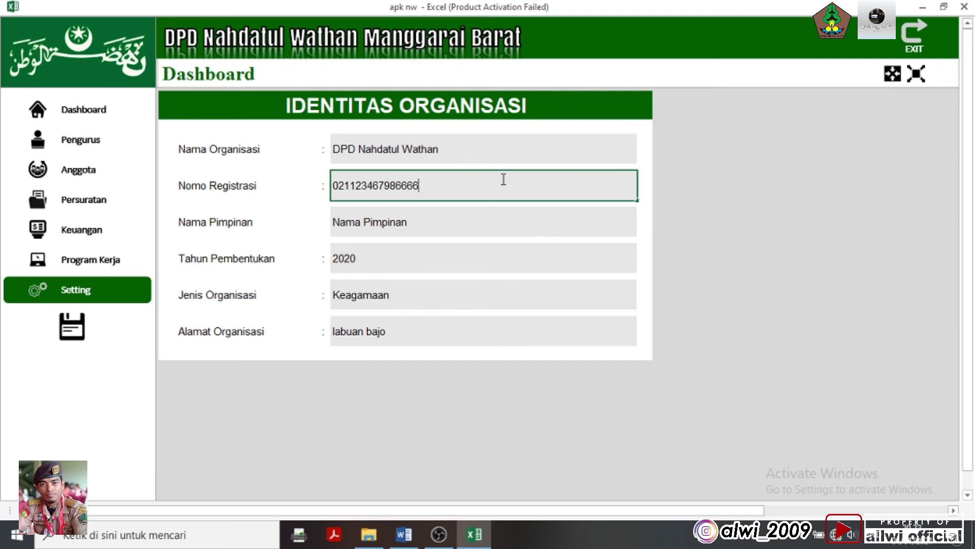
{"action": "left_click", "coordinate": [455, 224]}
{"action": "double_click", "coordinate": [444, 182]}
{"action": "type", "text": "'"}
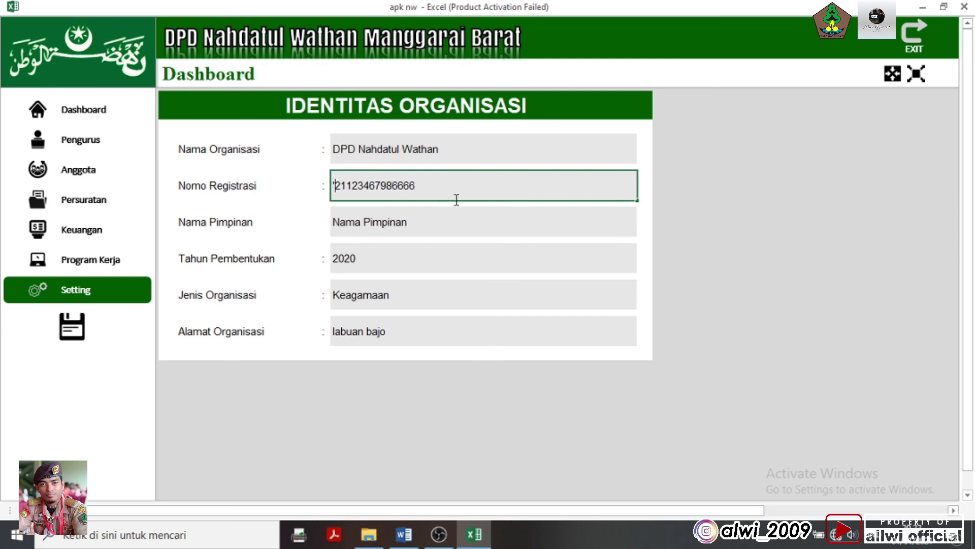
{"action": "key", "text": "Return"}
{"action": "left_click", "coordinate": [435, 189]}
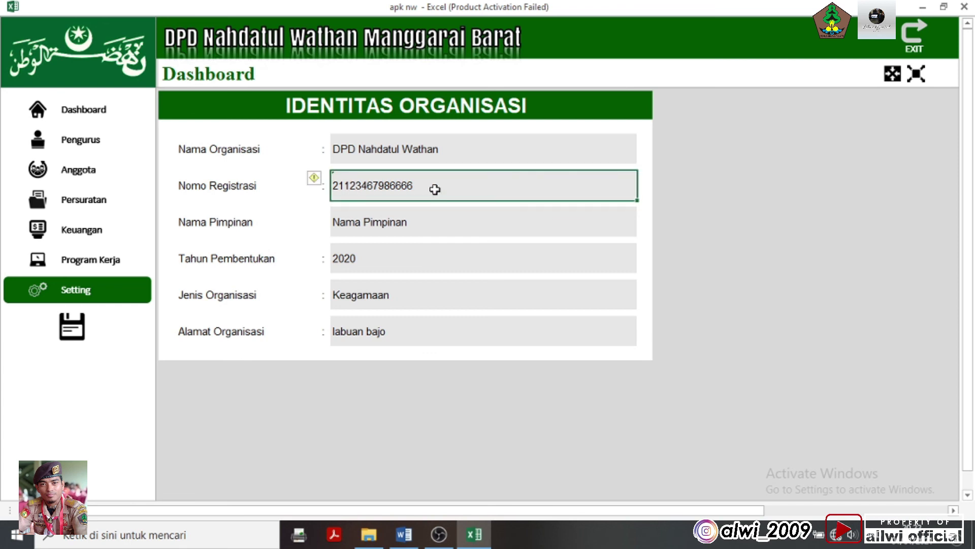
Enter the leader's name, founding year 2021 and address Labuan Bajo
{"action": "left_click", "coordinate": [378, 222]}
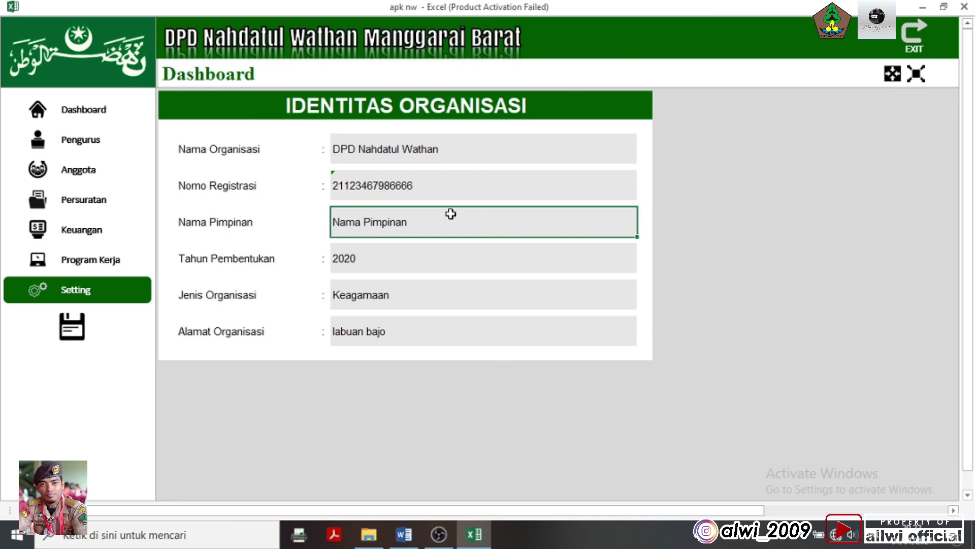
{"action": "type", "text": "Abdullah, S.AP,M.Si"}
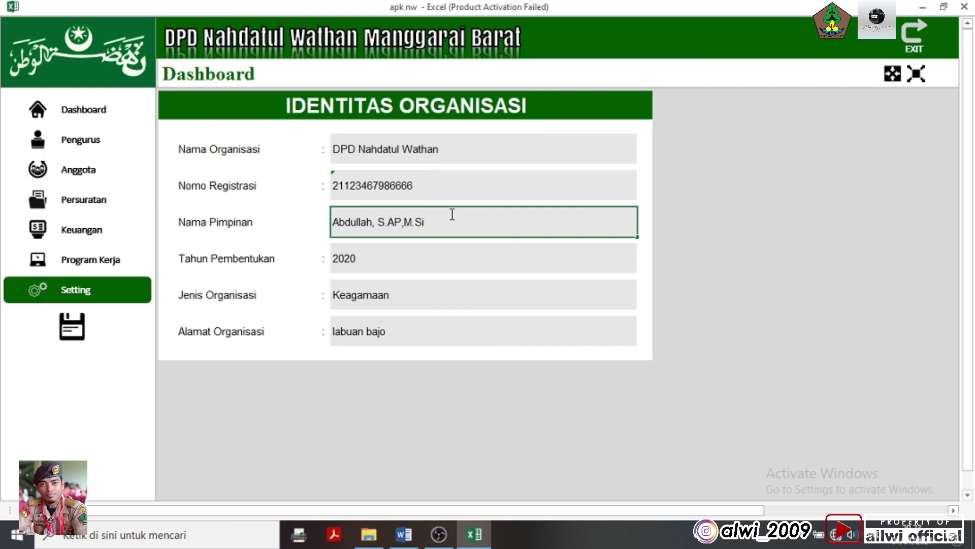
{"action": "left_click", "coordinate": [417, 259]}
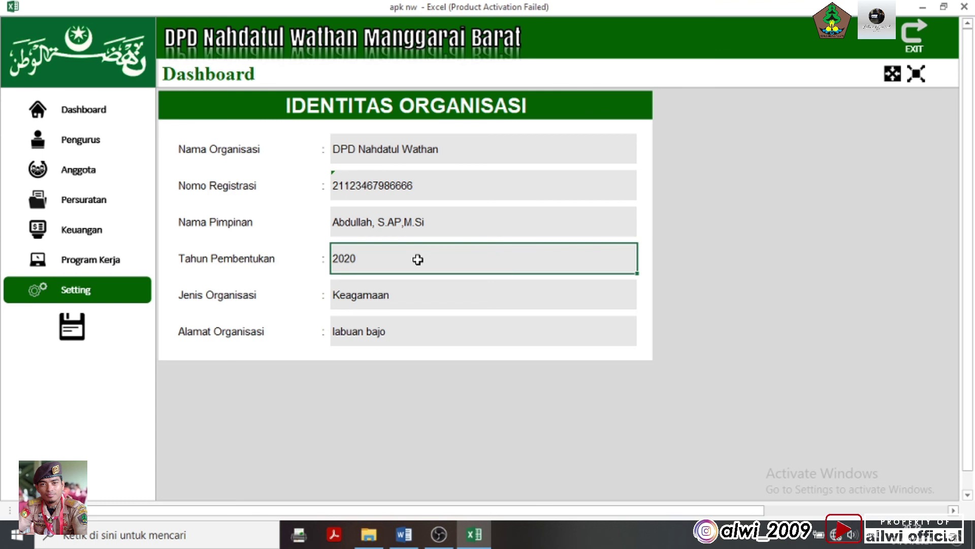
{"action": "type", "text": "2"}
{"action": "left_click", "coordinate": [384, 297]}
{"action": "left_click", "coordinate": [387, 337]}
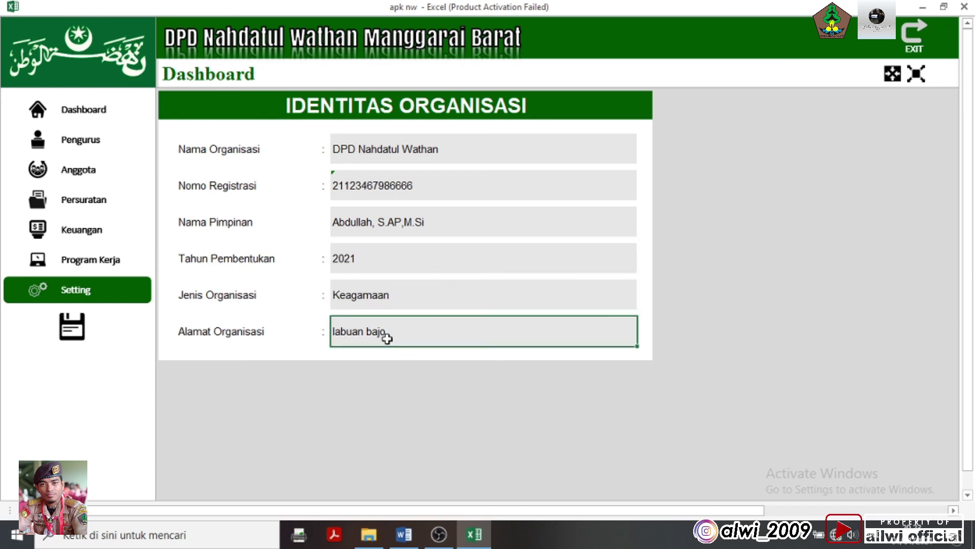
{"action": "type", "text": "La"}
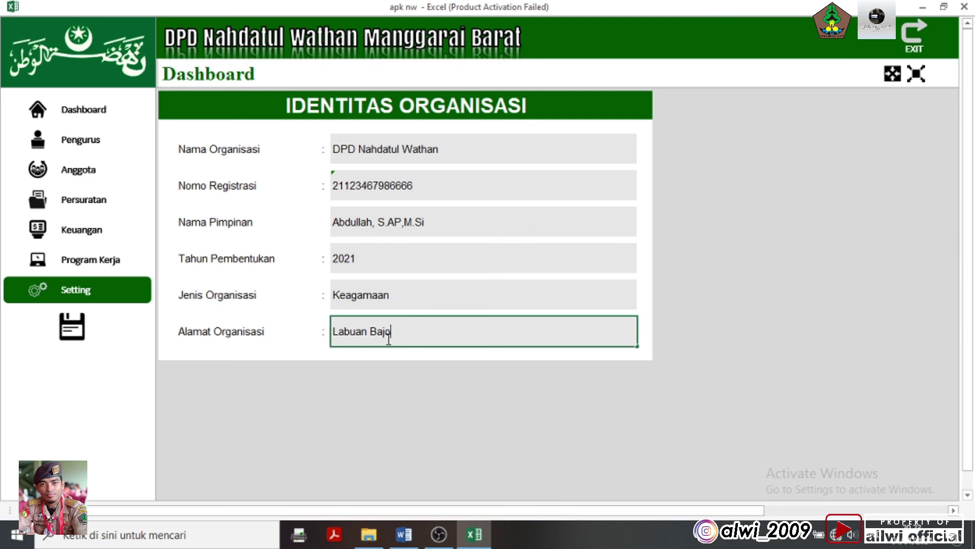
{"action": "left_click", "coordinate": [708, 292]}
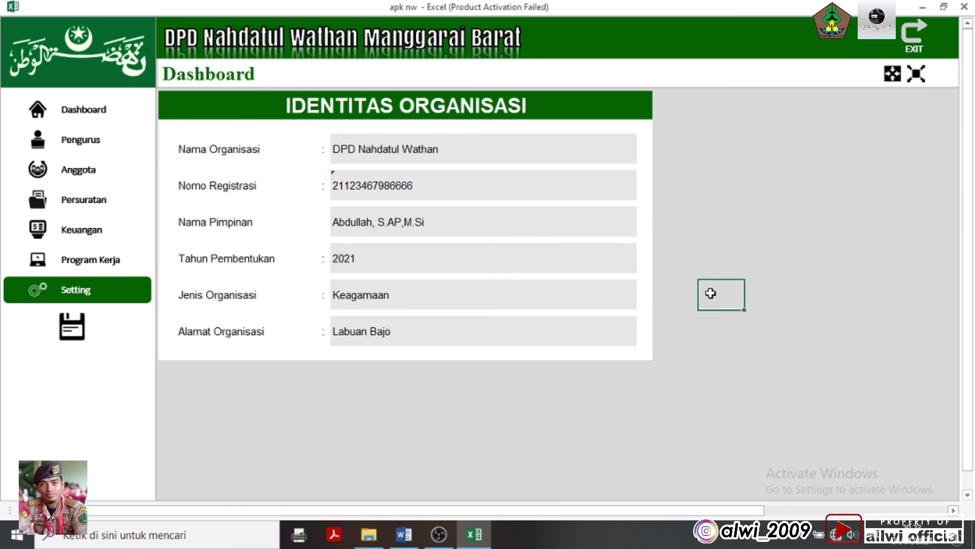
Refresh the Dashboard so it loads the new setting values
{"action": "left_click", "coordinate": [82, 115]}
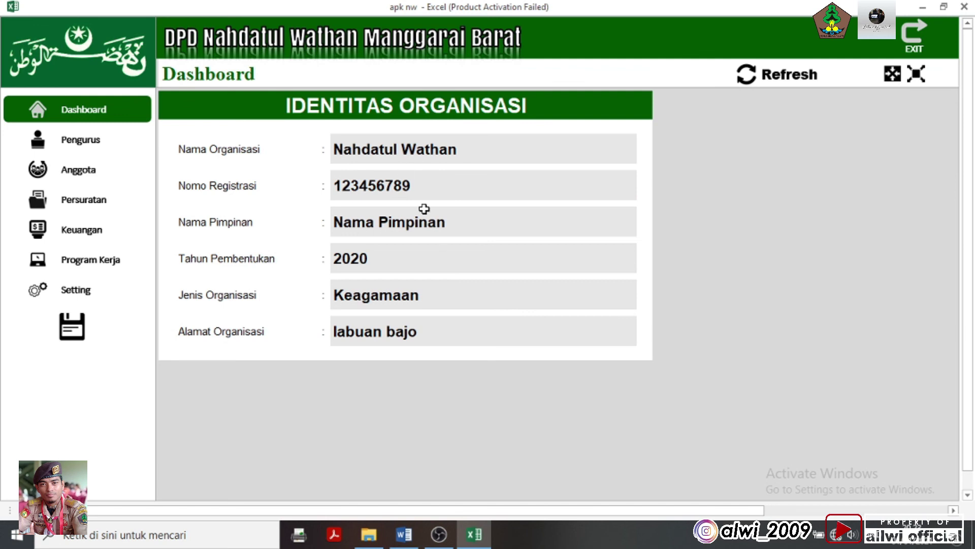
{"action": "left_click", "coordinate": [64, 294]}
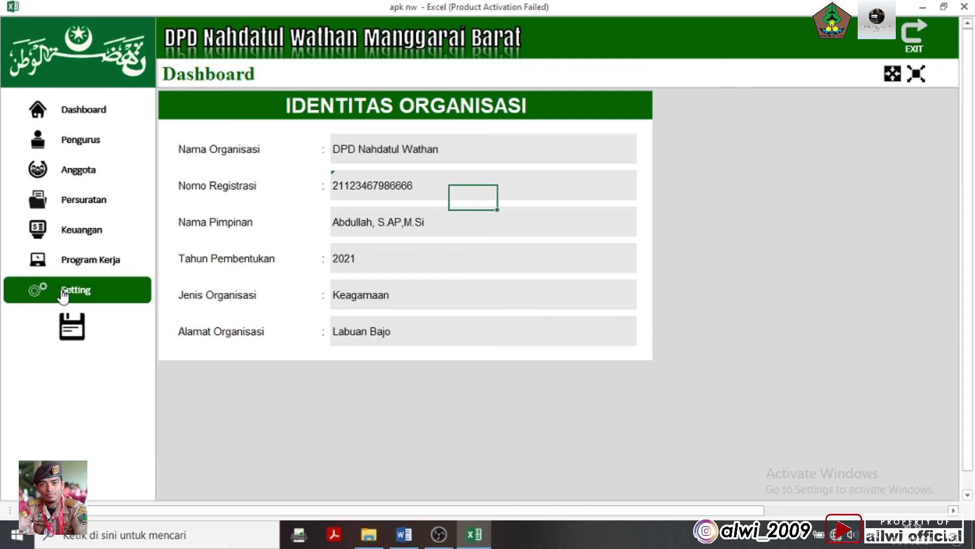
{"action": "left_click", "coordinate": [83, 112]}
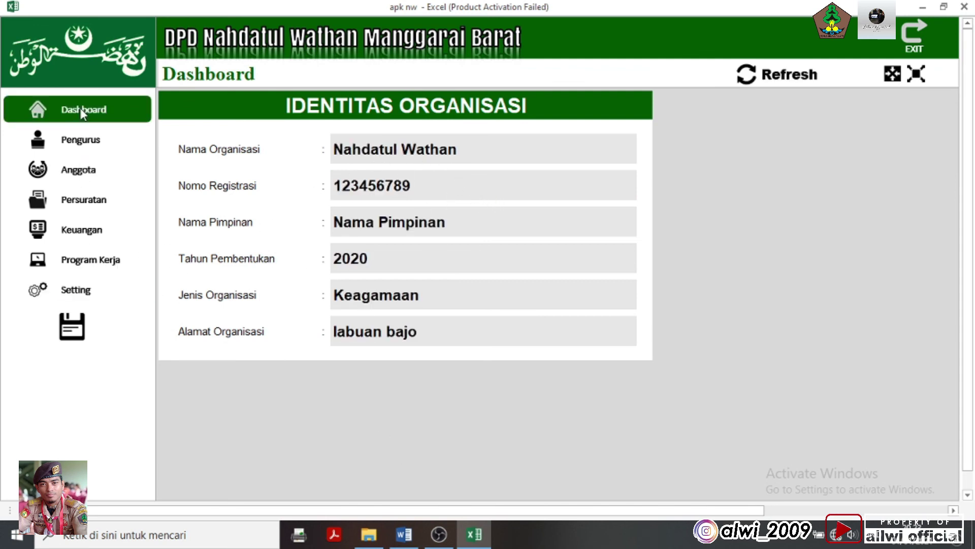
{"action": "left_click", "coordinate": [798, 87]}
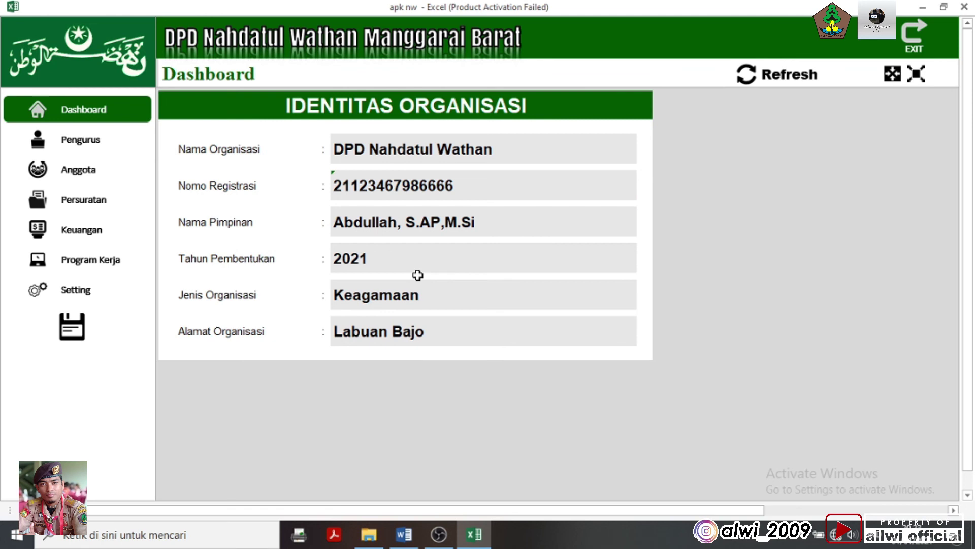
Overwrite the Dashboard identity fields with test text, then refresh to restore the stored values
{"action": "left_click", "coordinate": [483, 149]}
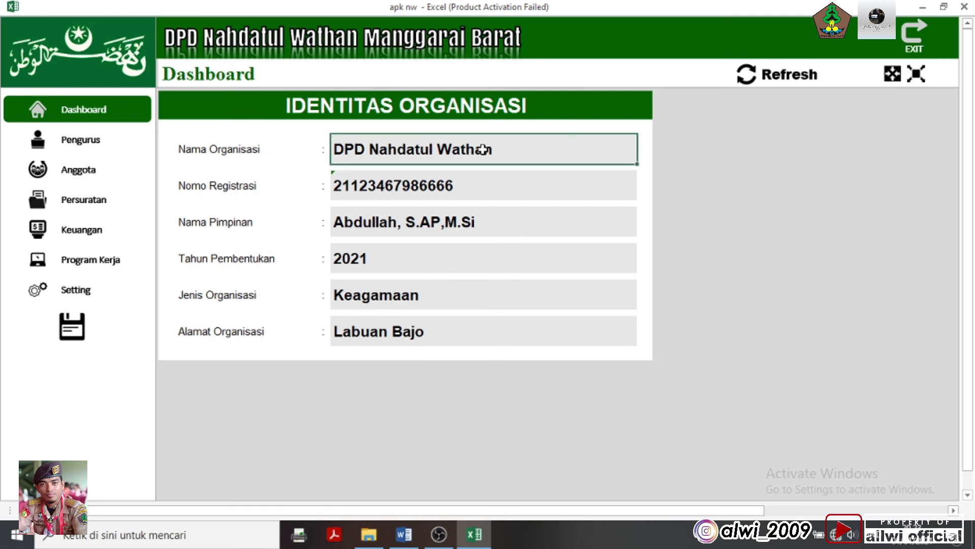
{"action": "type", "text": "dsfuvhaw;ei"}
{"action": "key", "text": "Return"}
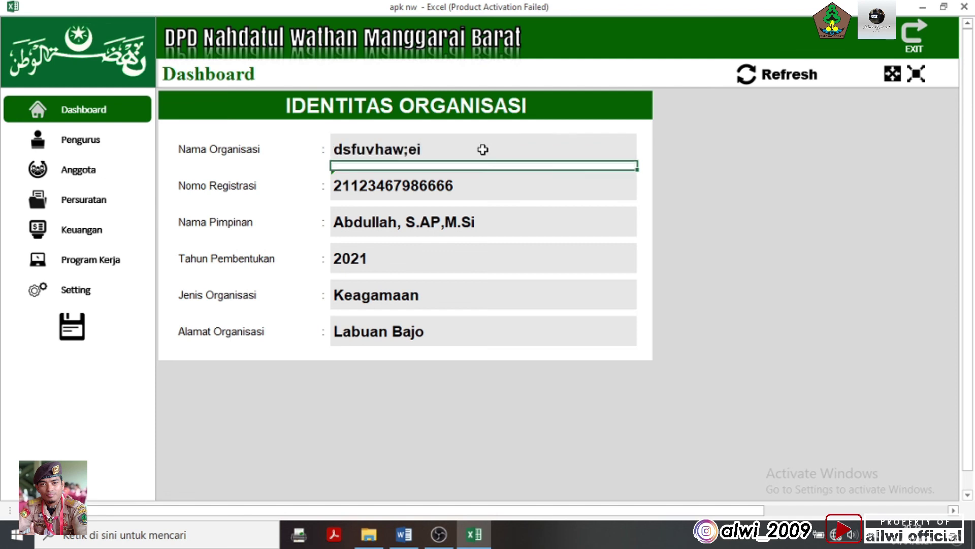
{"action": "type", "text": "JDcg"}
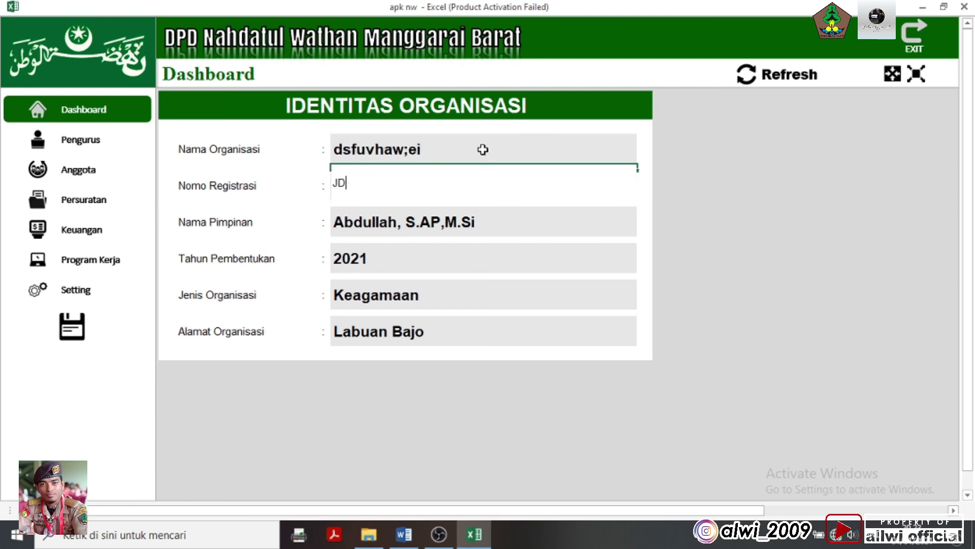
{"action": "key", "text": "Escape"}
{"action": "type", "text": "uSDGY:IASDUtg:"}
{"action": "key", "text": "Return"}
{"action": "key", "text": "Return"}
{"action": "type", "text": "ASDGYCOU*aseydt"}
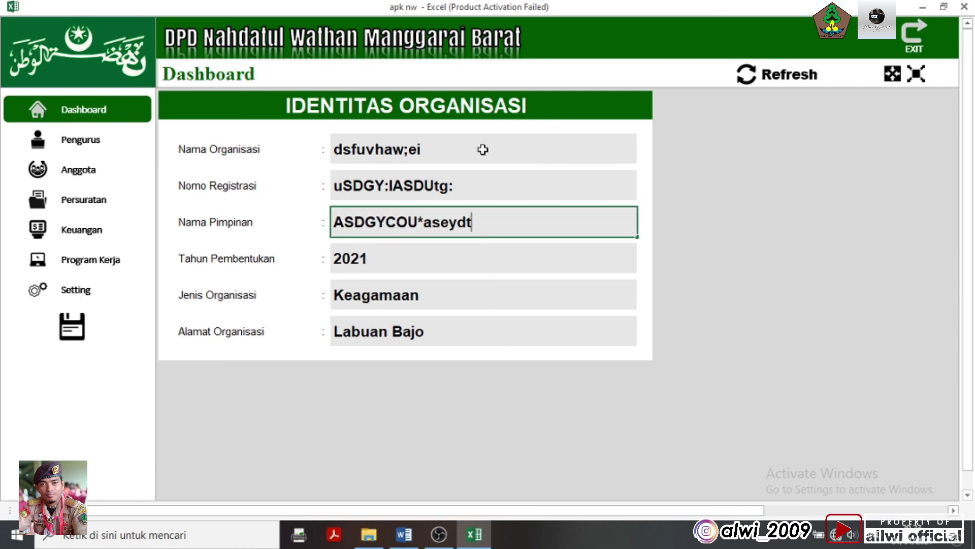
{"action": "left_click", "coordinate": [767, 258]}
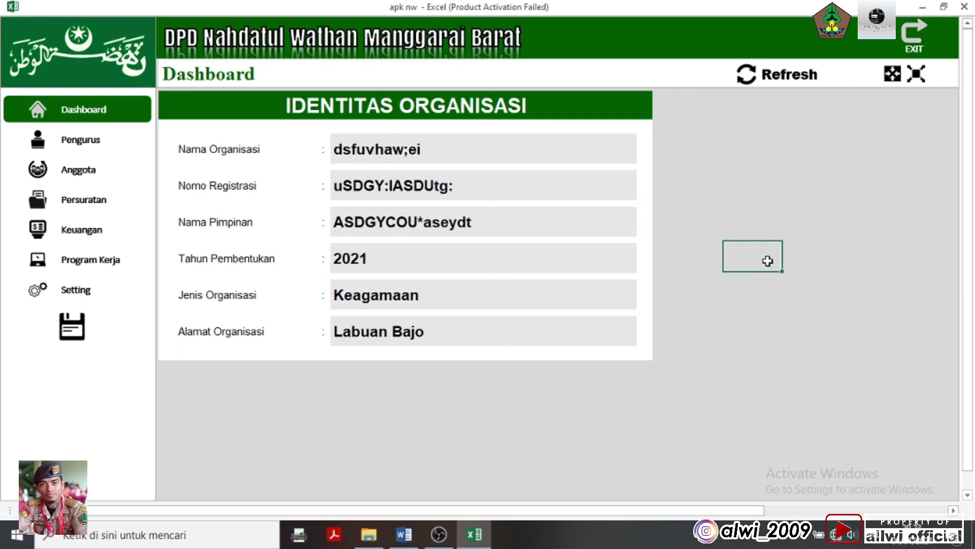
{"action": "left_click", "coordinate": [795, 81]}
{"action": "left_click", "coordinate": [856, 277]}
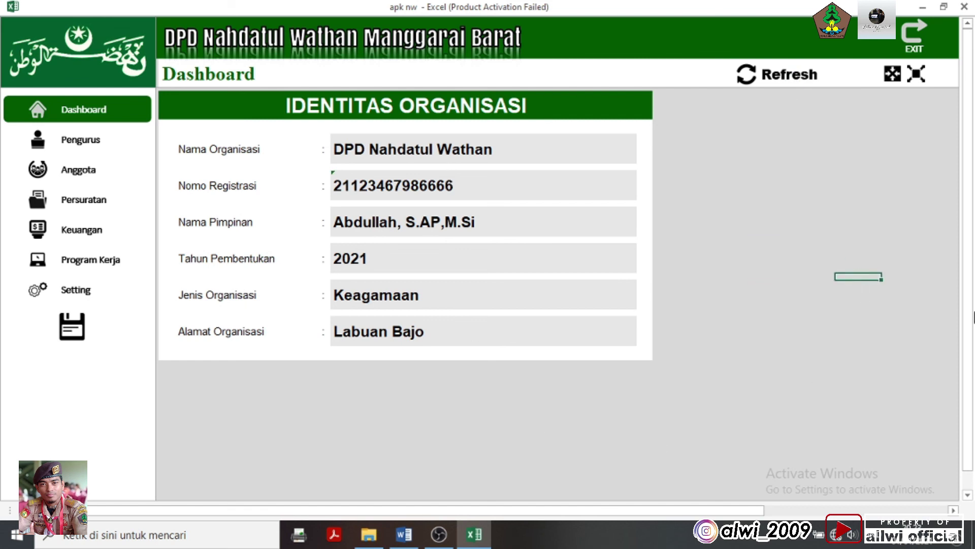
{"action": "left_click", "coordinate": [71, 291]}
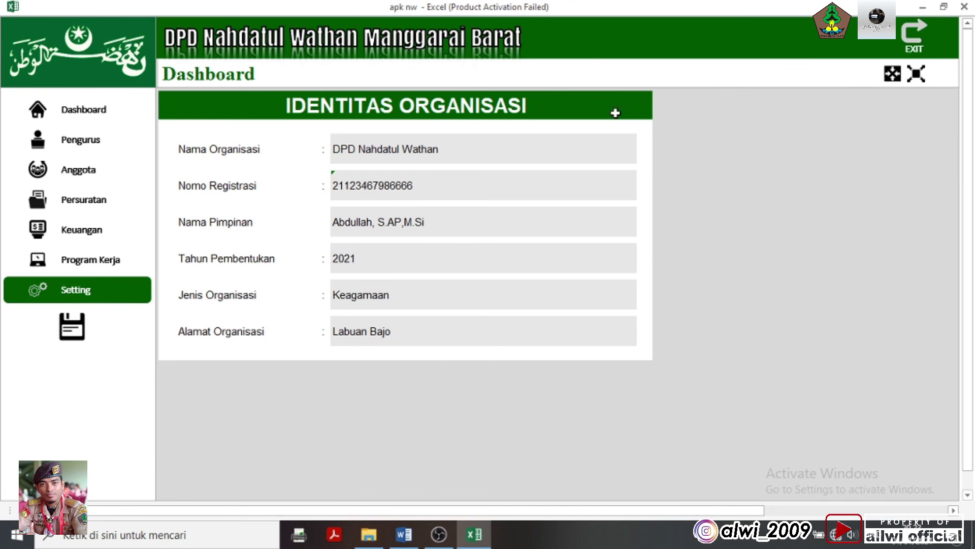
Save the organisation settings and review the identity, including 2021 and Labuan Bajo, on the Dashboard
{"action": "left_click", "coordinate": [77, 334]}
{"action": "left_click", "coordinate": [64, 117]}
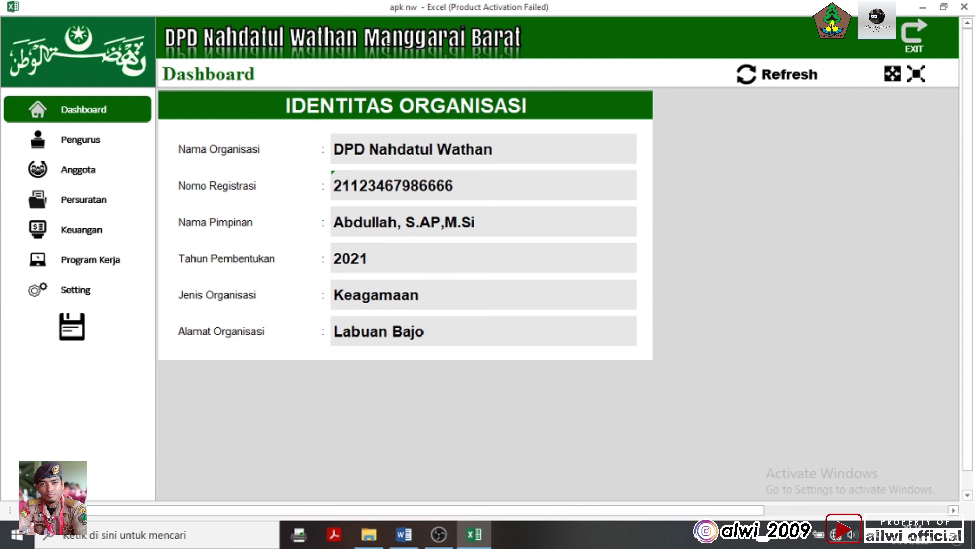
{"action": "left_click", "coordinate": [863, 208]}
{"action": "left_click", "coordinate": [620, 199]}
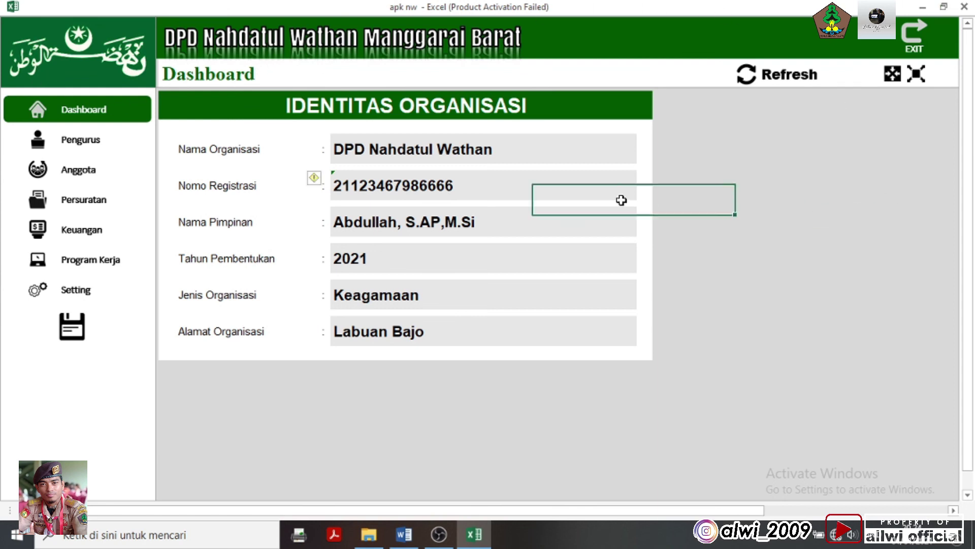
{"action": "left_click", "coordinate": [654, 176]}
{"action": "left_click", "coordinate": [656, 152]}
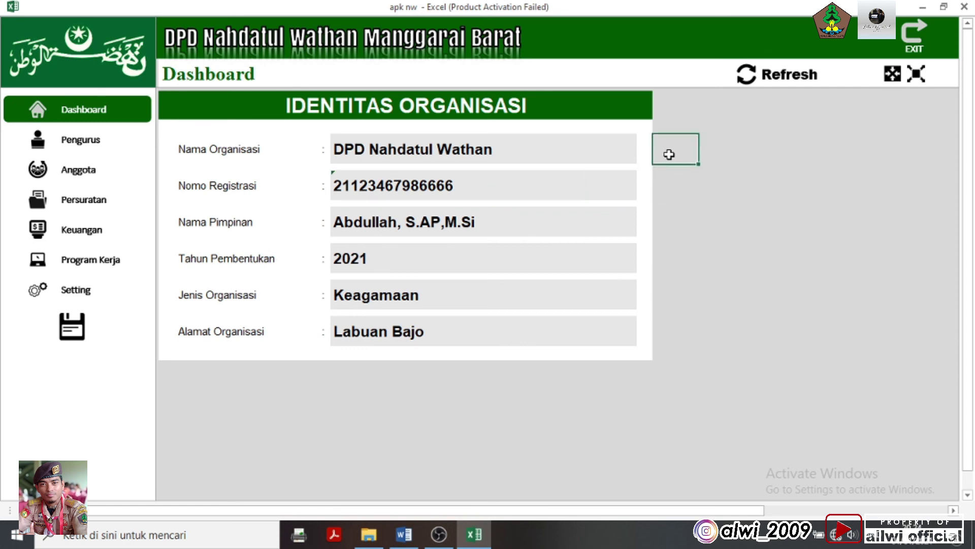
{"action": "left_click", "coordinate": [666, 125]}
{"action": "left_click", "coordinate": [669, 101]}
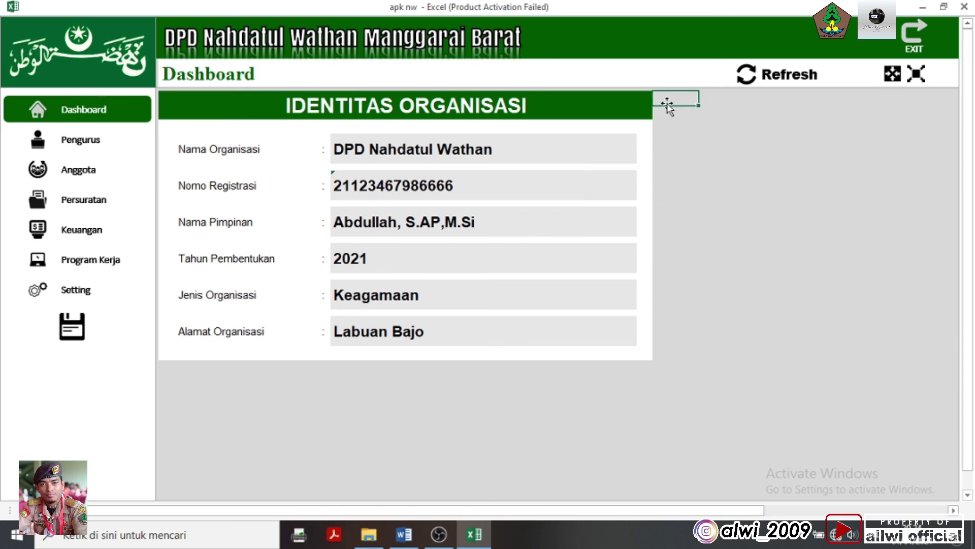
{"action": "left_click", "coordinate": [660, 113]}
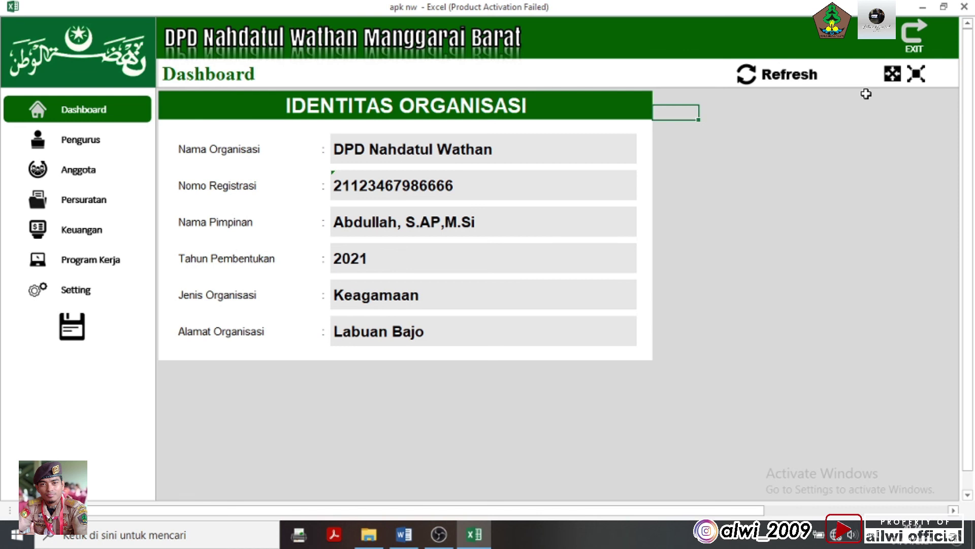
Close apk nw.xlsm, saving the changes
{"action": "left_click", "coordinate": [964, 6]}
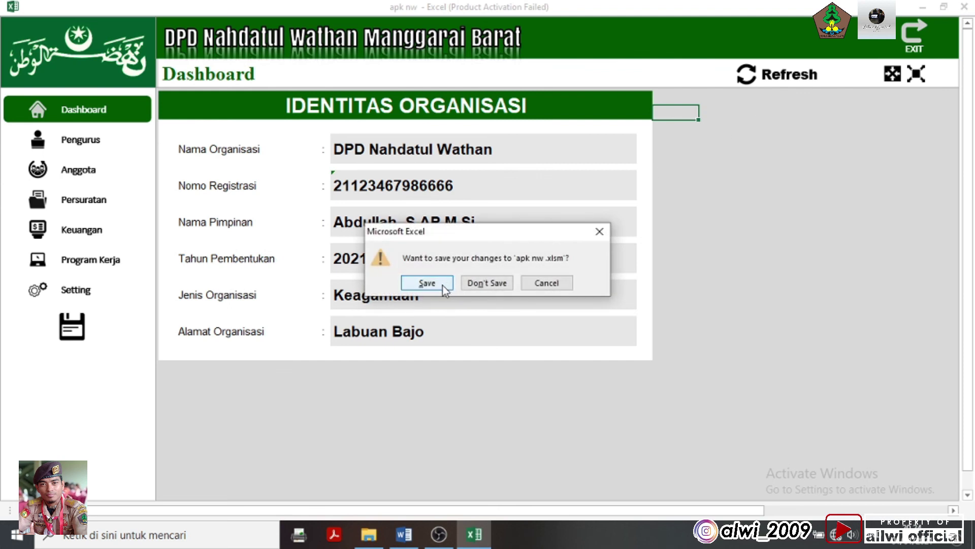
{"action": "left_click", "coordinate": [444, 287]}
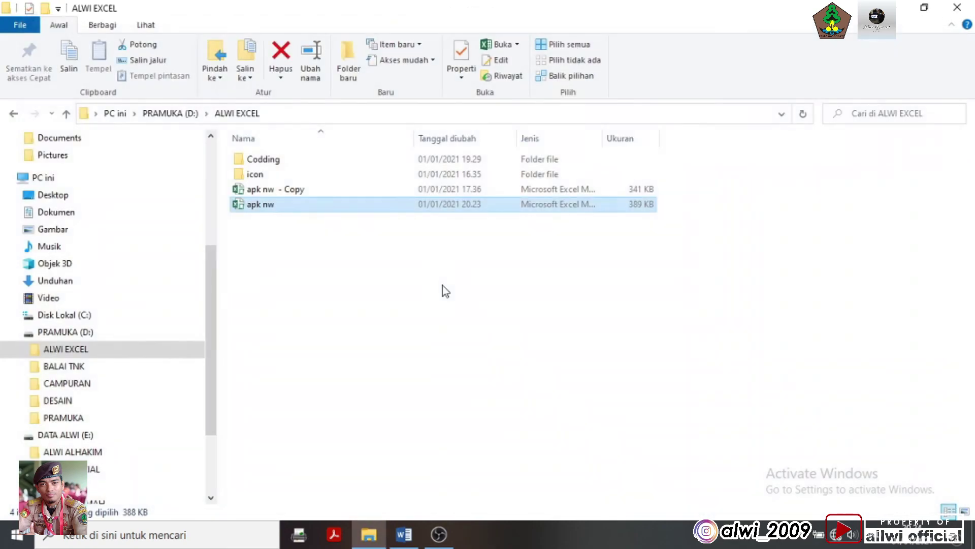